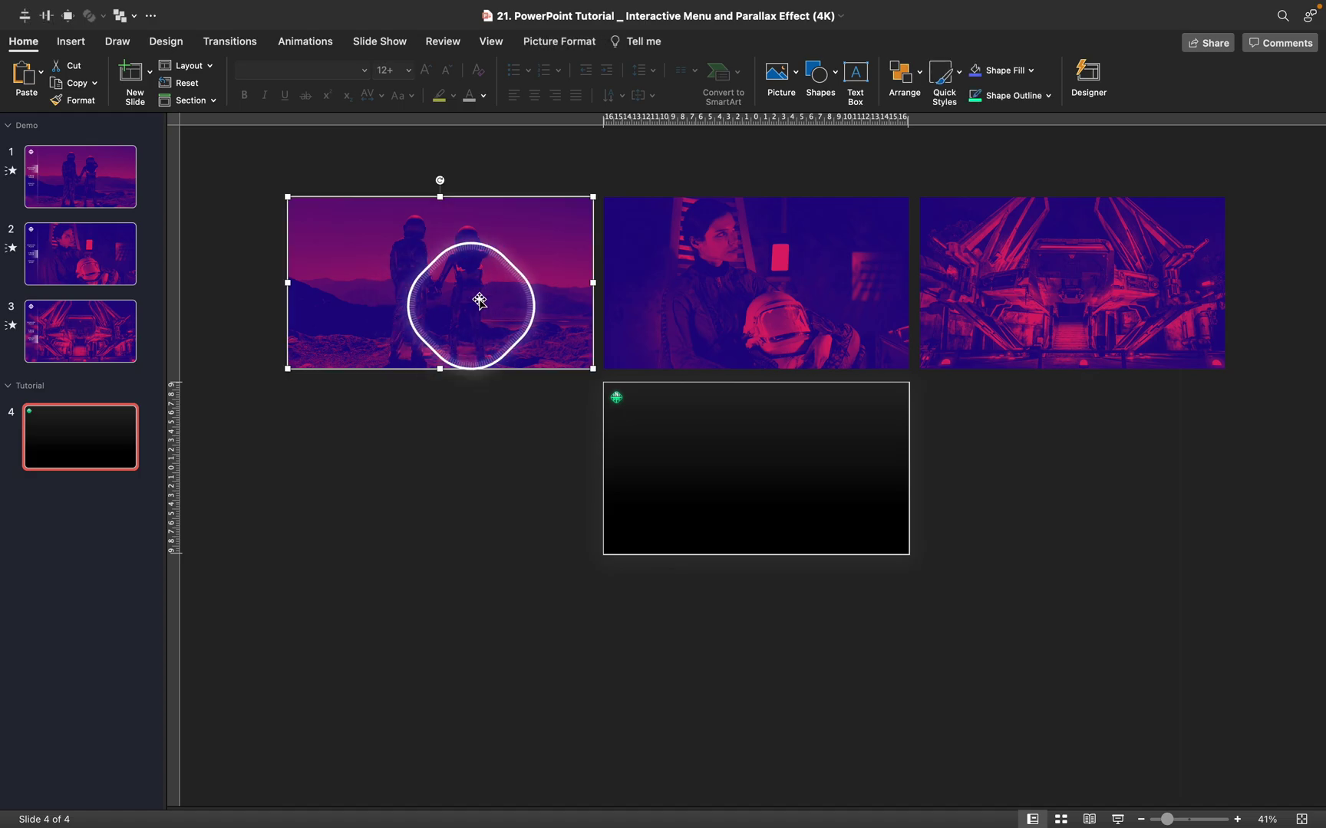
- Move the picture of the two astronauts onto slide 4 so that it covers the slide exactly
{"action": "left_click", "coordinate": [730, 285]}
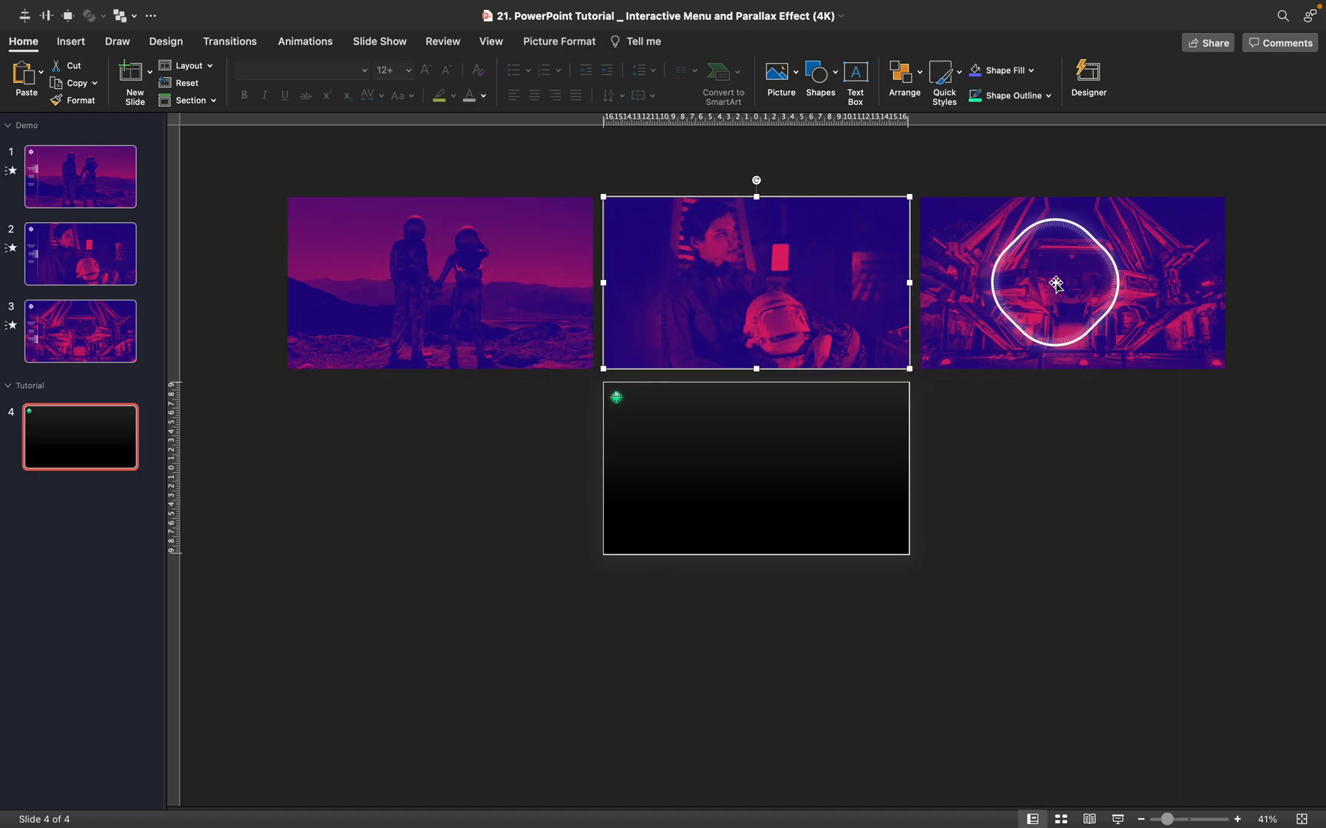
{"action": "left_click", "coordinate": [1056, 284]}
{"action": "left_click_drag", "start_coordinate": [453, 300], "coordinate": [748, 447]}
- Place the picture of the woman with the helmet behind the first picture, level with it and extending half its width past the slide's right edge
{"action": "left_click_drag", "start_coordinate": [760, 272], "coordinate": [1025, 445]}
{"action": "left_click", "coordinate": [1027, 439]}
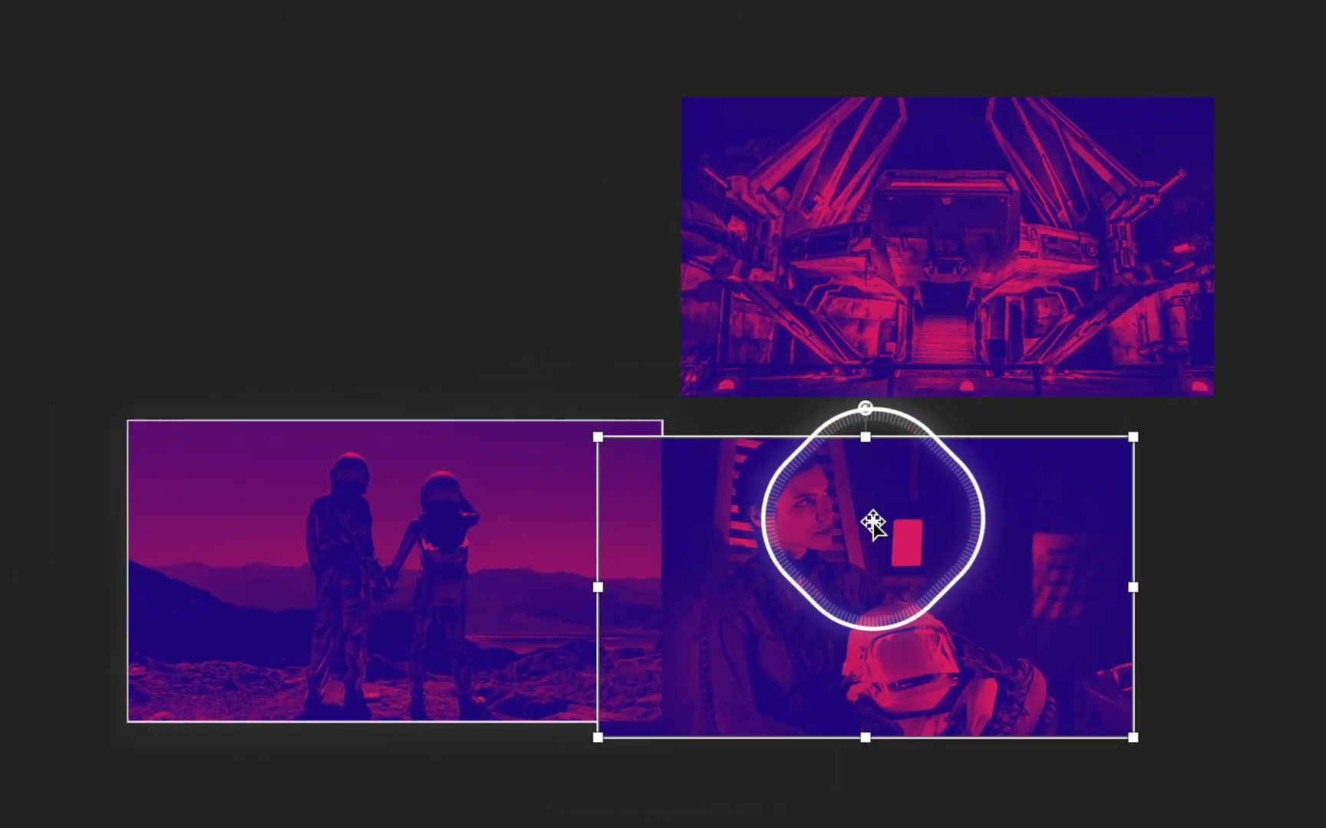
{"action": "left_click_drag", "start_coordinate": [873, 524], "coordinate": [673, 489]}
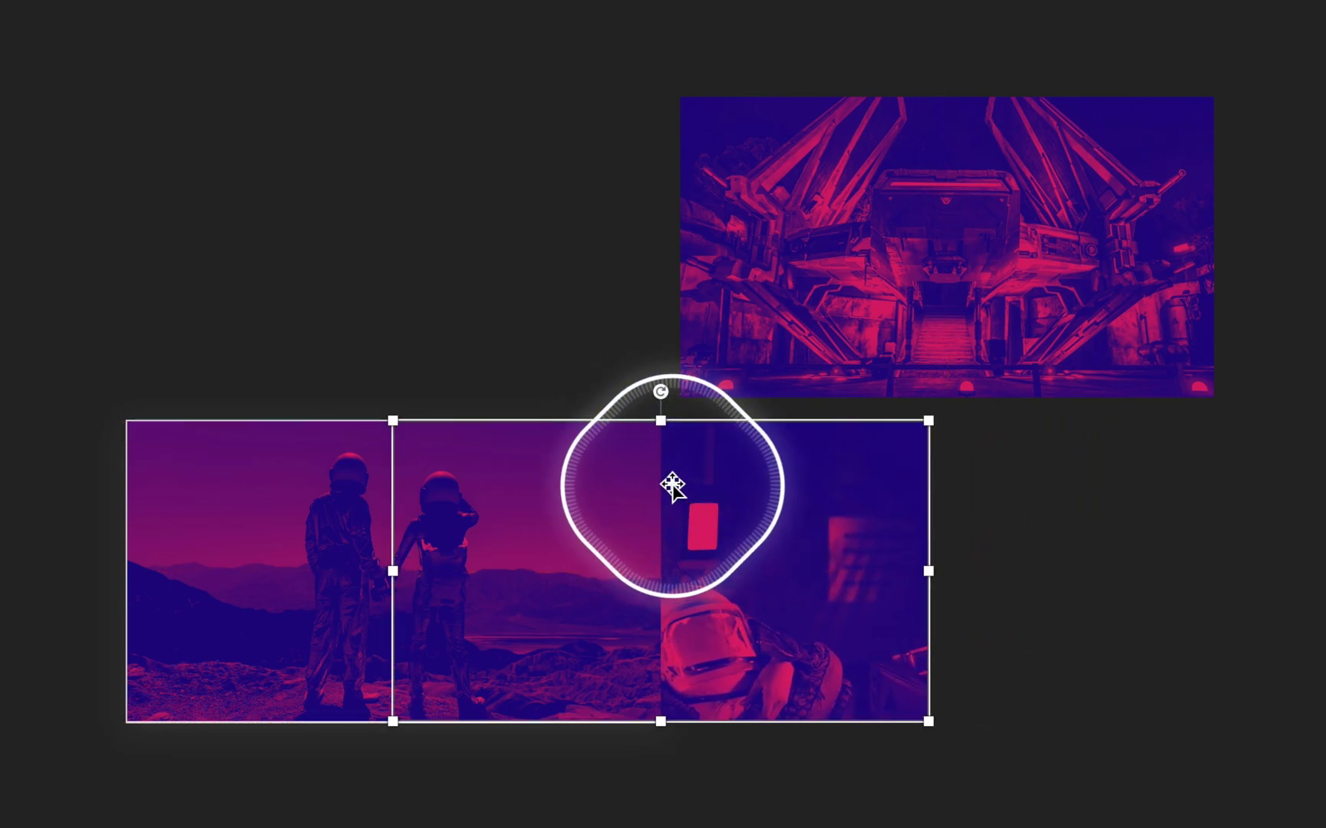
- Place the spaceship picture behind the second one, level with it and starting at the slide's right edge
{"action": "left_click", "coordinate": [867, 252]}
{"action": "left_click_drag", "start_coordinate": [864, 245], "coordinate": [860, 244]}
{"action": "left_click_drag", "start_coordinate": [793, 201], "coordinate": [797, 512]}
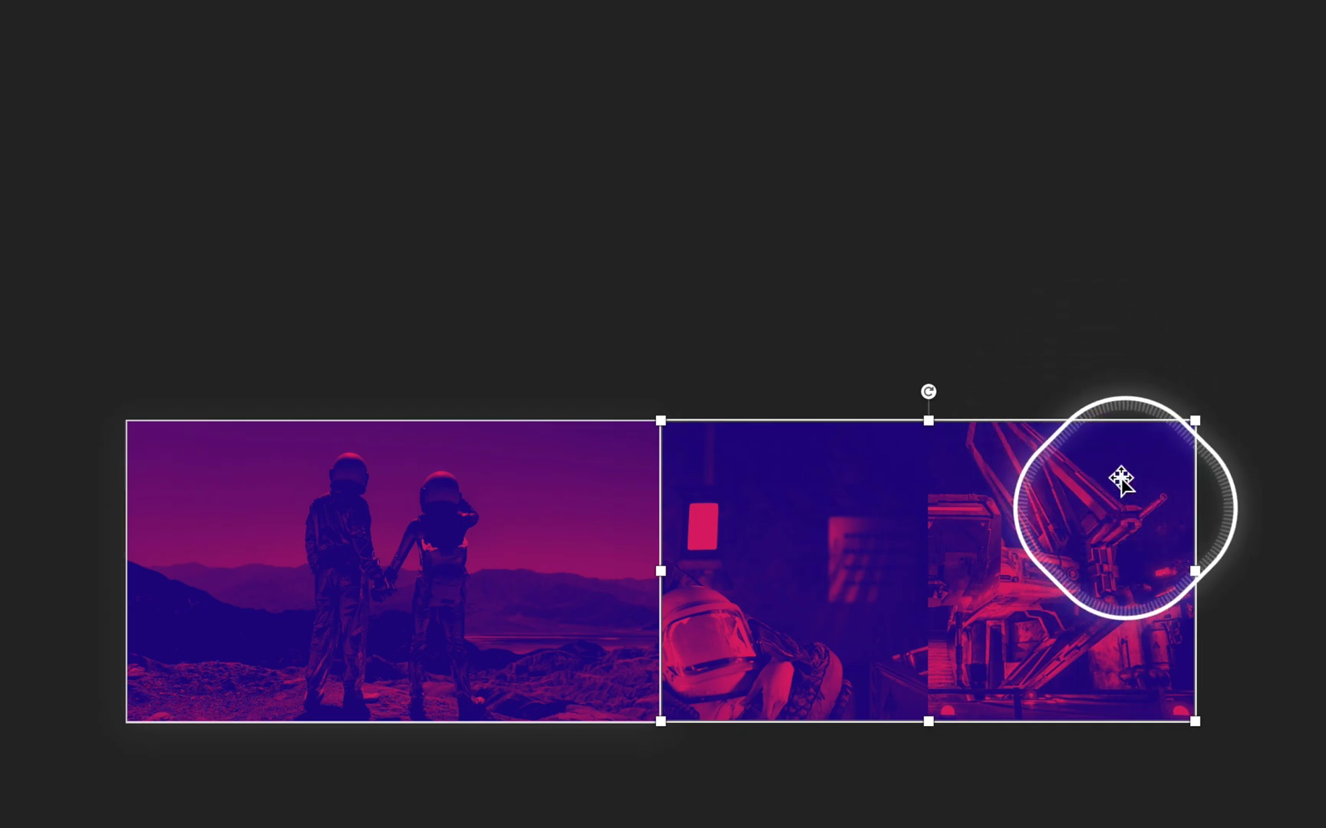
{"action": "left_click", "coordinate": [819, 537]}
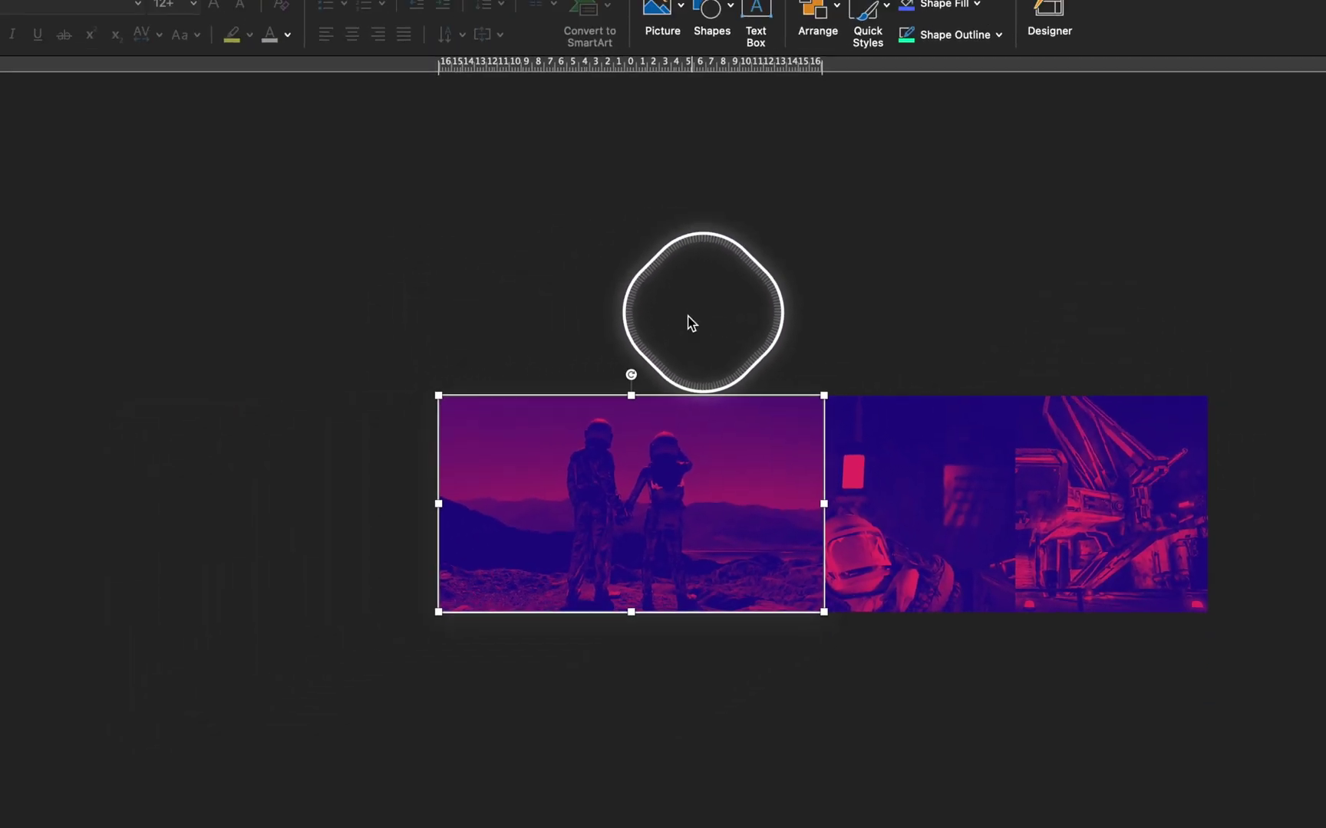
- Duplicate slide 4 and shift the copy's pictures left: astronauts fully off the slide, helmet picture filling it, spaceship picture half hidden behind it
{"action": "left_click", "coordinate": [98, 435]}
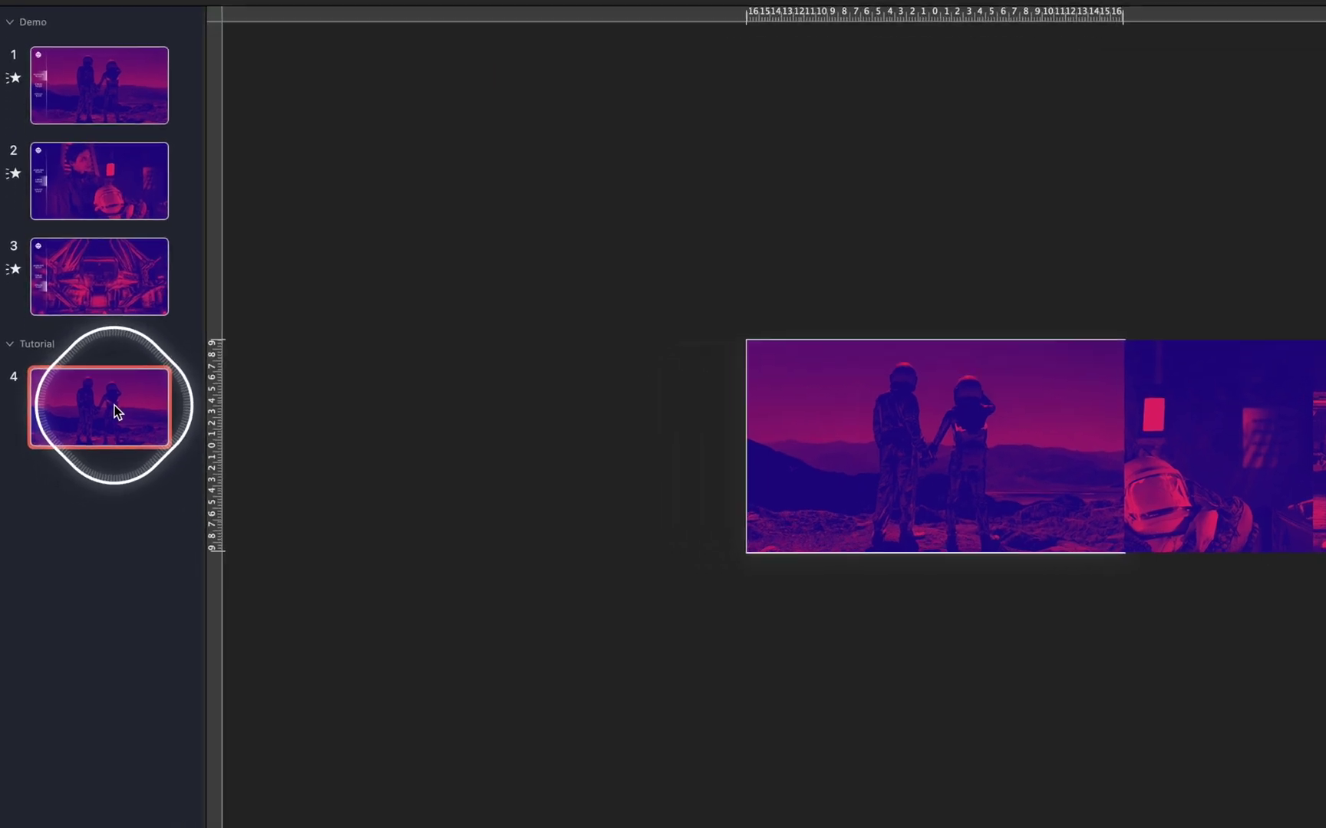
{"action": "right_click", "coordinate": [114, 410]}
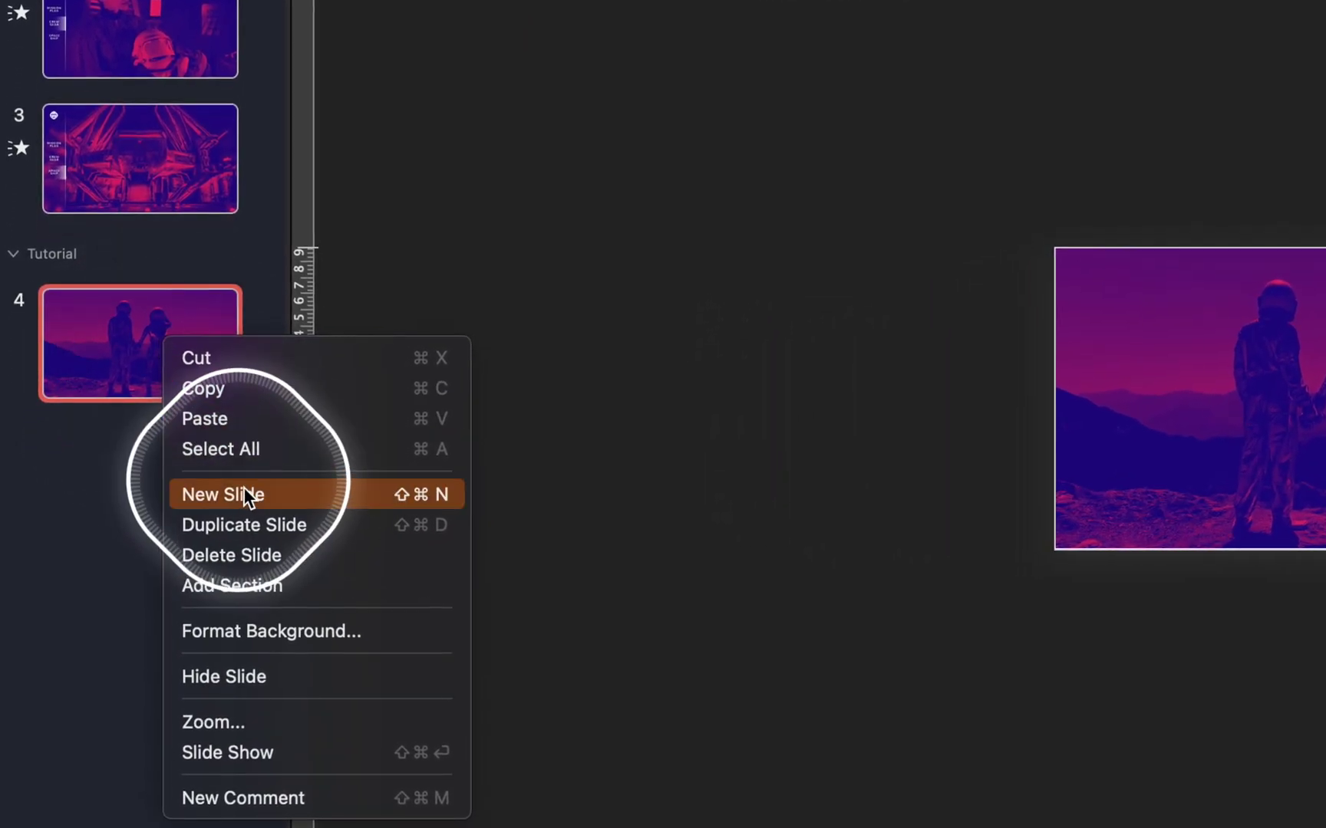
{"action": "left_click", "coordinate": [183, 534]}
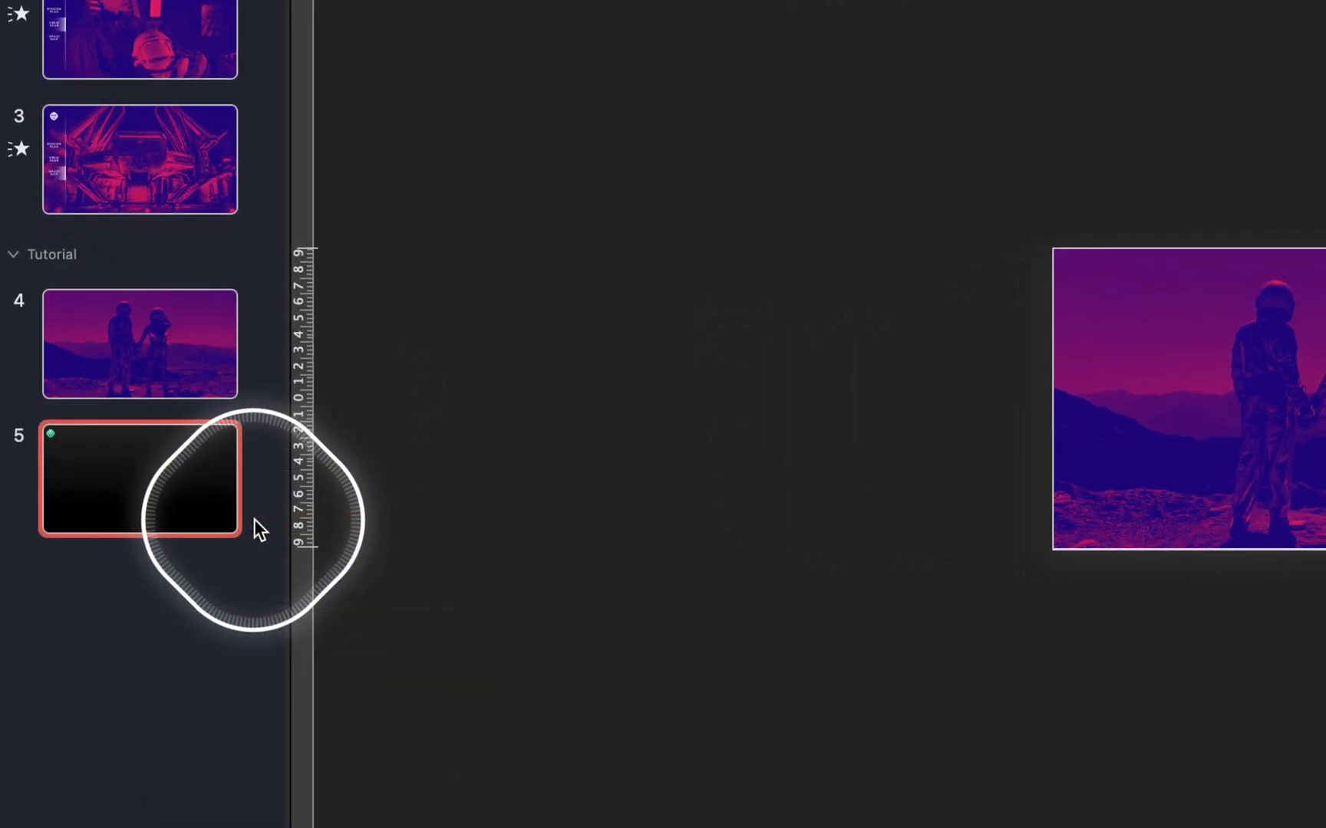
{"action": "left_click", "coordinate": [758, 506]}
{"action": "left_click_drag", "start_coordinate": [876, 457], "coordinate": [536, 462]}
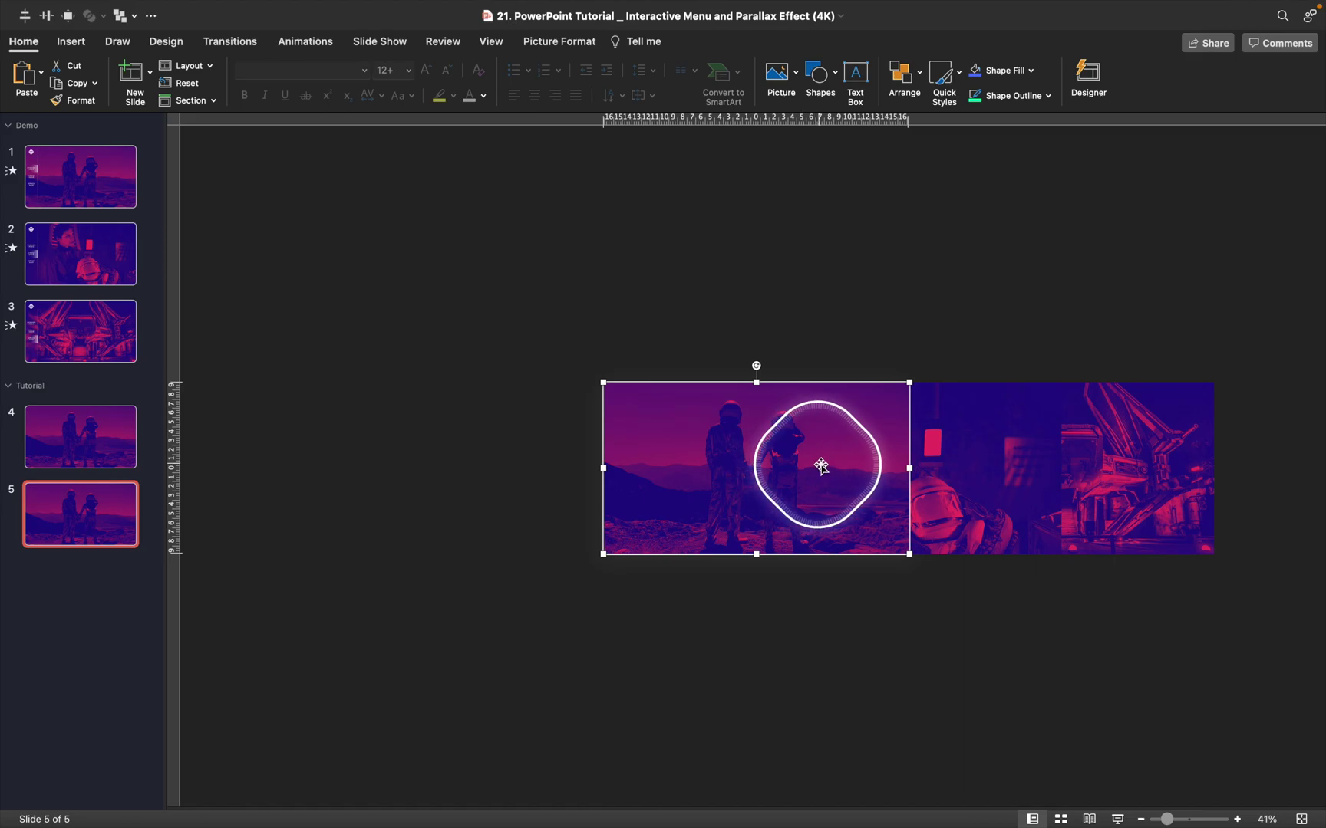
{"action": "left_click_drag", "start_coordinate": [791, 452], "coordinate": [672, 439]}
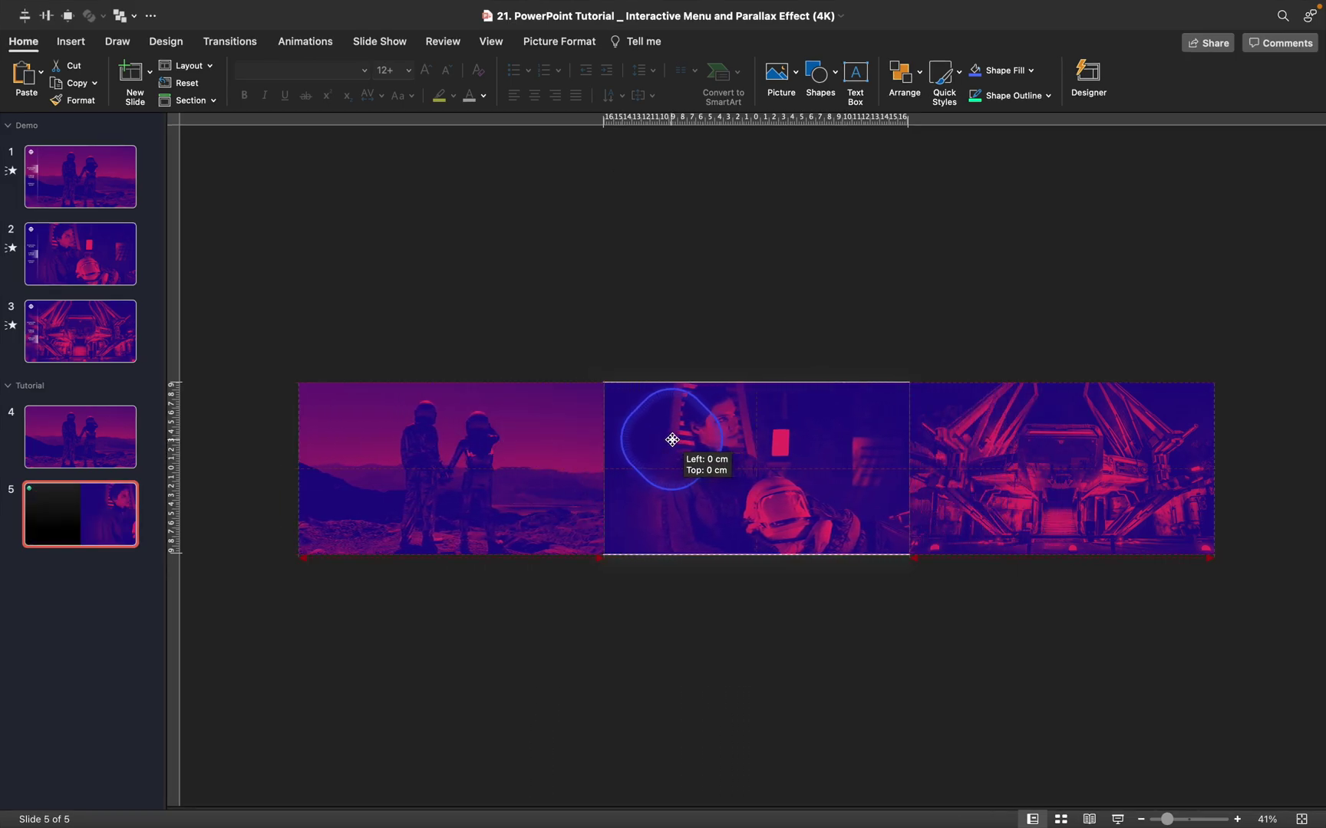
{"action": "left_click_drag", "start_coordinate": [1062, 458], "coordinate": [916, 452]}
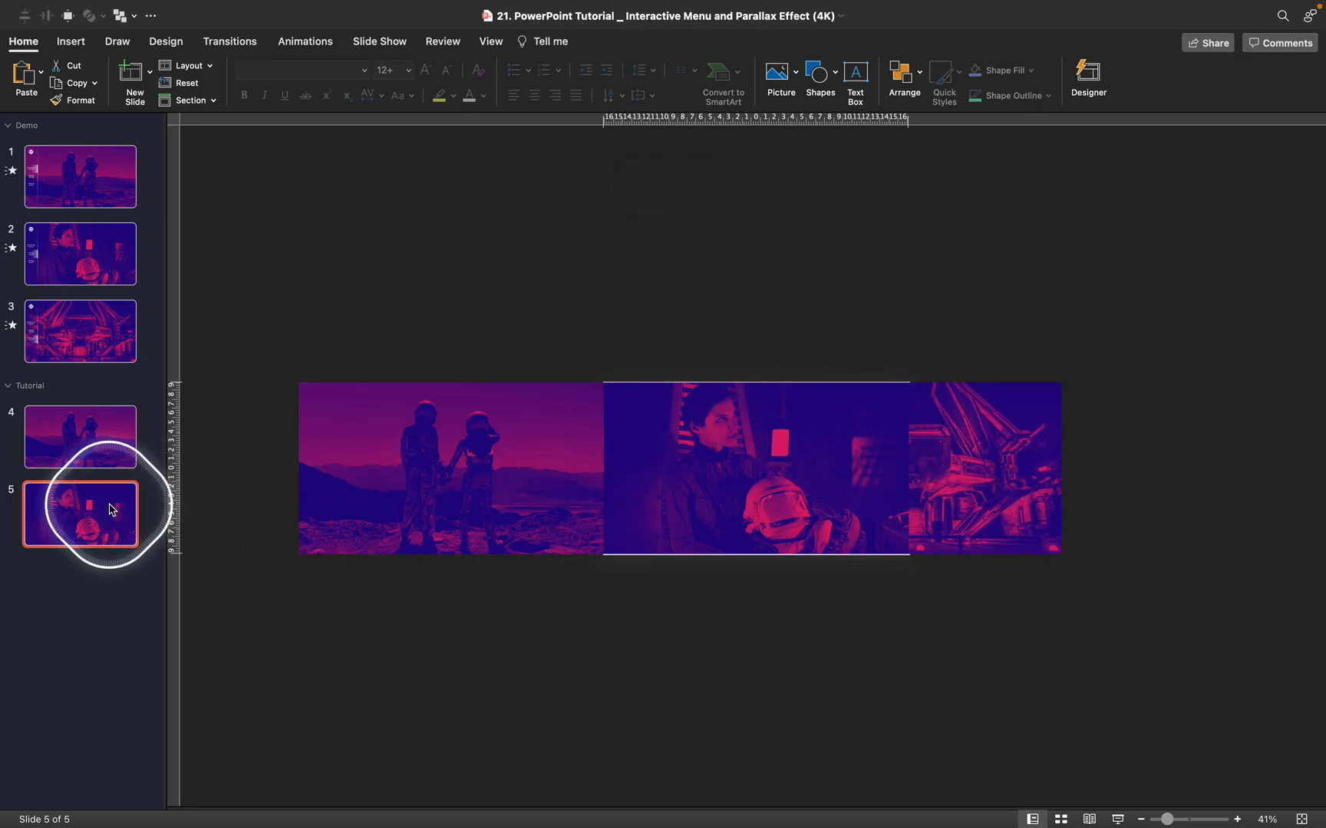
- Duplicate slide 5 and shift the copy's pictures left until the spaceship picture fills the slide and the other two sit beside it
{"action": "left_click", "coordinate": [495, 472]}
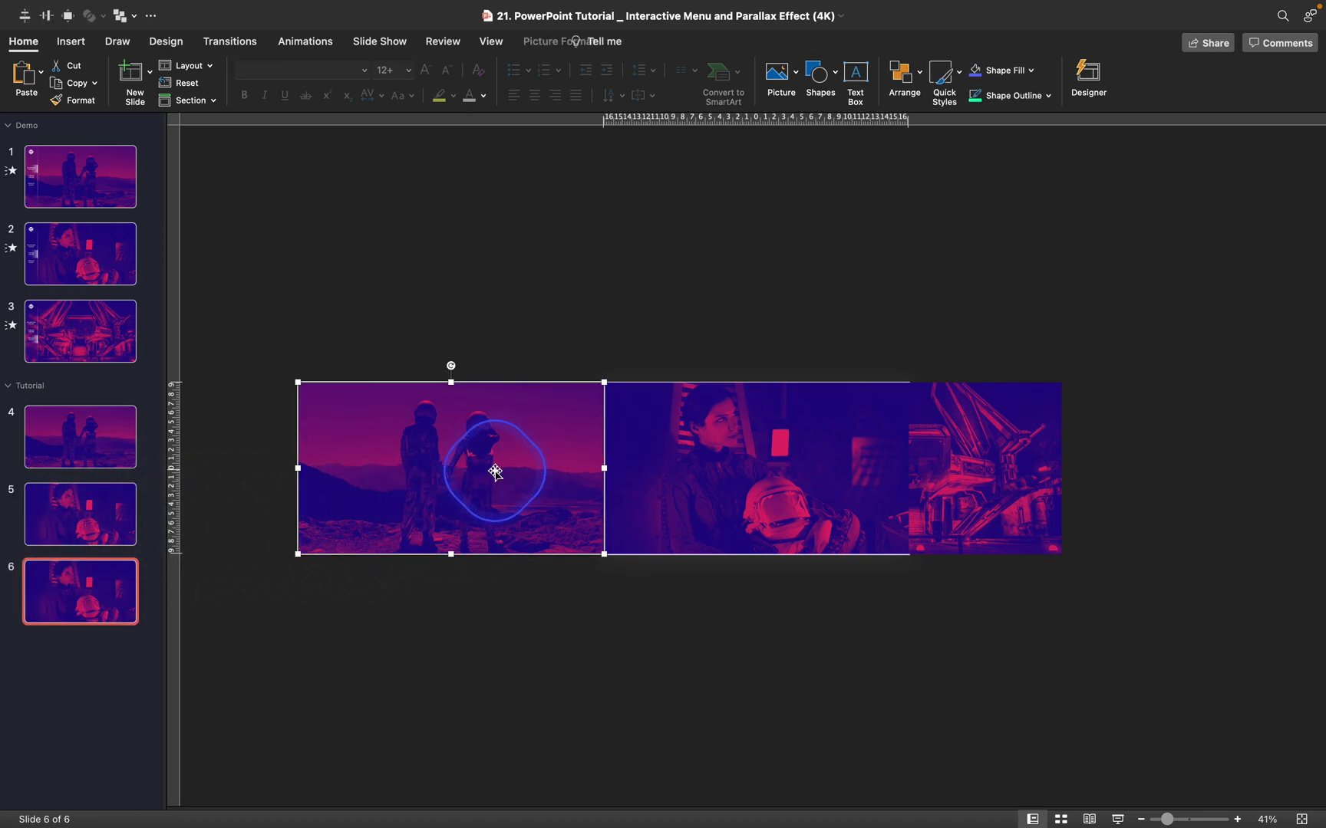
{"action": "left_click_drag", "start_coordinate": [843, 466], "coordinate": [685, 456]}
{"action": "left_click", "coordinate": [814, 460]}
{"action": "left_click", "coordinate": [782, 353]}
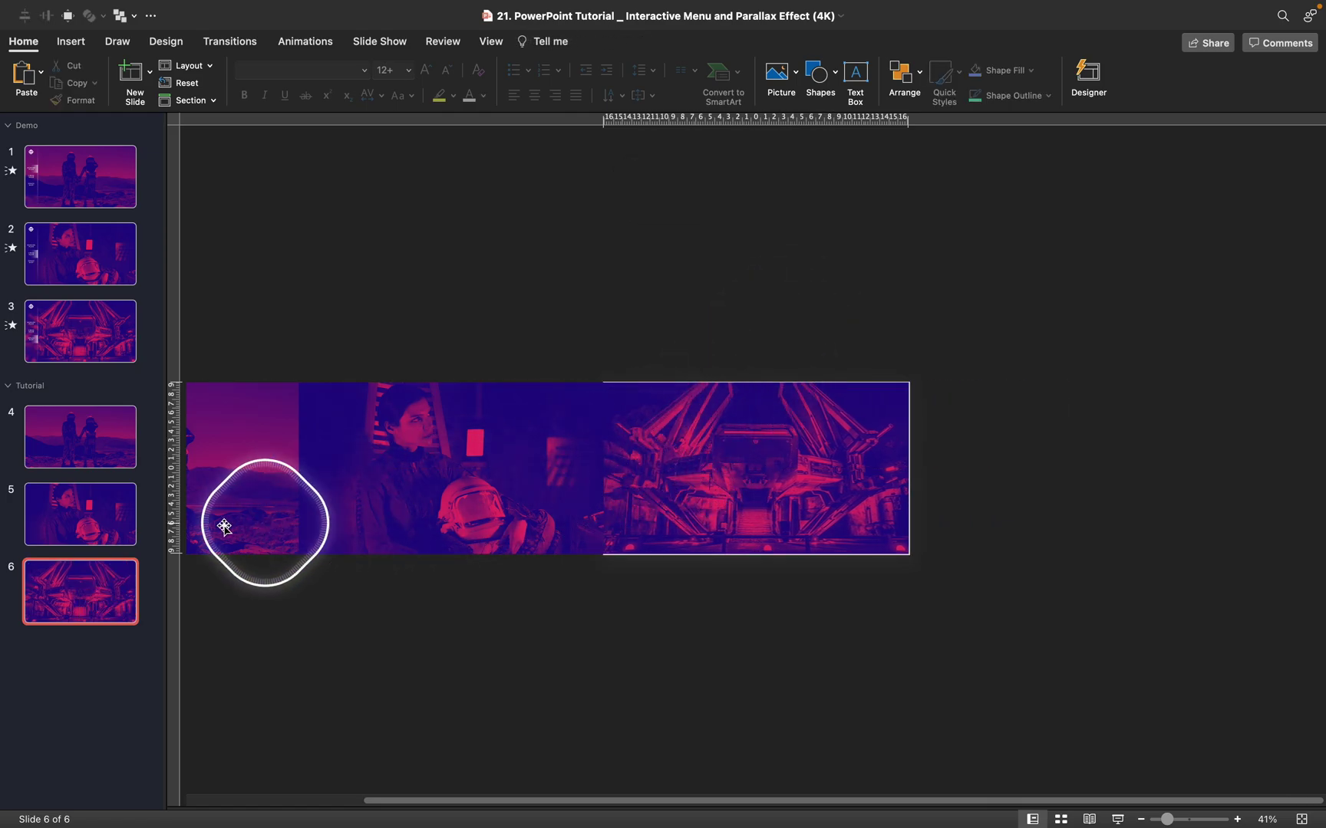
- Apply the Morph transition with a duration of 02,00 to slides 4, 5 and 6
{"action": "left_click", "coordinate": [104, 523]}
{"action": "left_click", "coordinate": [104, 434]}
{"action": "left_click", "coordinate": [757, 443]}
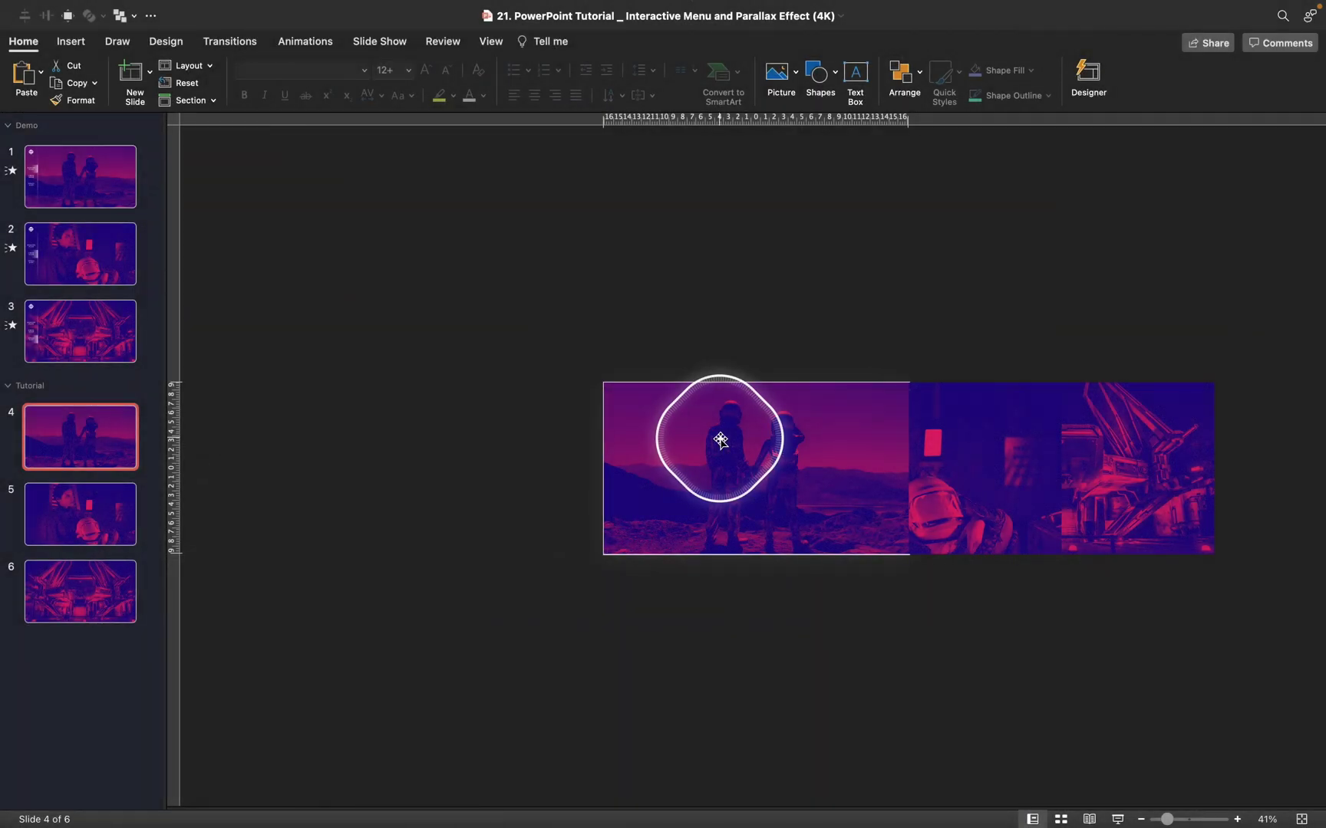
{"action": "left_click", "coordinate": [108, 432]}
{"action": "left_click", "coordinate": [113, 518], "text": "shift"}
{"action": "left_click", "coordinate": [112, 591], "text": "shift"}
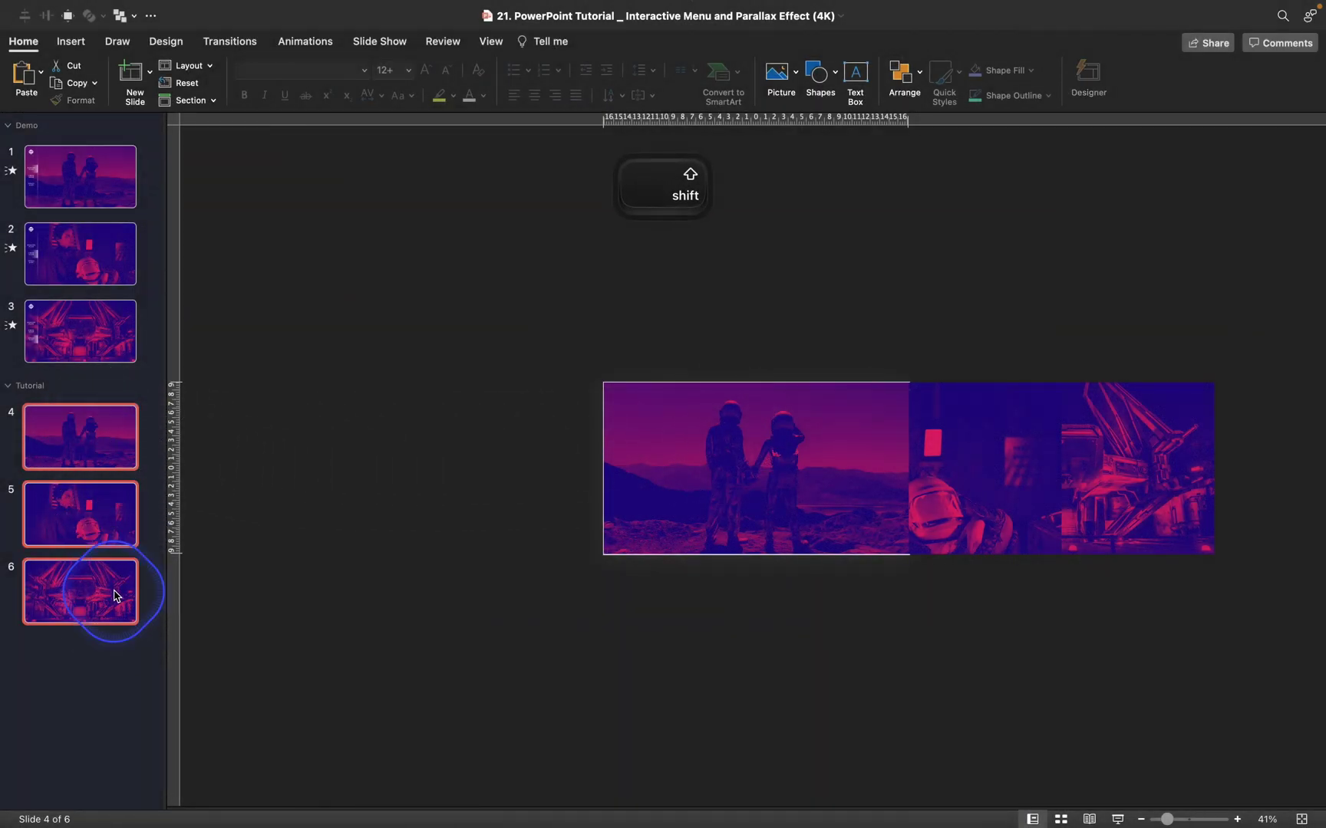
{"action": "left_click", "coordinate": [404, 79]}
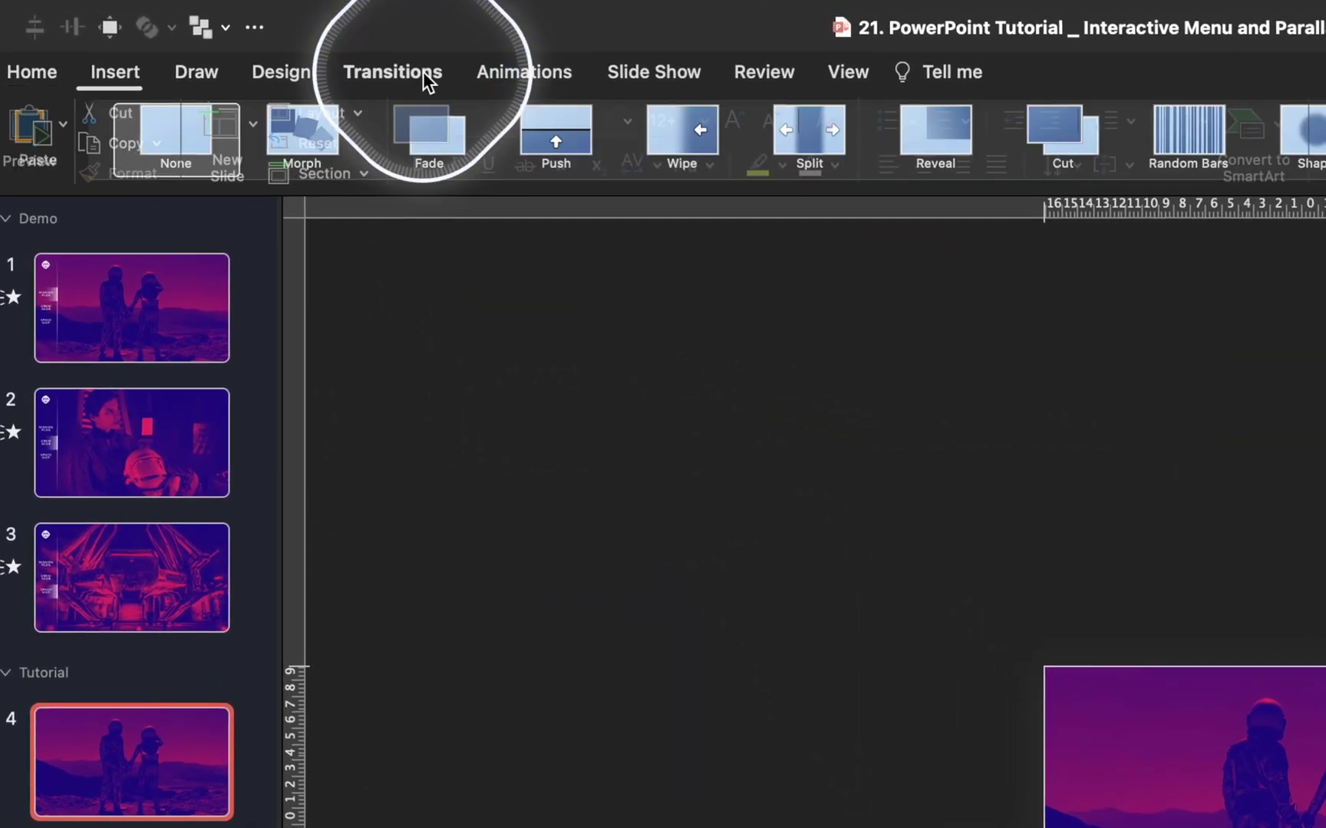
{"action": "left_click", "coordinate": [290, 128]}
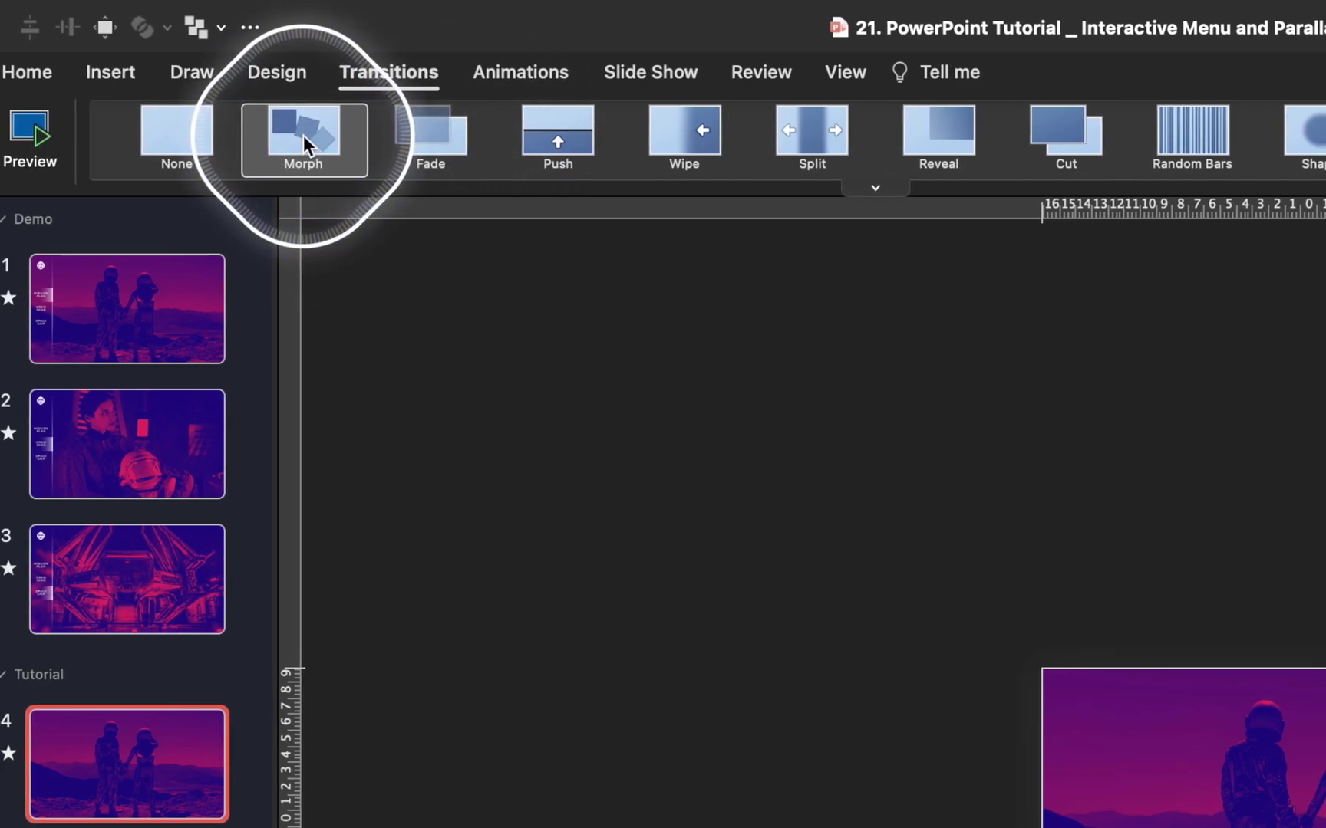
{"action": "left_click", "coordinate": [984, 119]}
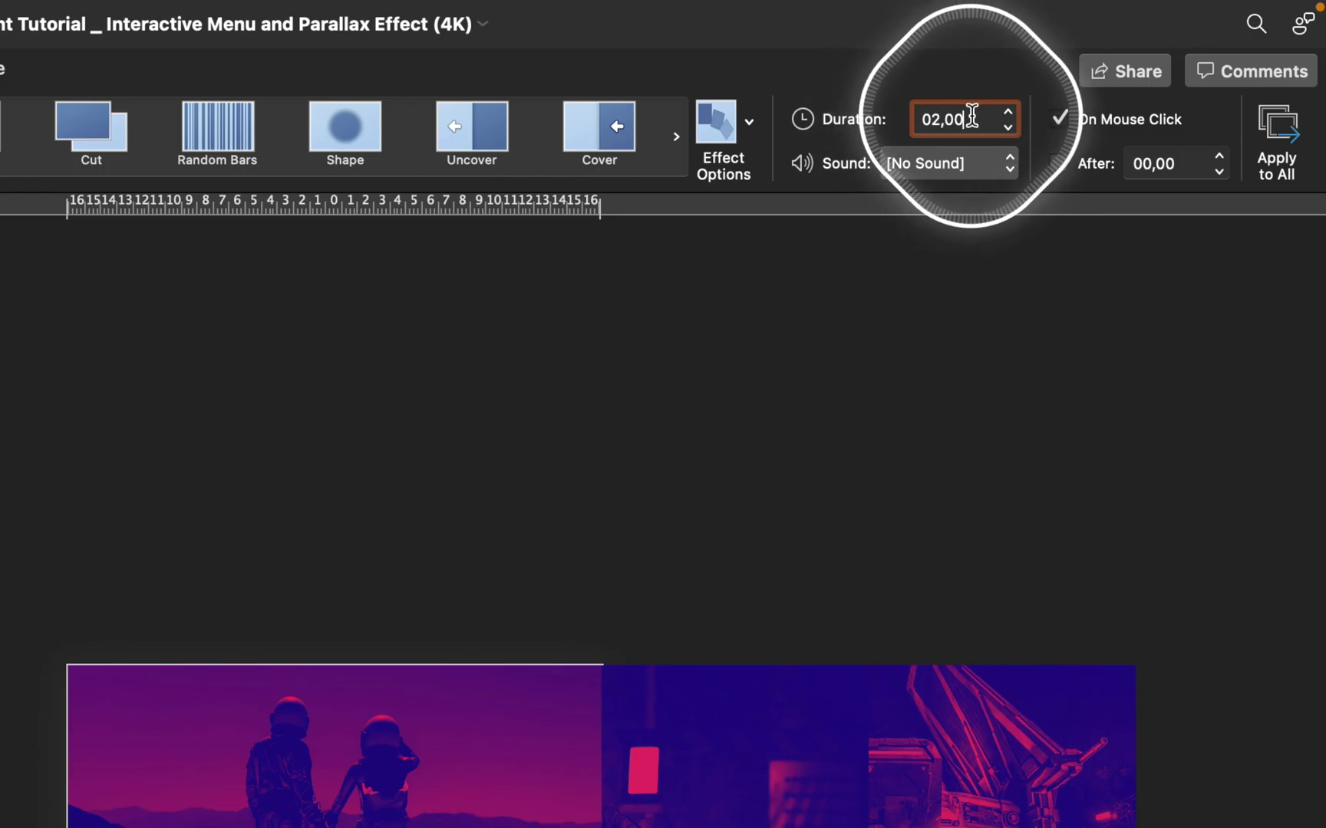
{"action": "key", "text": "Return"}
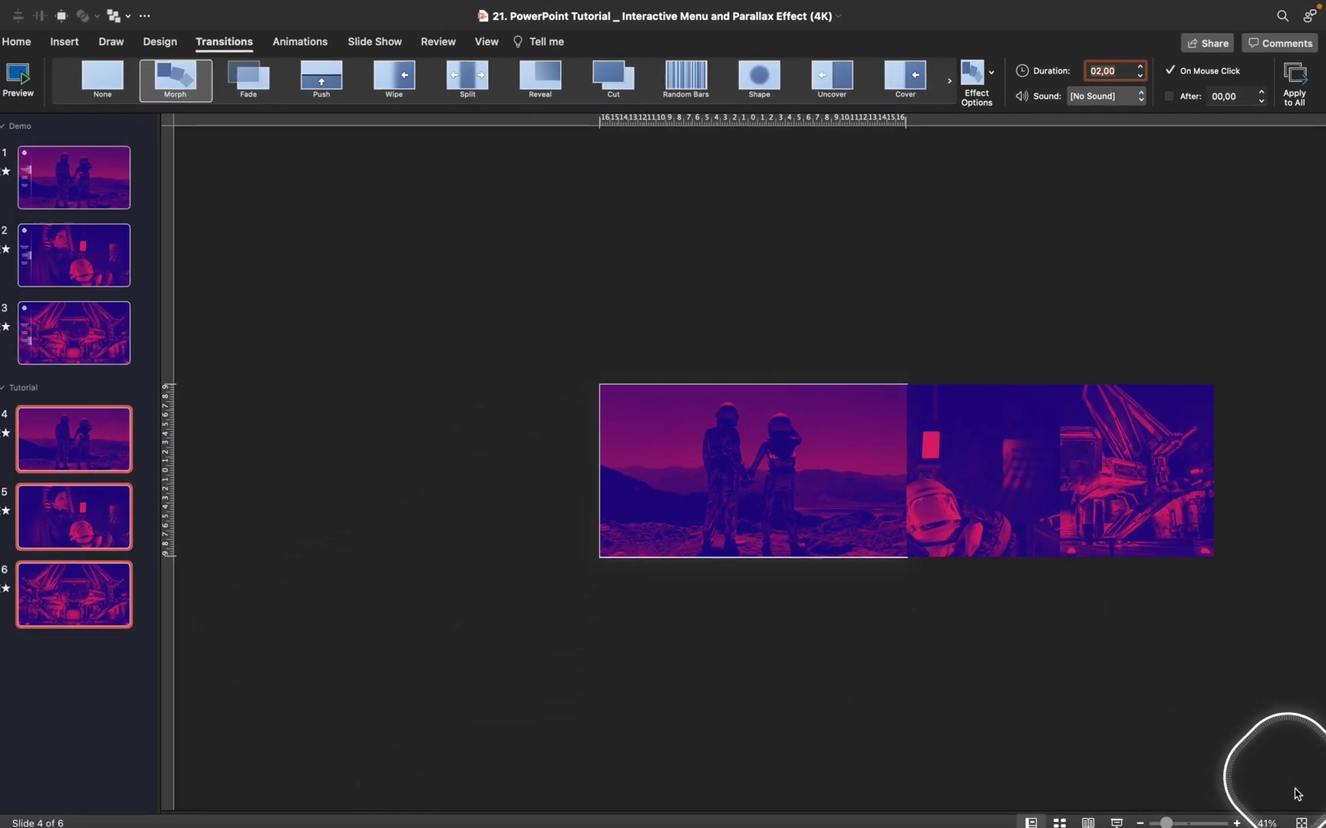
- Play the slide show from slide 4, advance to slide 6, go back to slide 4 and end the show
{"action": "left_click", "coordinate": [1301, 824]}
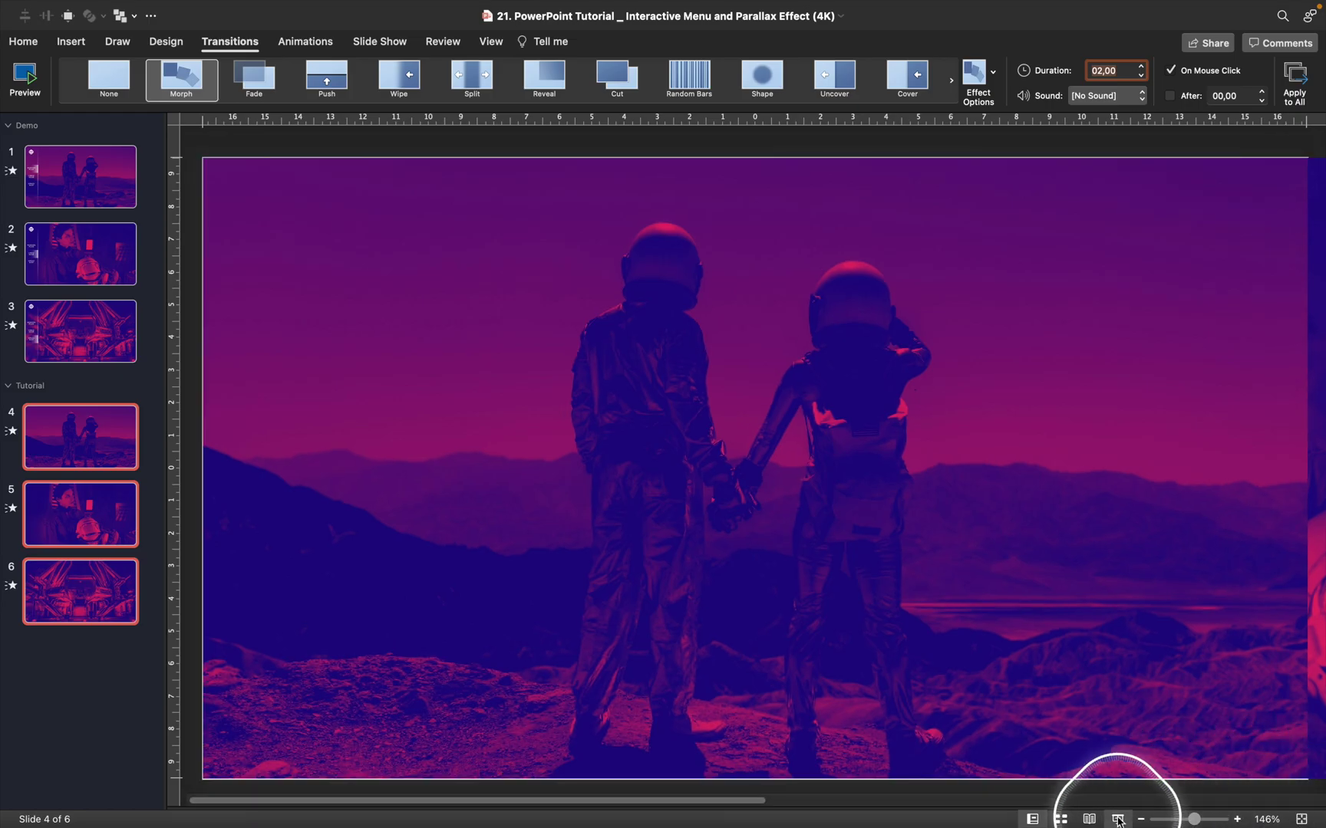
{"action": "left_click", "coordinate": [1117, 820]}
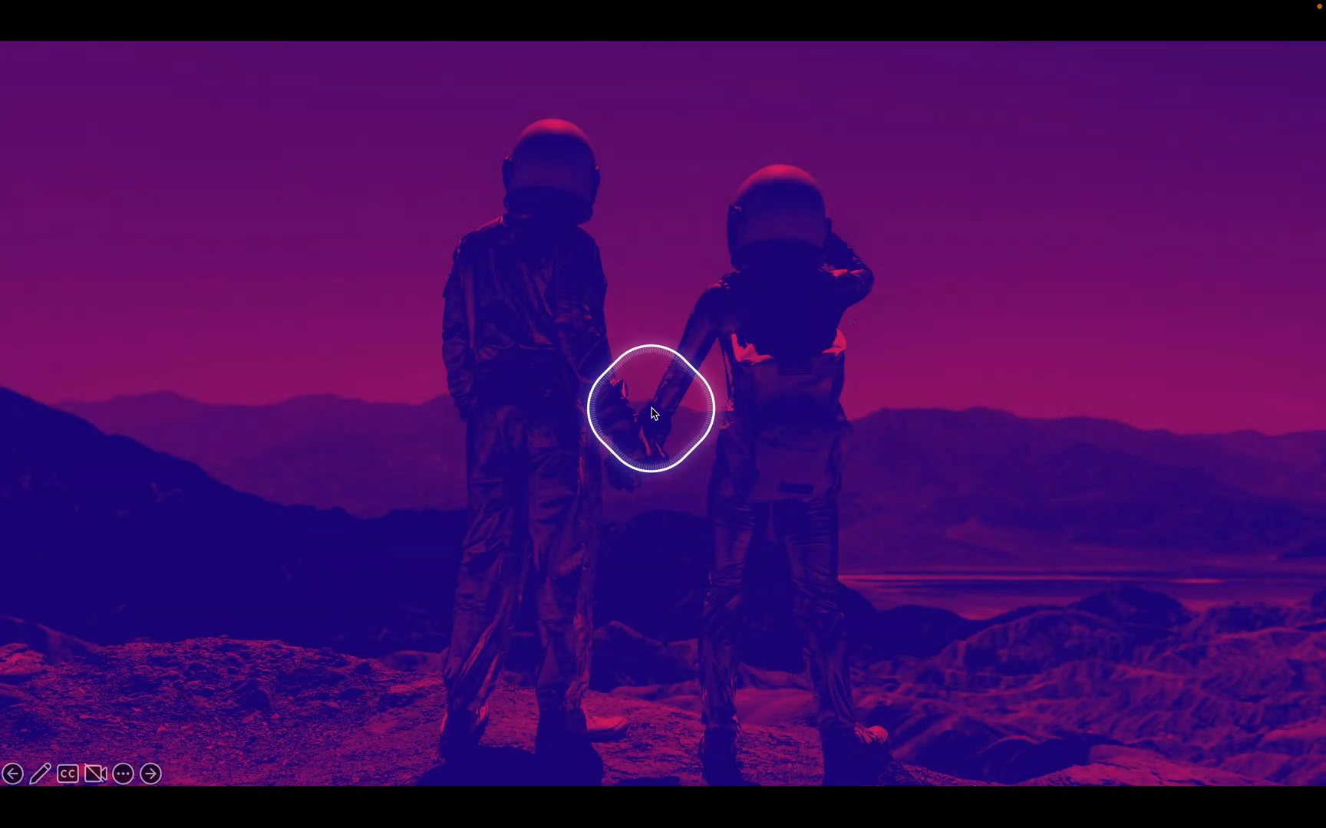
{"action": "left_click", "coordinate": [653, 414]}
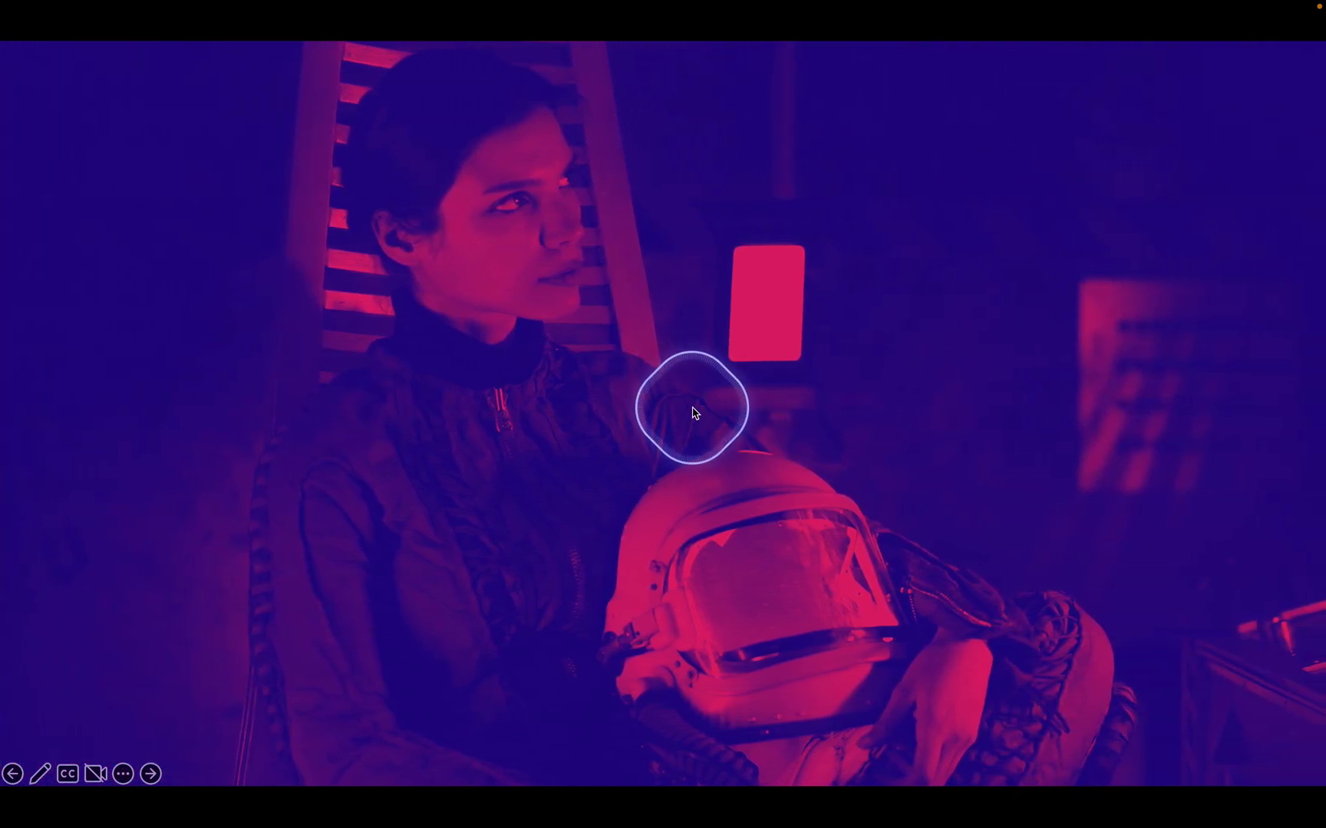
{"action": "left_click", "coordinate": [695, 412]}
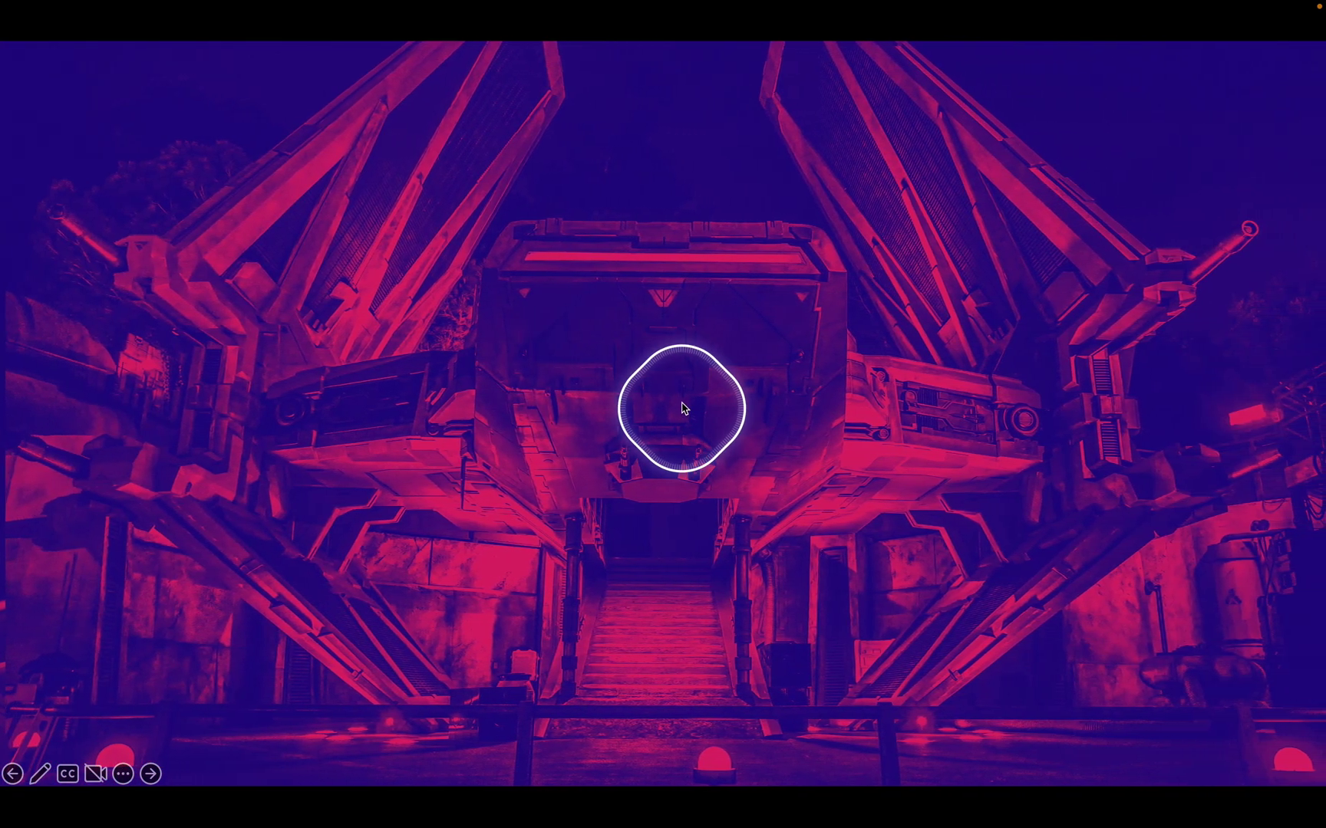
{"action": "key", "text": "Left"}
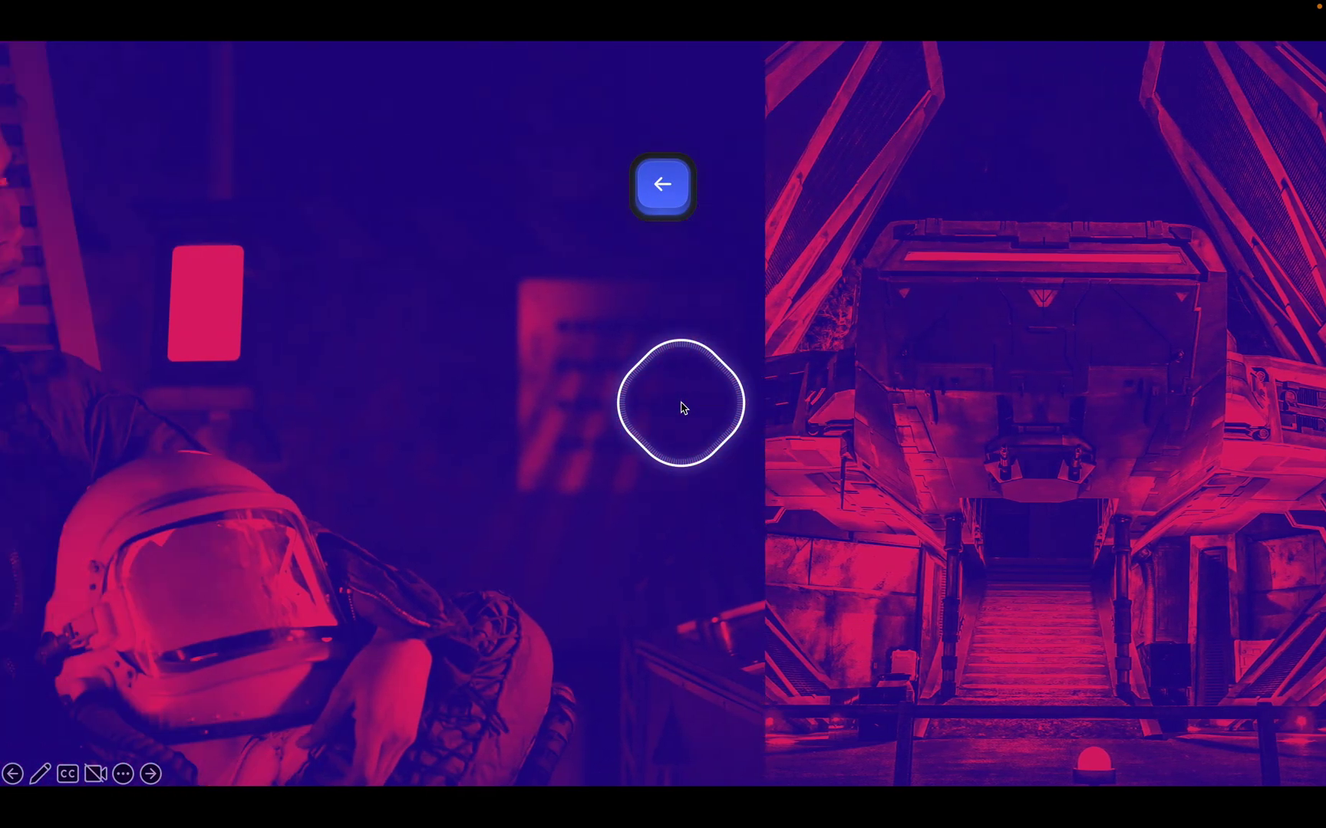
{"action": "key", "text": "Left"}
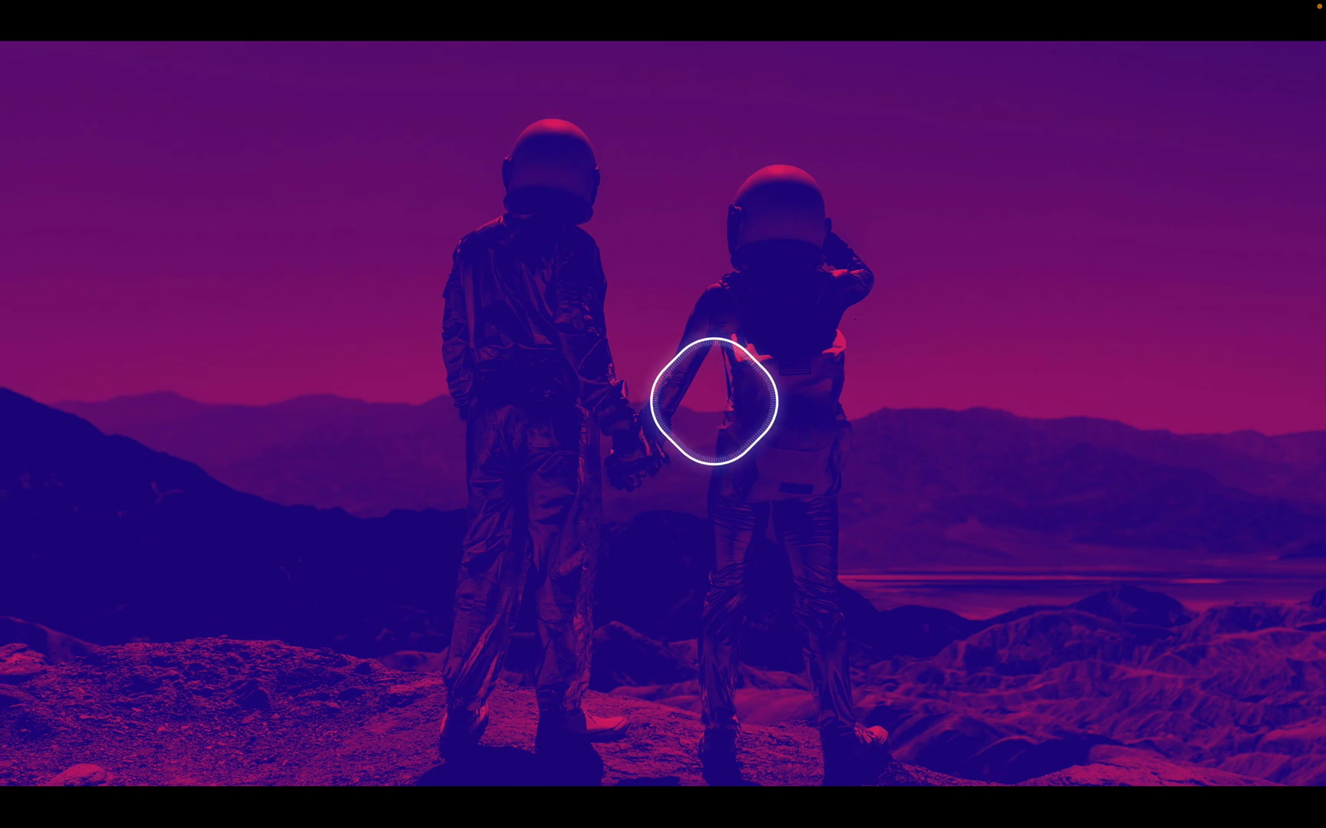
{"action": "key", "text": "Escape"}
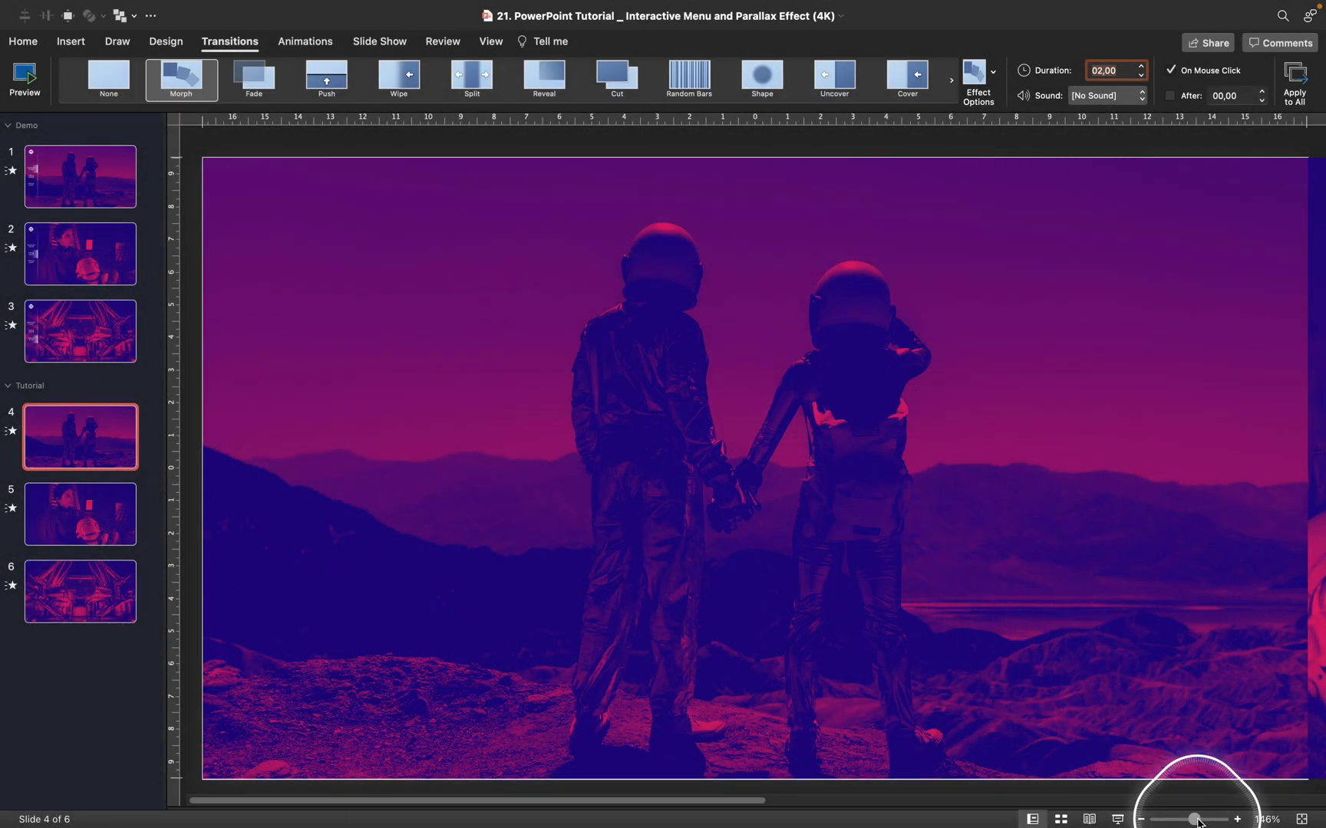
- Move the astronauts picture on slide 4 straight down to uncover the upper part of the slide background
{"action": "left_click_drag", "start_coordinate": [1199, 822], "coordinate": [1188, 820]}
{"action": "left_click_drag", "start_coordinate": [736, 806], "coordinate": [834, 805]}
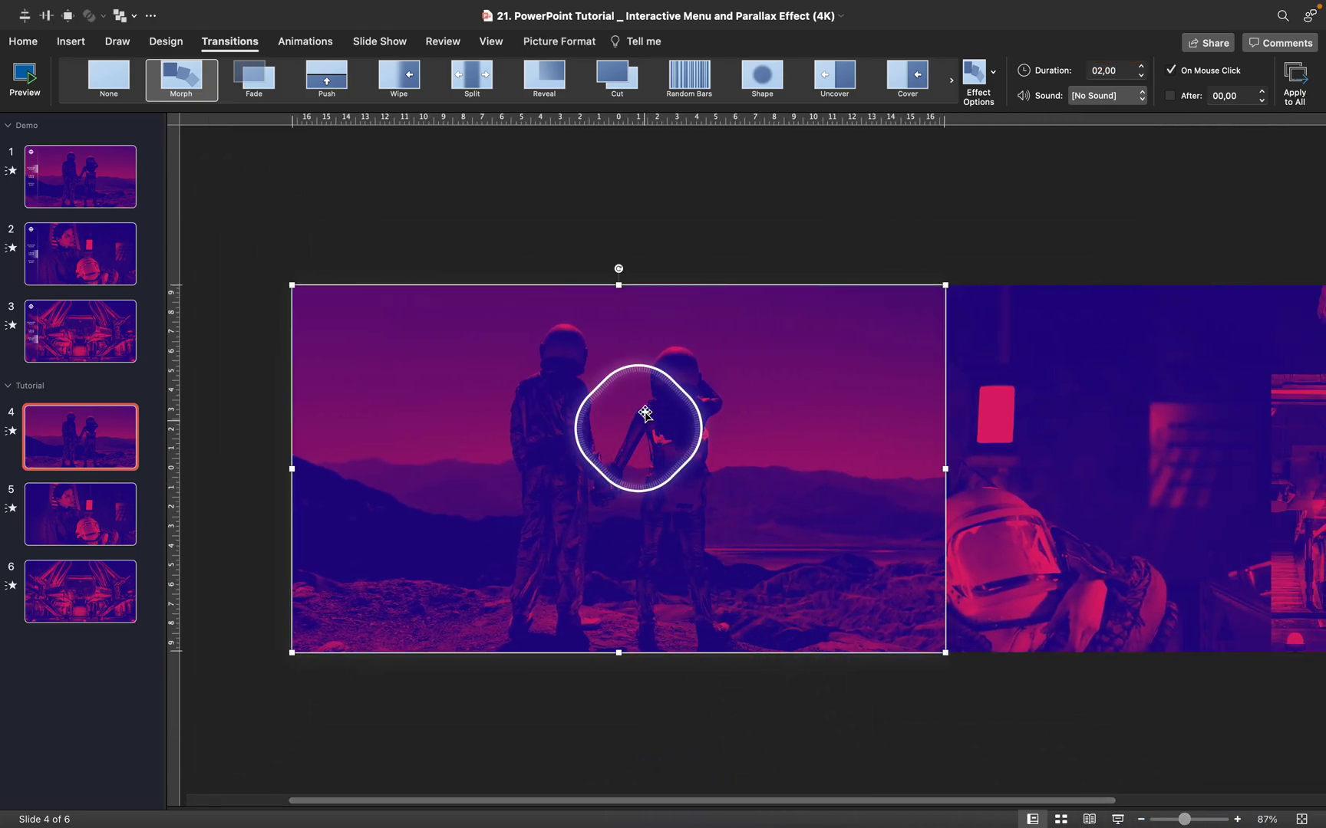
{"action": "left_click_drag", "start_coordinate": [603, 379], "coordinate": [586, 429]}
- Apply the Blur artistic effect to the astronauts picture with a radius of 100
{"action": "right_click", "coordinate": [586, 432]}
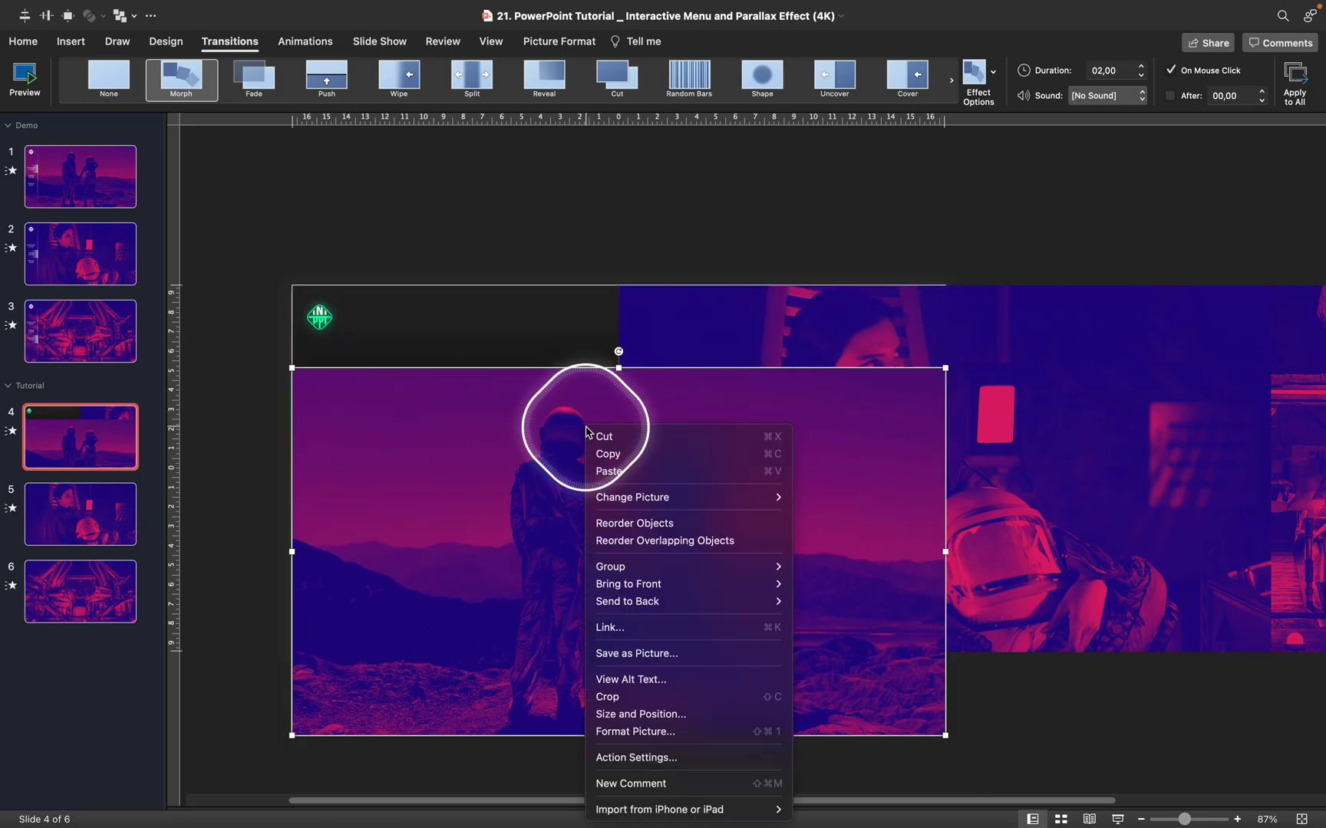
{"action": "left_click", "coordinate": [663, 732]}
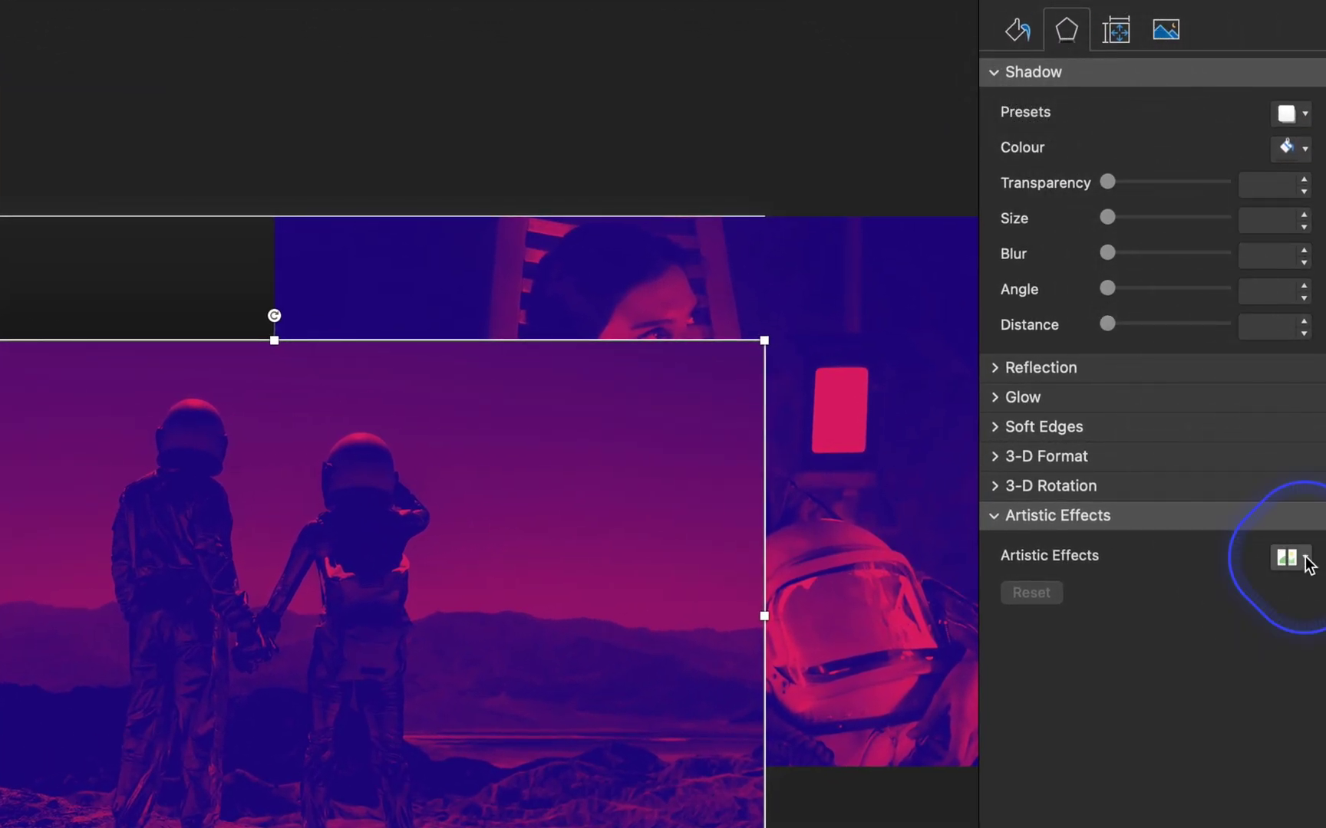
{"action": "left_click", "coordinate": [1305, 560]}
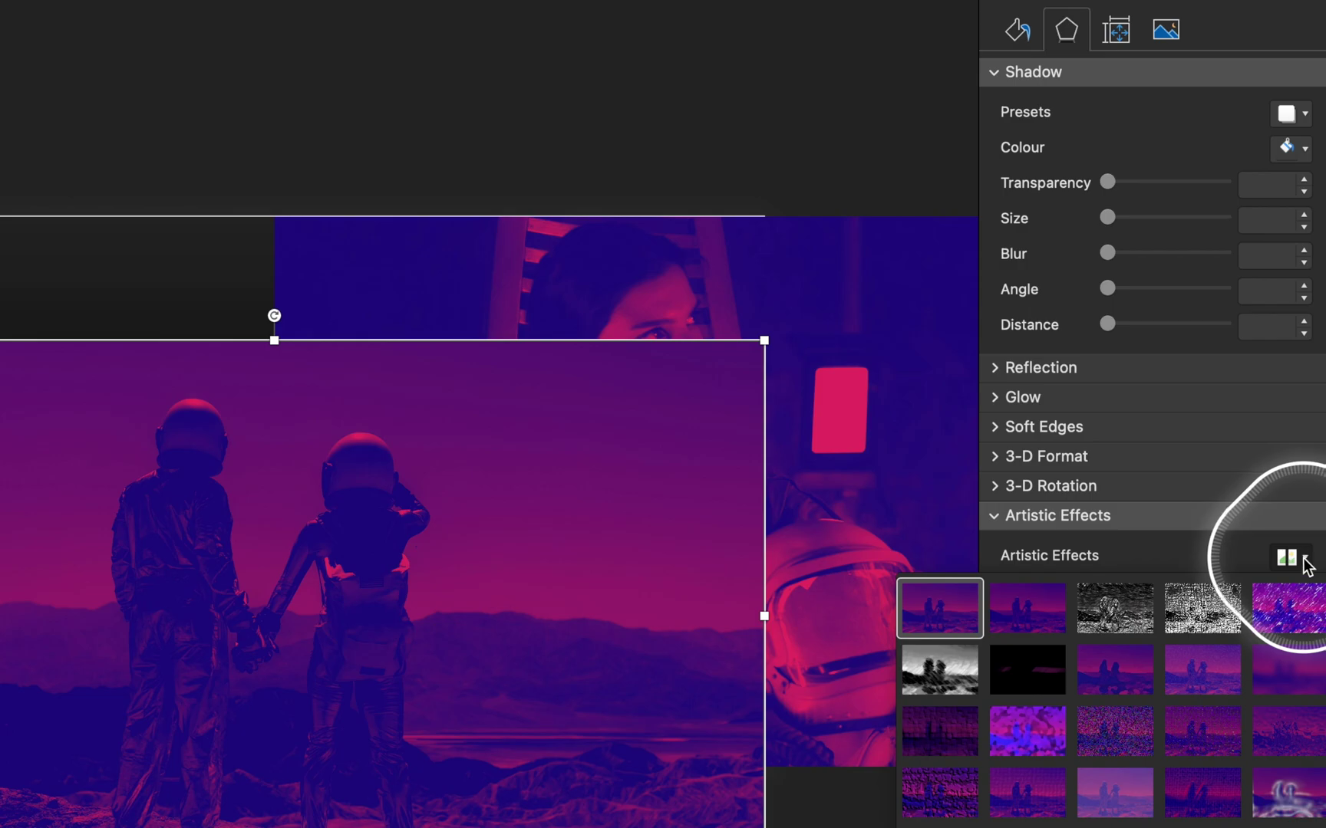
{"action": "left_click", "coordinate": [1296, 675]}
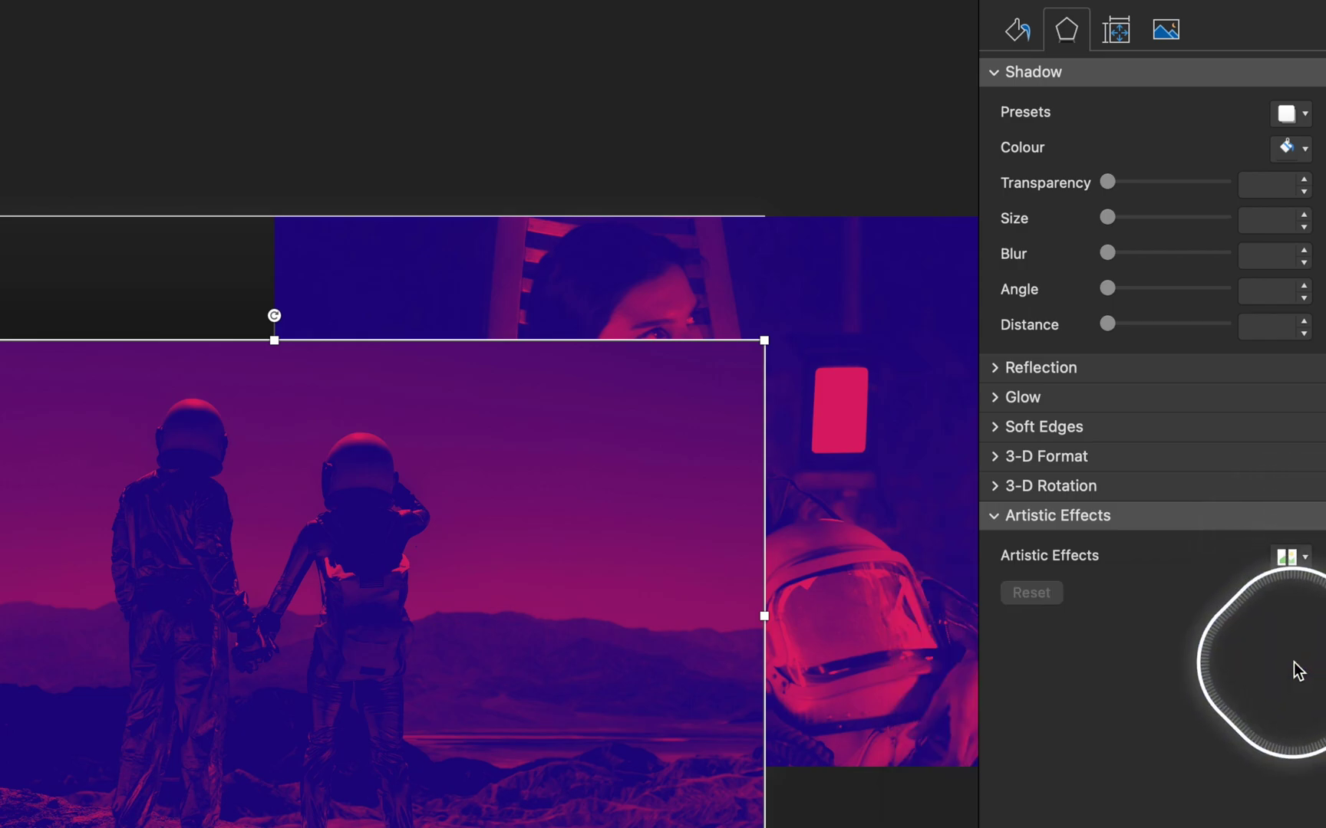
{"action": "left_click", "coordinate": [1270, 596]}
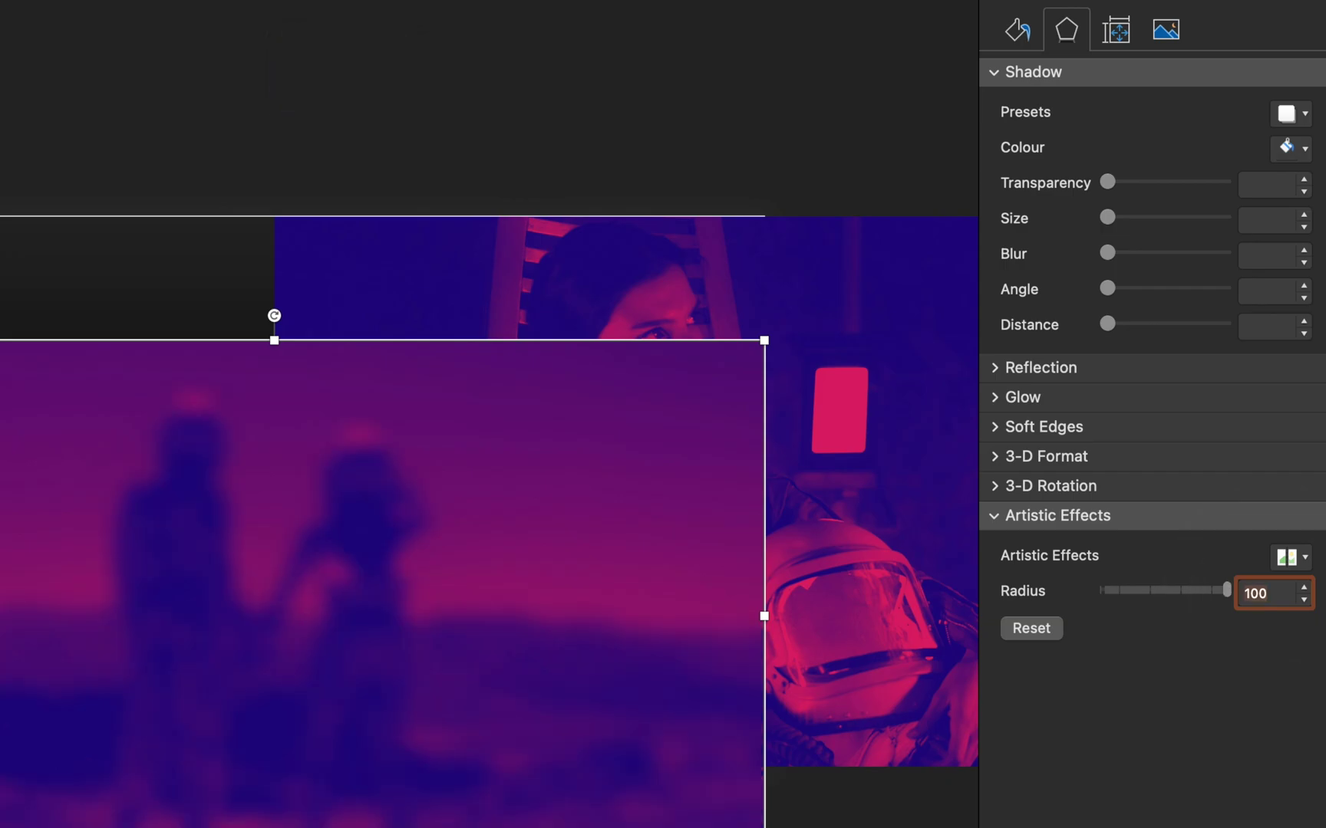
- Copy the blurred astronauts picture and use it from the clipboard as the picture fill of slide 4's background
{"action": "right_click", "coordinate": [294, 483]}
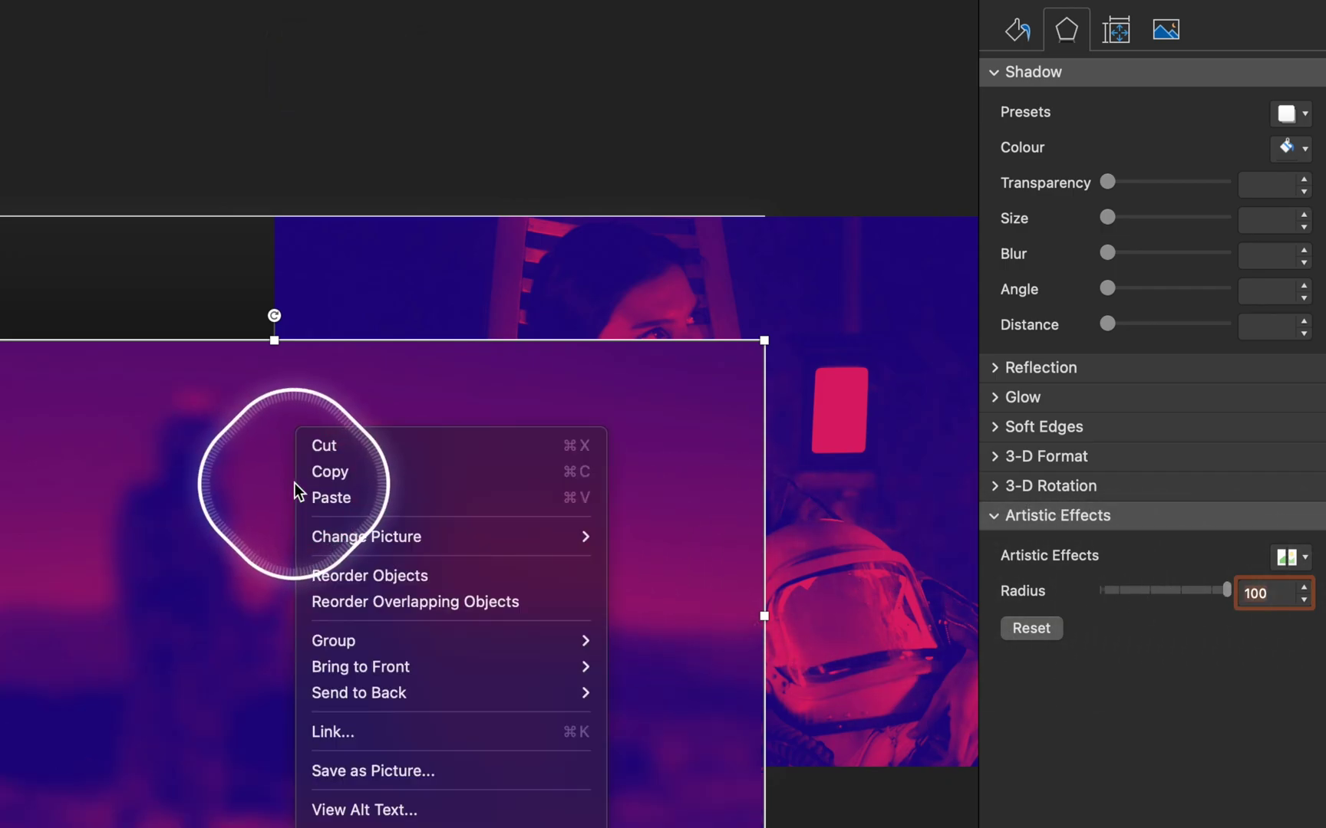
{"action": "left_click", "coordinate": [338, 471]}
{"action": "left_click", "coordinate": [58, 265]}
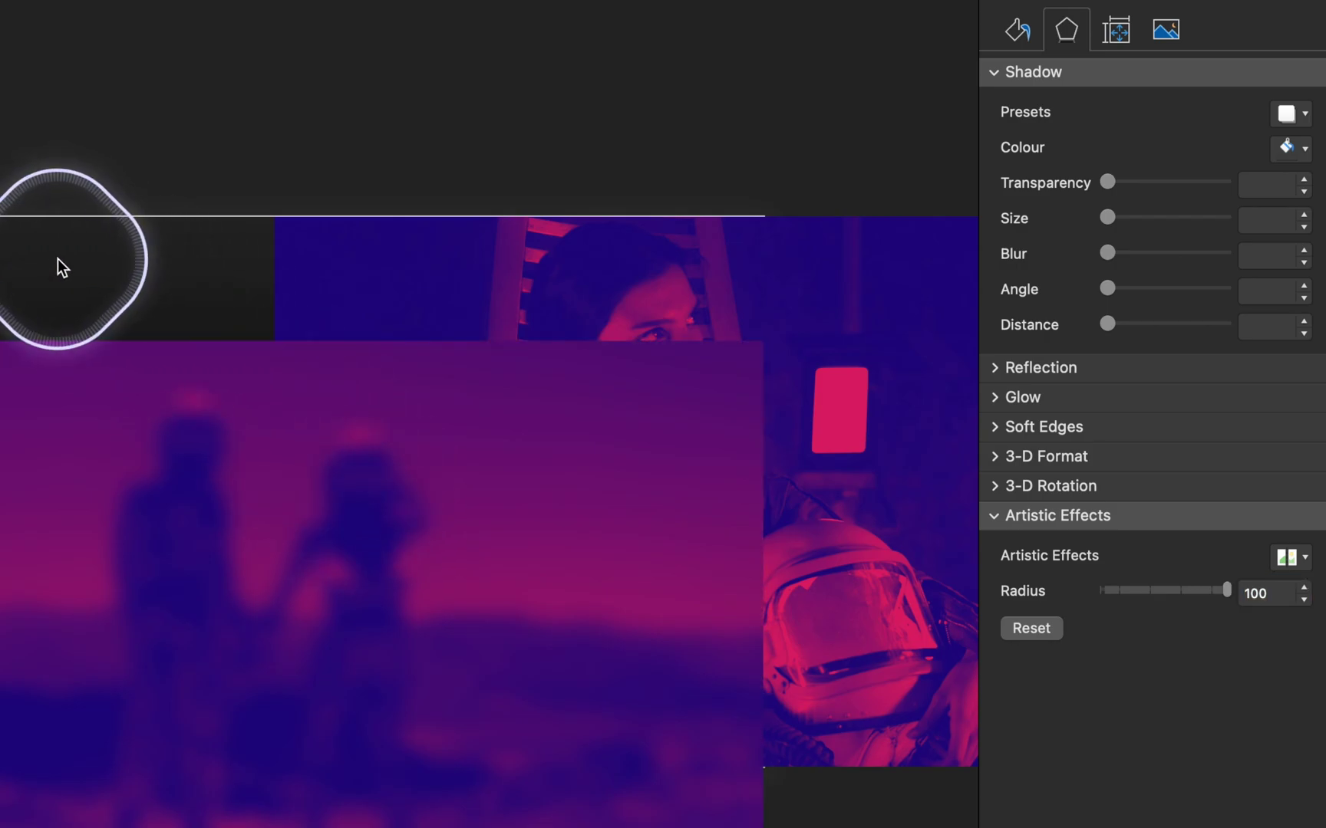
{"action": "right_click", "coordinate": [7, 257]}
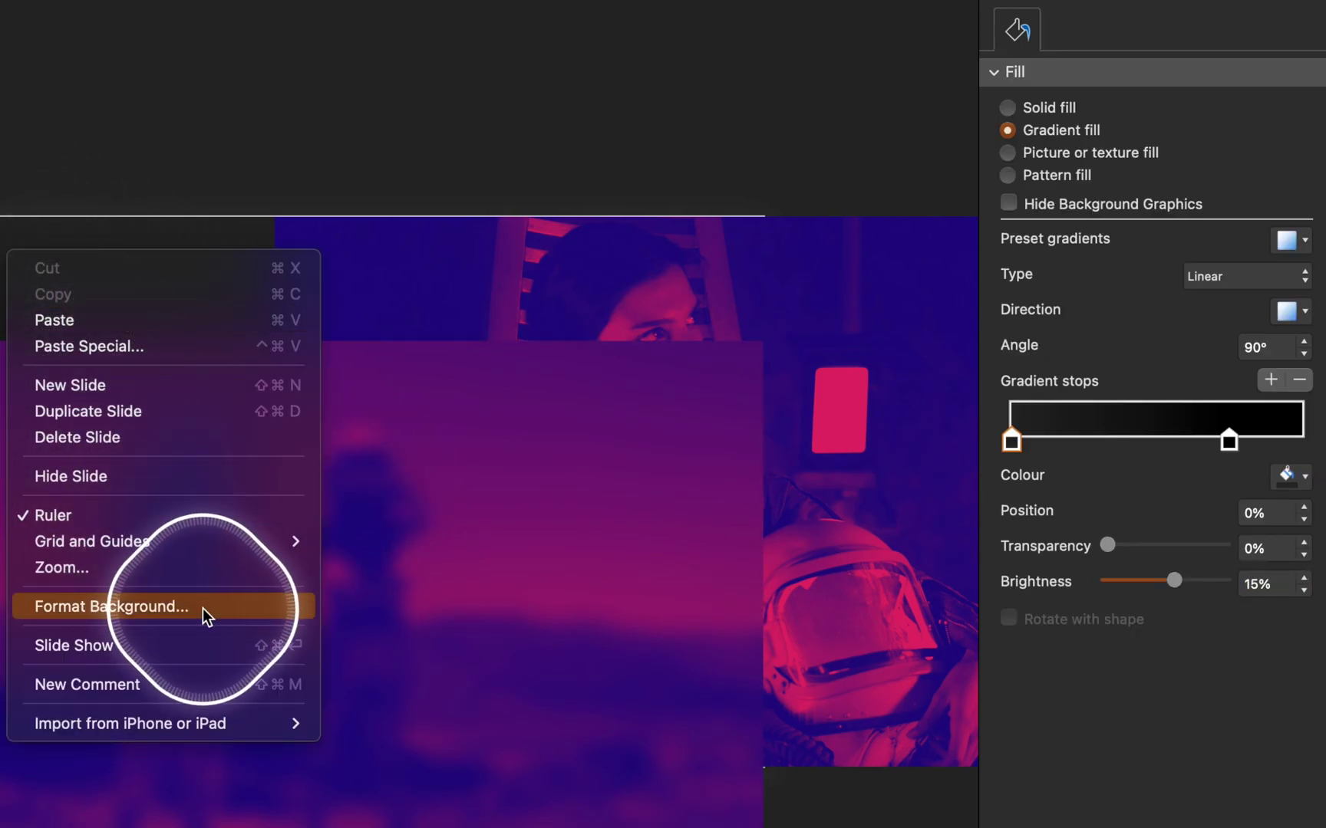
{"action": "left_click", "coordinate": [205, 614]}
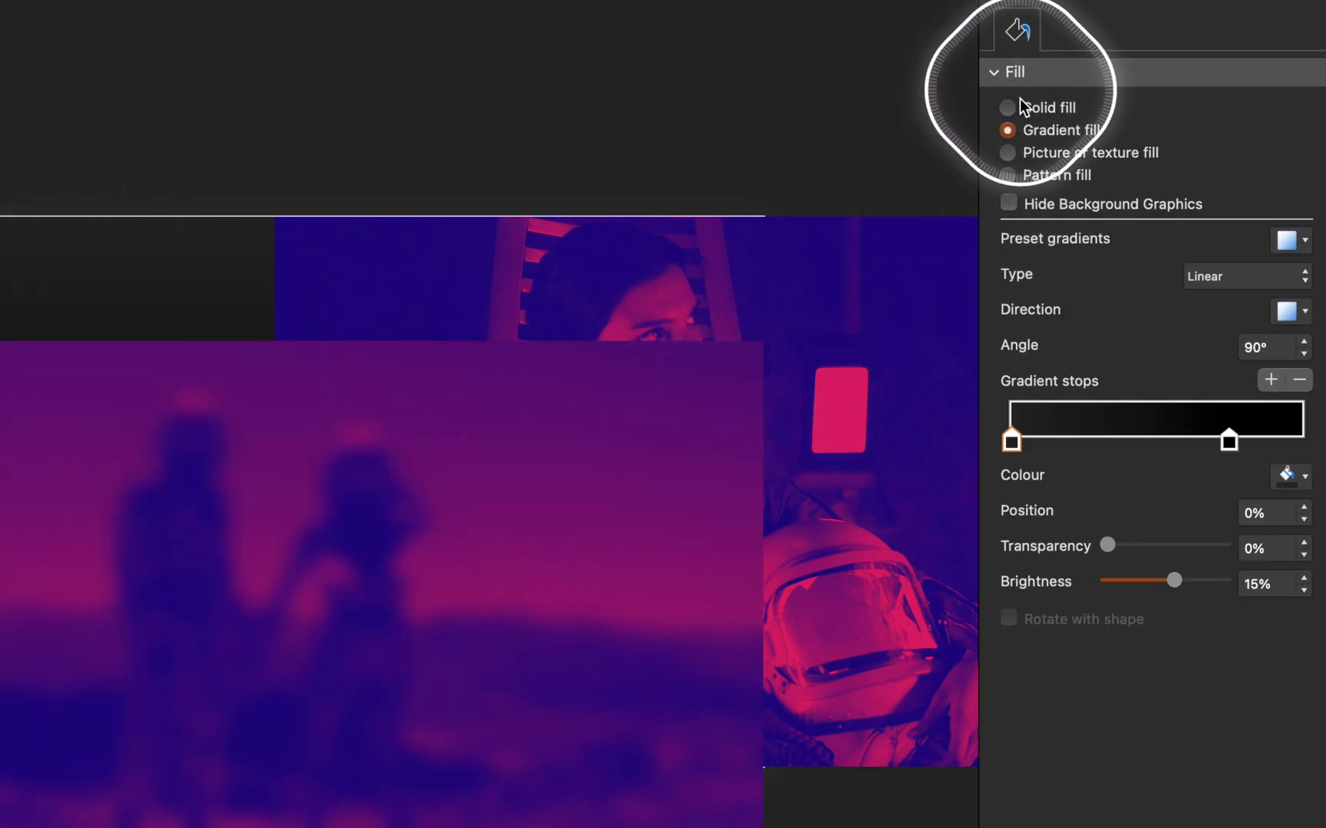
{"action": "left_click", "coordinate": [1009, 153]}
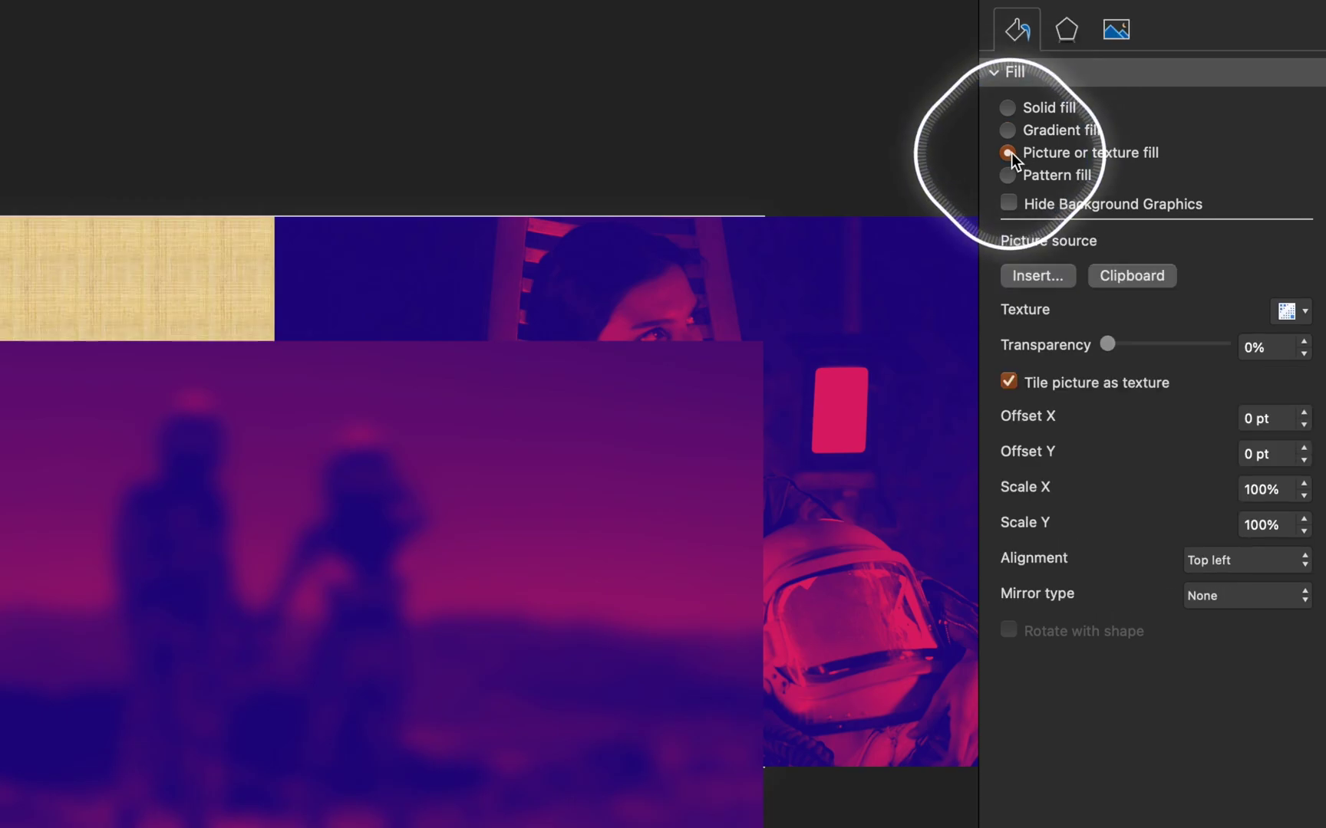
{"action": "left_click", "coordinate": [1129, 277]}
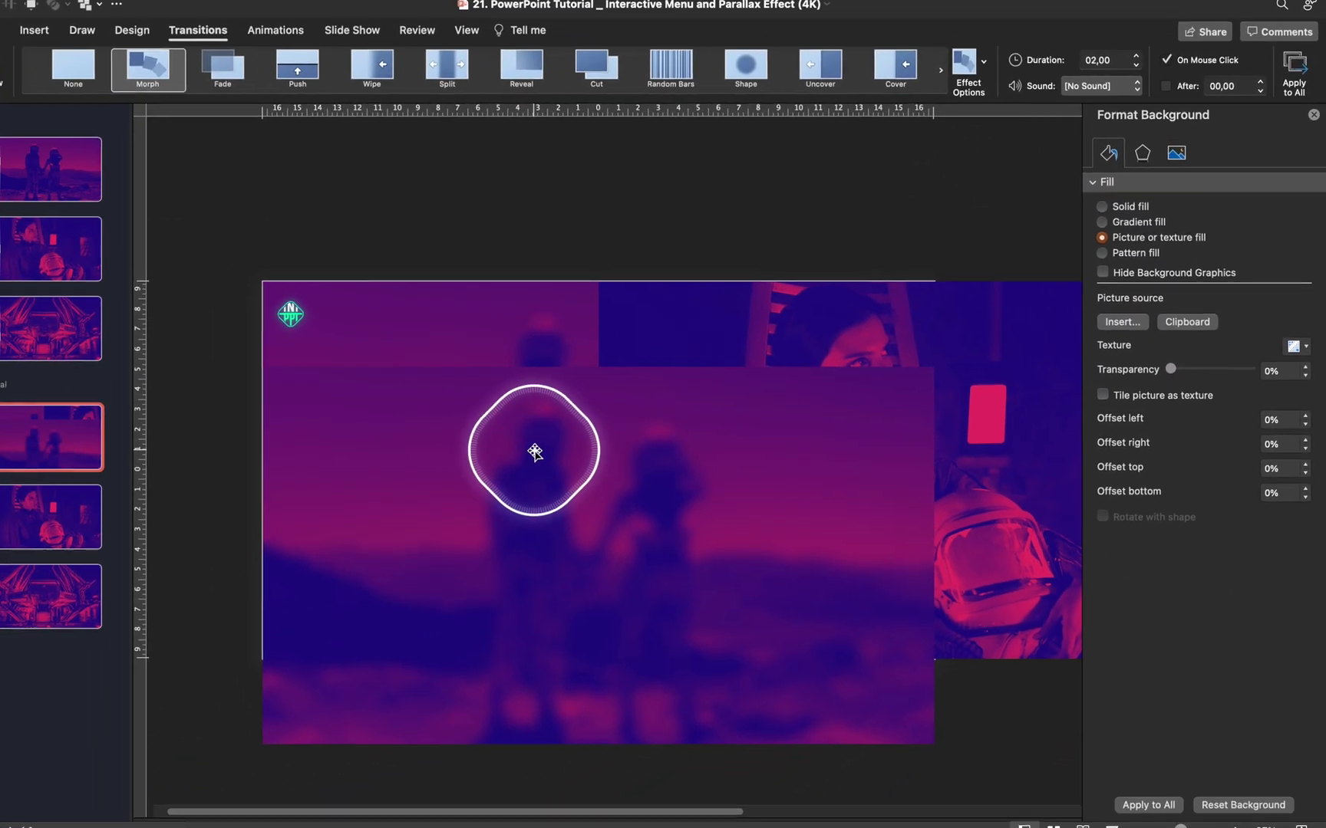
- Reset the artistic effect of the astronauts picture on slide 4 and move the picture back to cover the whole slide
{"action": "left_click", "coordinate": [554, 451]}
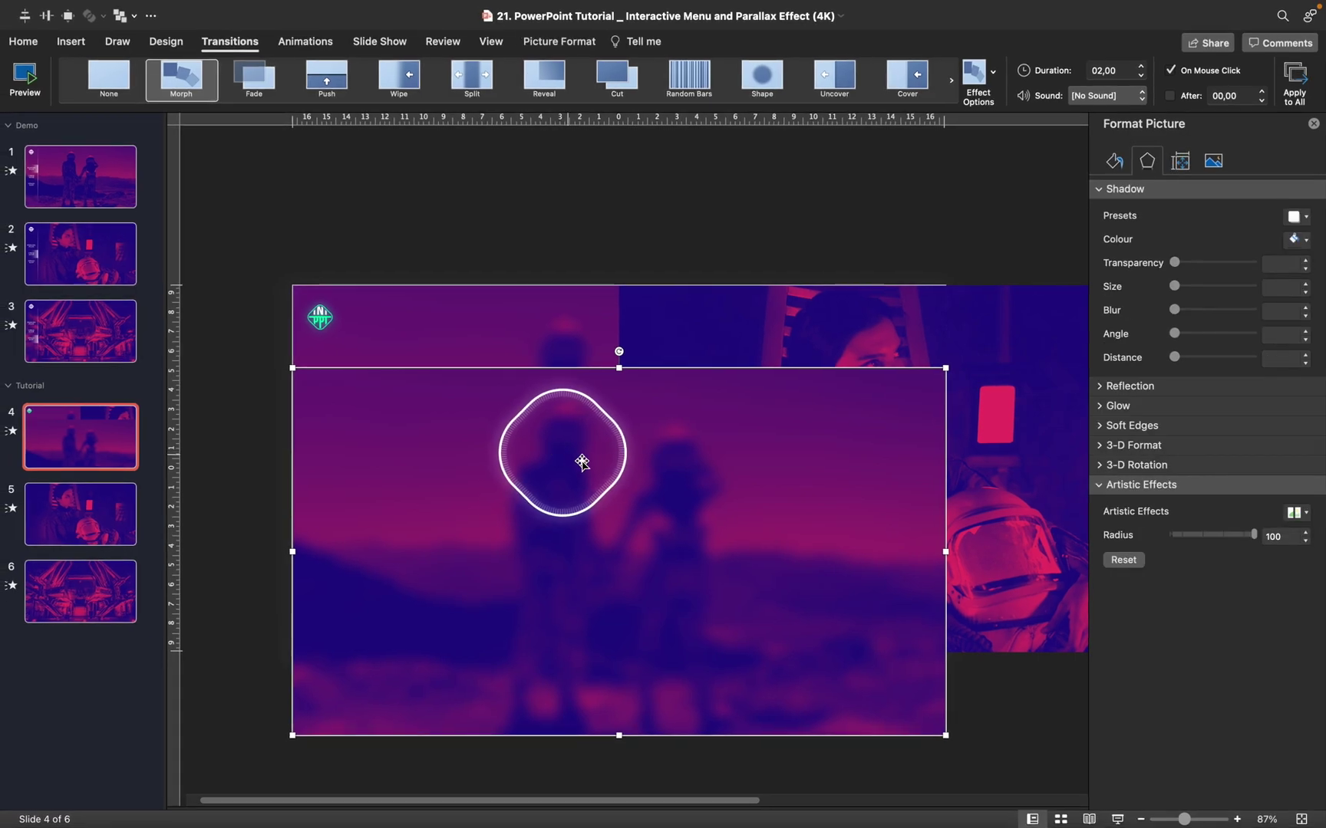
{"action": "left_click", "coordinate": [1124, 561]}
{"action": "left_click_drag", "start_coordinate": [497, 454], "coordinate": [846, 387]}
{"action": "left_click_drag", "start_coordinate": [690, 423], "coordinate": [491, 382]}
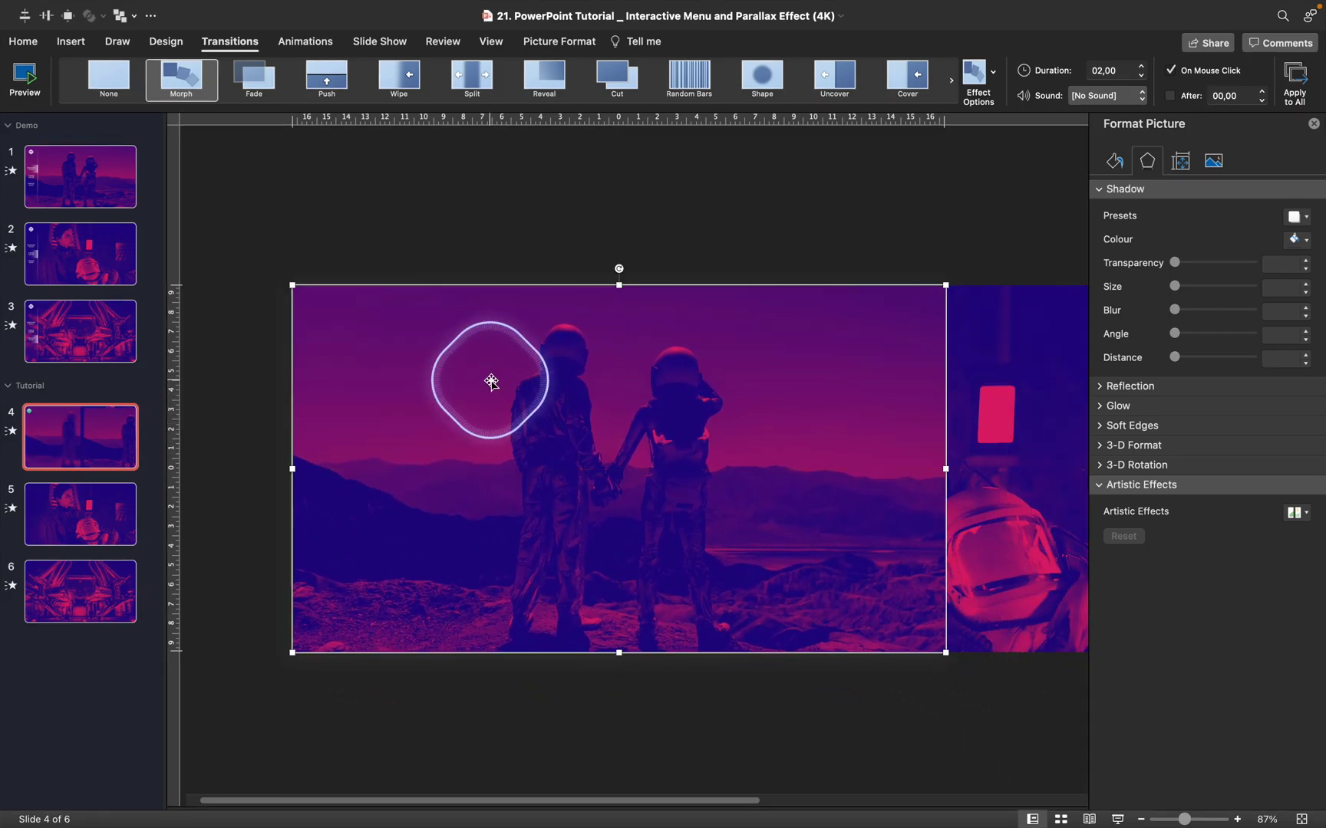
{"action": "left_click", "coordinate": [453, 244]}
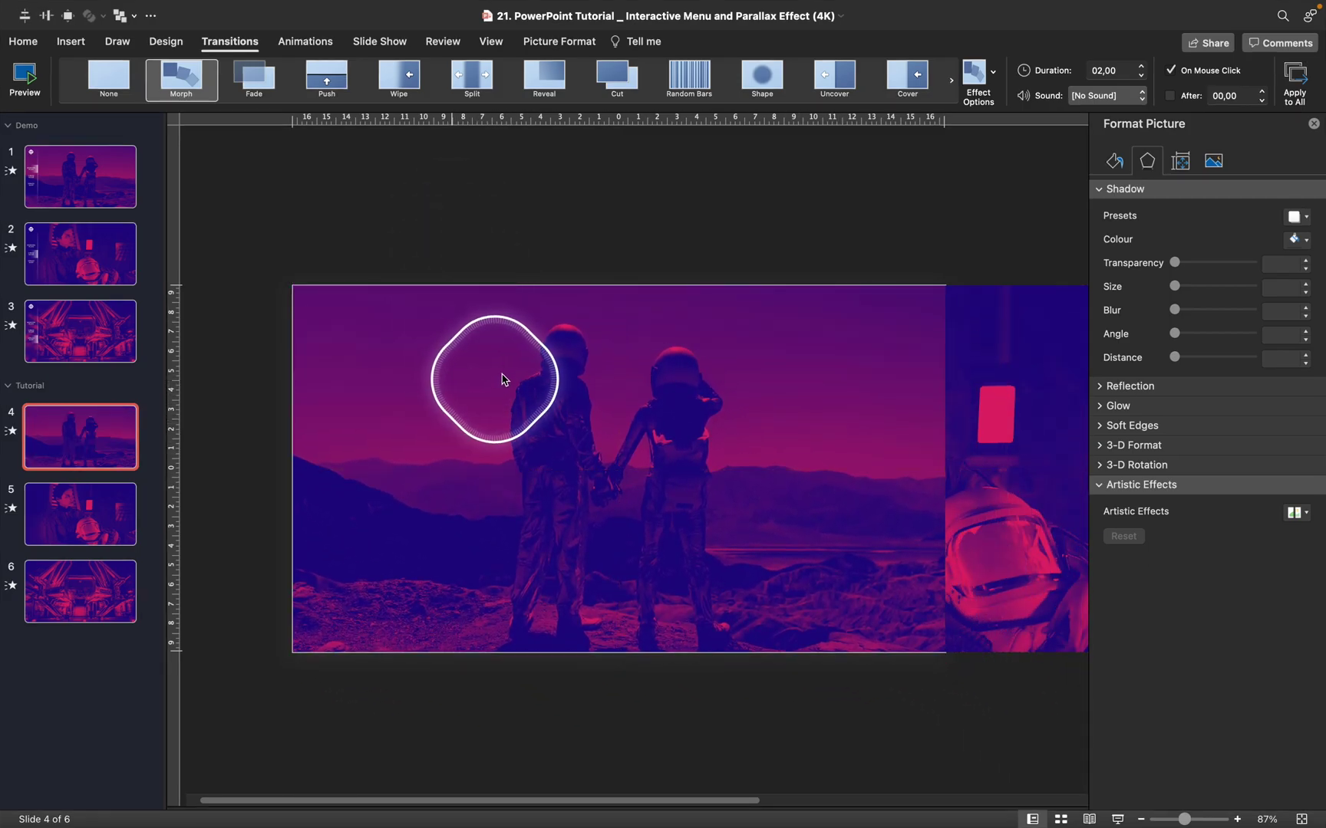
- On slide 5, move the picture of the woman with the helmet down and apply the Blur artistic effect with a radius of 100
{"action": "left_click", "coordinate": [101, 524]}
{"action": "left_click_drag", "start_coordinate": [560, 407], "coordinate": [568, 442]}
{"action": "left_click", "coordinate": [1301, 519]}
{"action": "left_click", "coordinate": [1297, 566]}
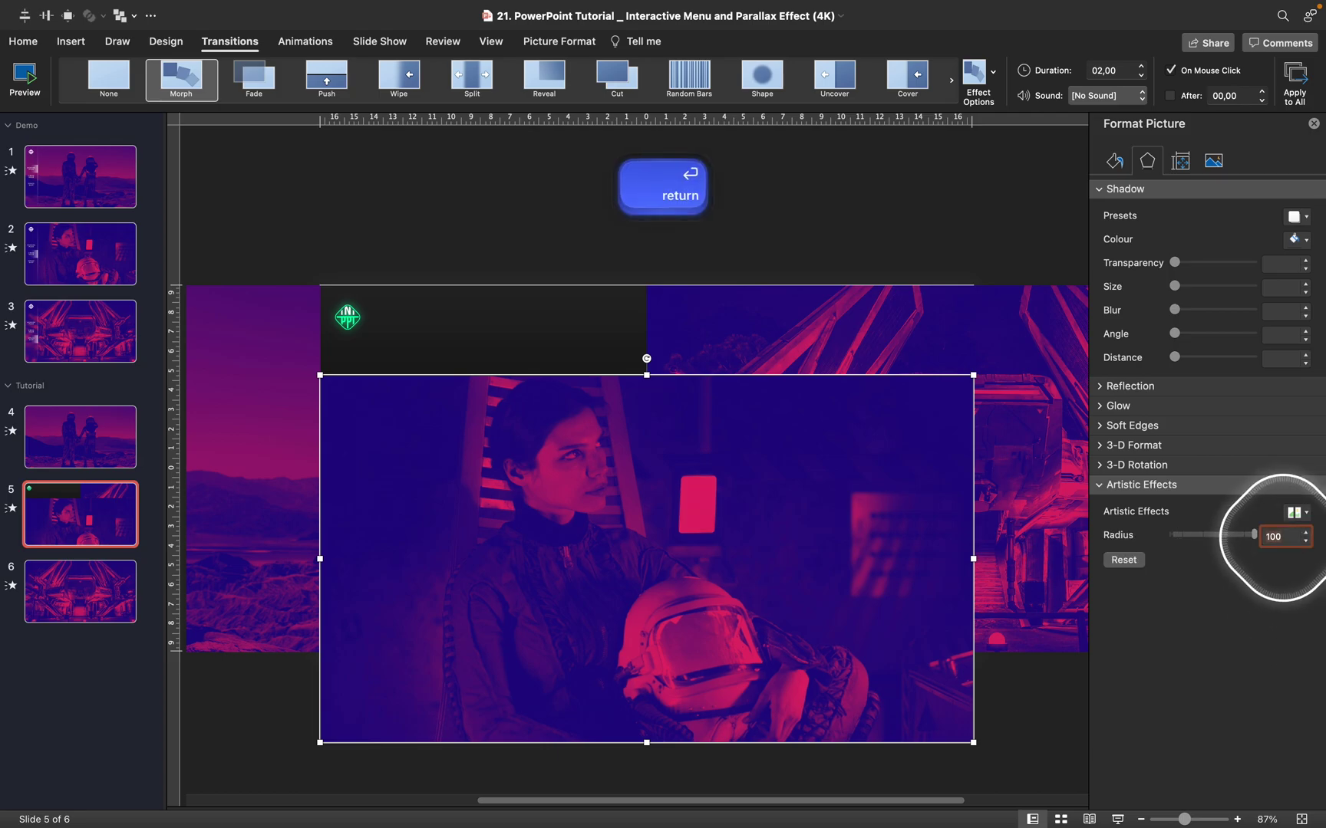
- Copy the blurred picture on slide 5 and set it from the clipboard as that slide's background picture fill
{"action": "right_click", "coordinate": [573, 426]}
{"action": "left_click", "coordinate": [622, 448]}
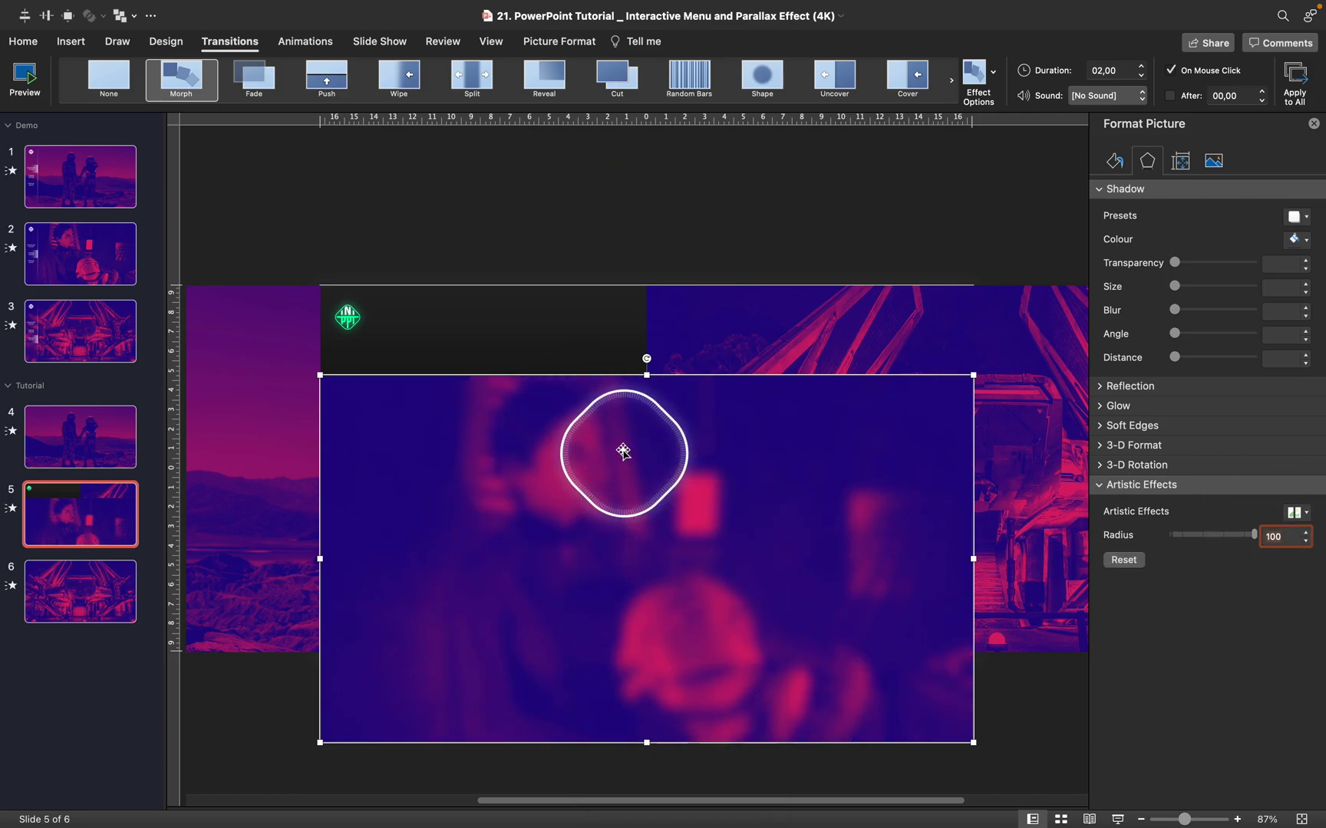
{"action": "left_click", "coordinate": [518, 318]}
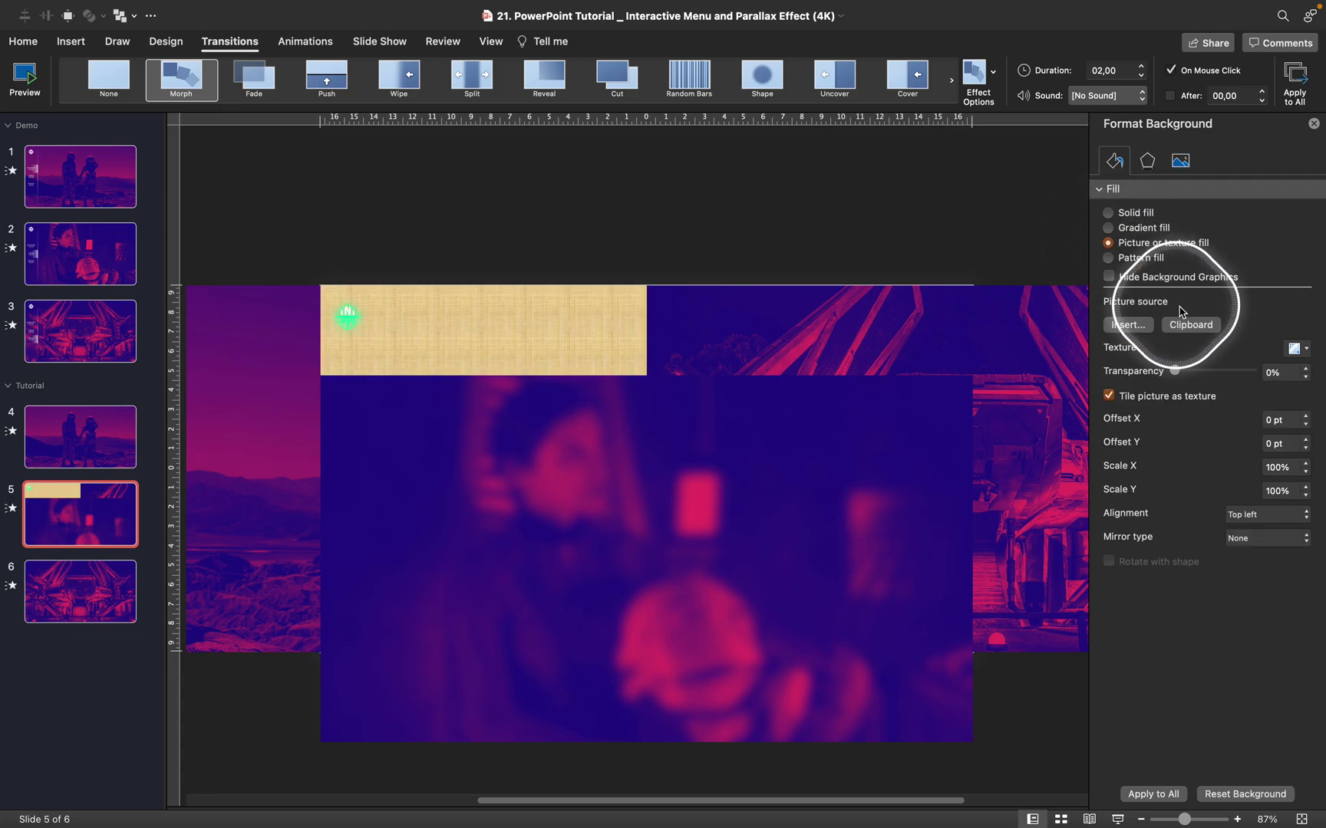
{"action": "left_click", "coordinate": [1189, 324]}
- Reset the artistic effect of the woman's picture on slide 5 and move it back to fill the slide
{"action": "left_click", "coordinate": [627, 464]}
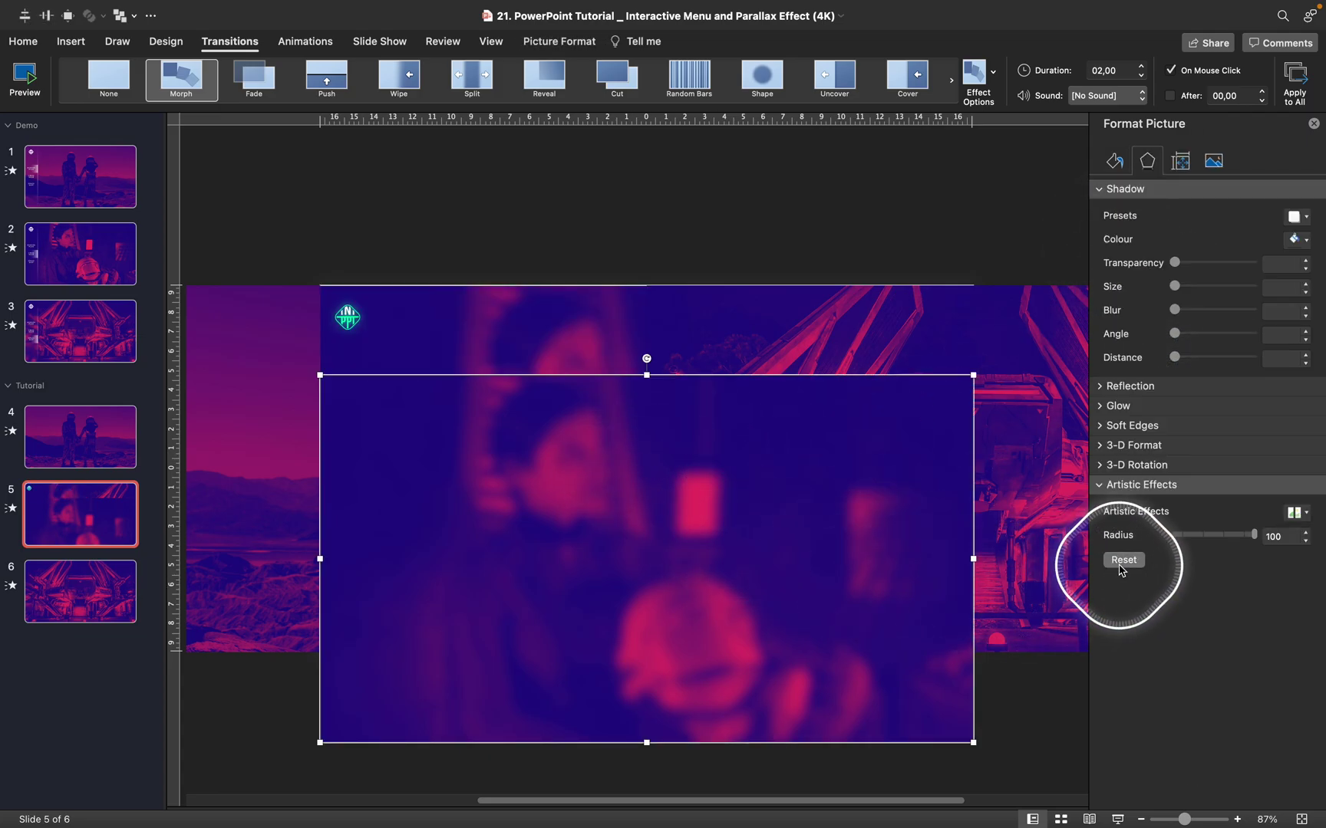
{"action": "key", "text": "super+z"}
{"action": "left_click_drag", "start_coordinate": [763, 504], "coordinate": [557, 410]}
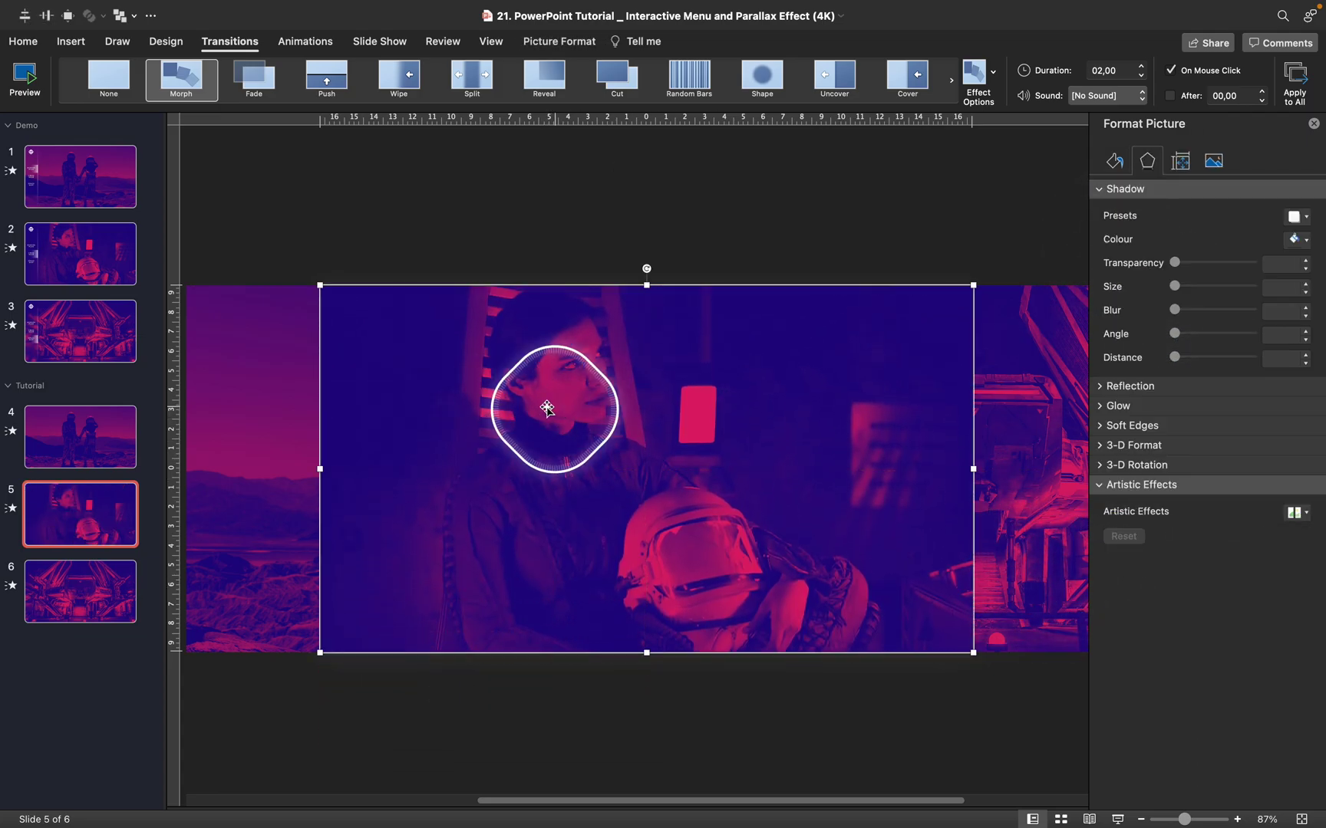
- Apply the Blur artistic effect to the spaceship picture on slide 6
{"action": "left_click", "coordinate": [66, 604]}
{"action": "left_click", "coordinate": [606, 436]}
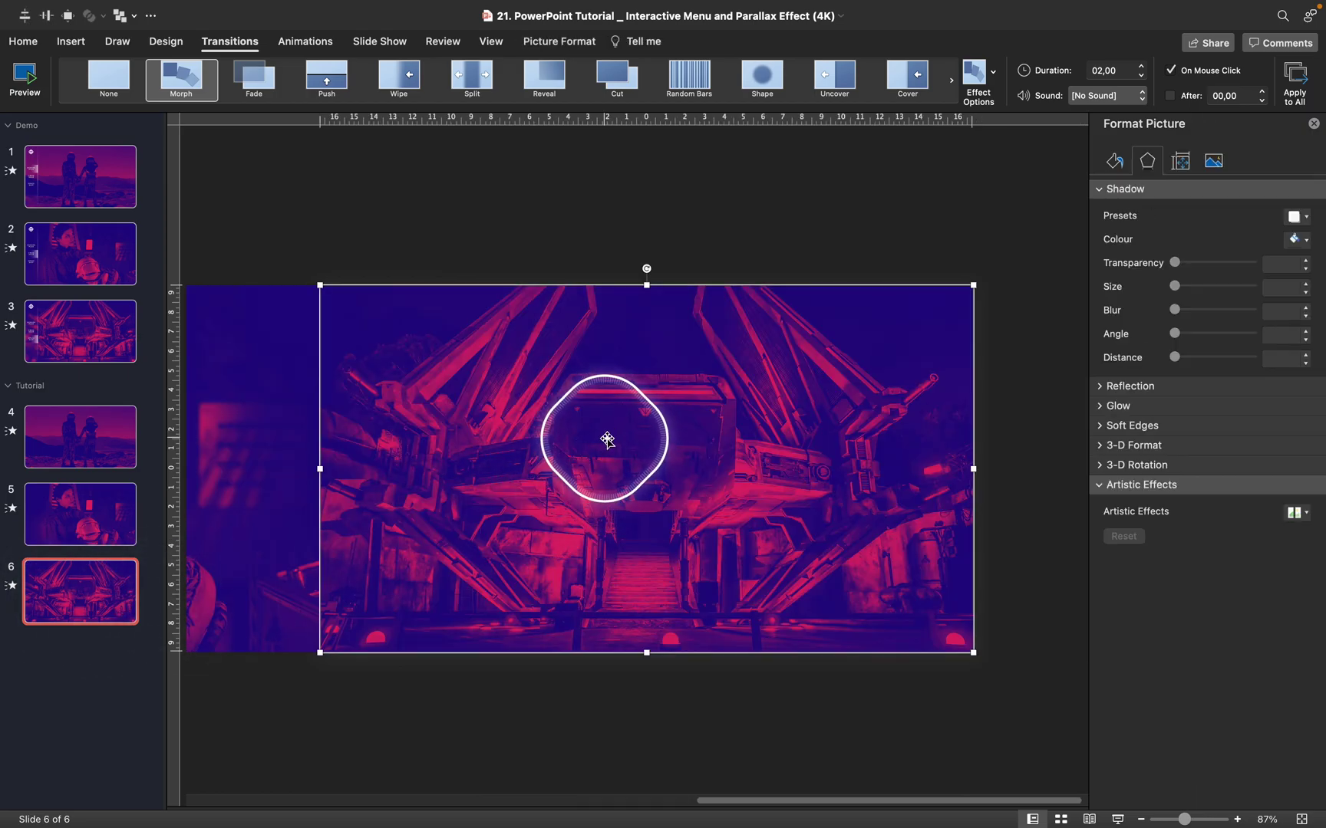
{"action": "left_click", "coordinate": [1300, 514]}
{"action": "left_click", "coordinate": [1295, 589]}
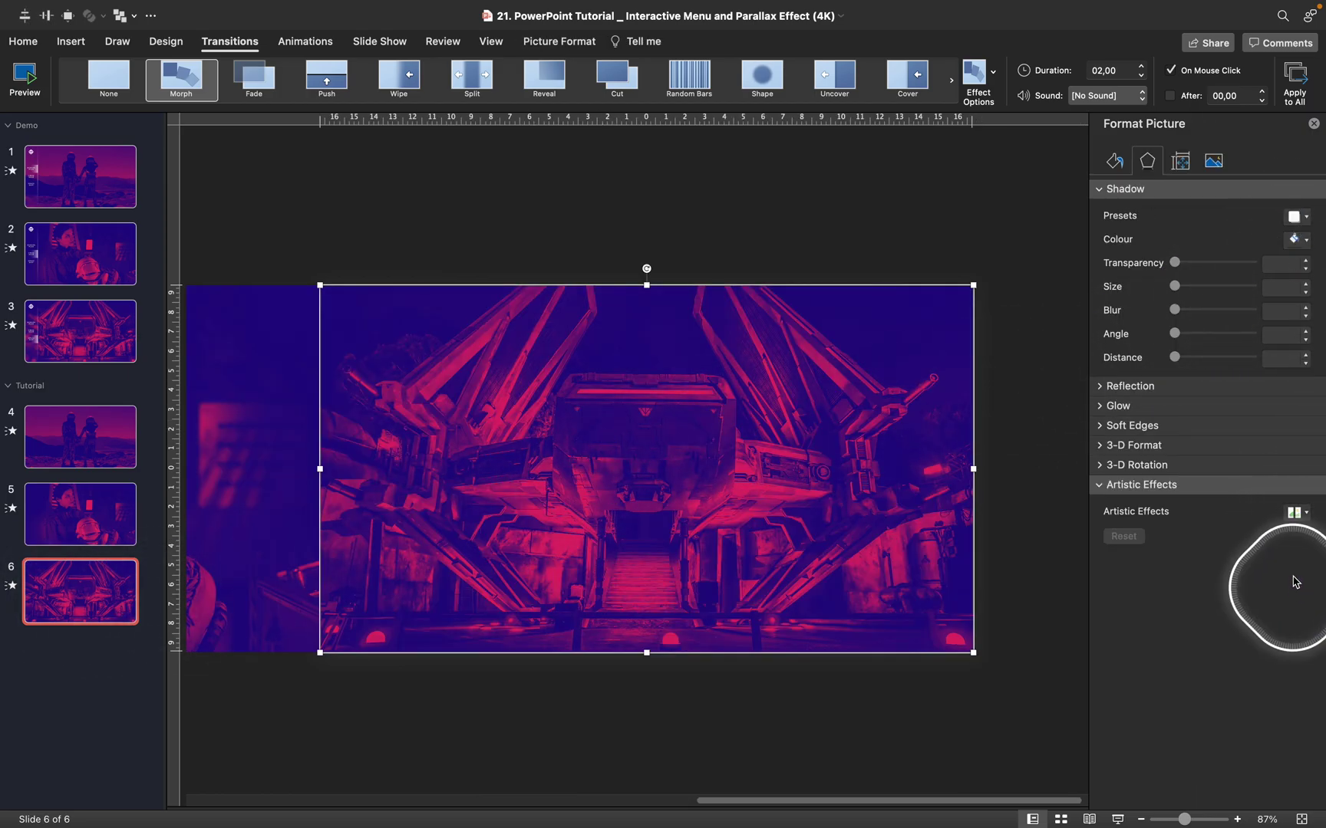
- Copy the blurred spaceship picture, move the original down and set the copy as slide 6's background picture fill
{"action": "right_click", "coordinate": [637, 349]}
{"action": "left_click", "coordinate": [677, 367]}
{"action": "left_click_drag", "start_coordinate": [682, 330], "coordinate": [693, 411]}
{"action": "left_click", "coordinate": [685, 335]}
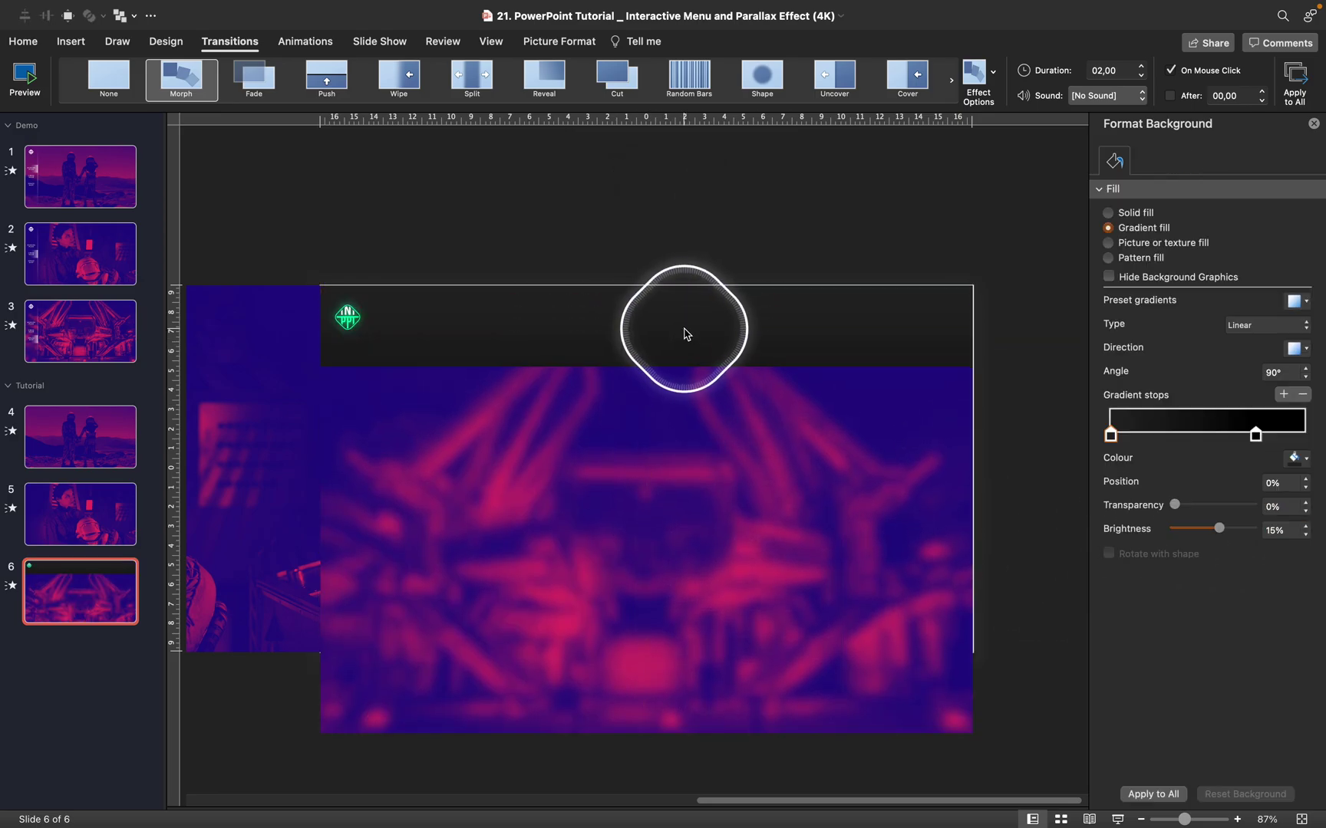
{"action": "left_click", "coordinate": [1193, 326]}
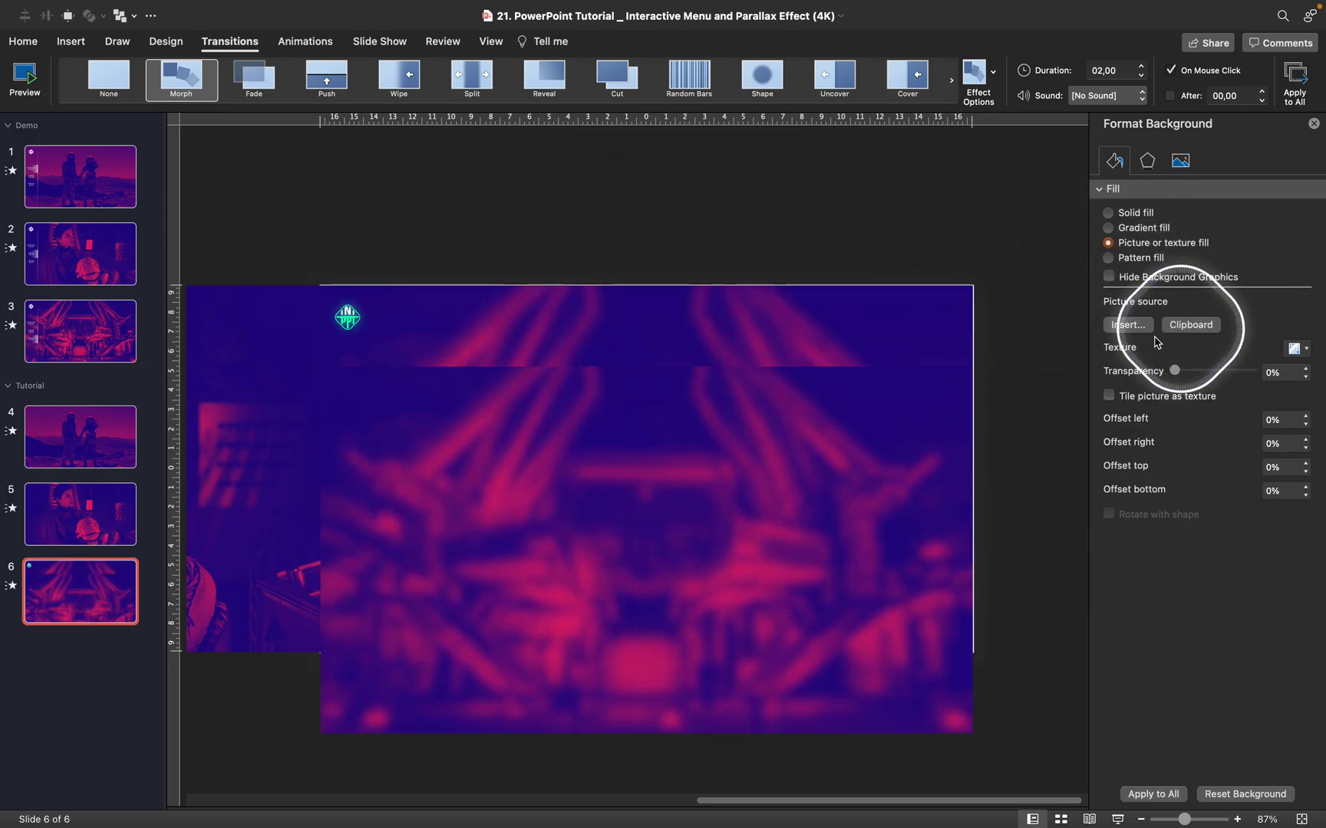
- Reset the artistic effect of the spaceship picture on slide 6 and move it back to cover the slide
{"action": "left_click", "coordinate": [837, 414]}
{"action": "left_click", "coordinate": [1122, 560]}
{"action": "left_click_drag", "start_coordinate": [750, 484], "coordinate": [739, 400]}
- Show the guides on slide 4 and draw a full-height rectangle, 3,94 cm wide and 19,05 cm high, from the slide's left edge to the vertical guide
{"action": "left_click", "coordinate": [89, 443]}
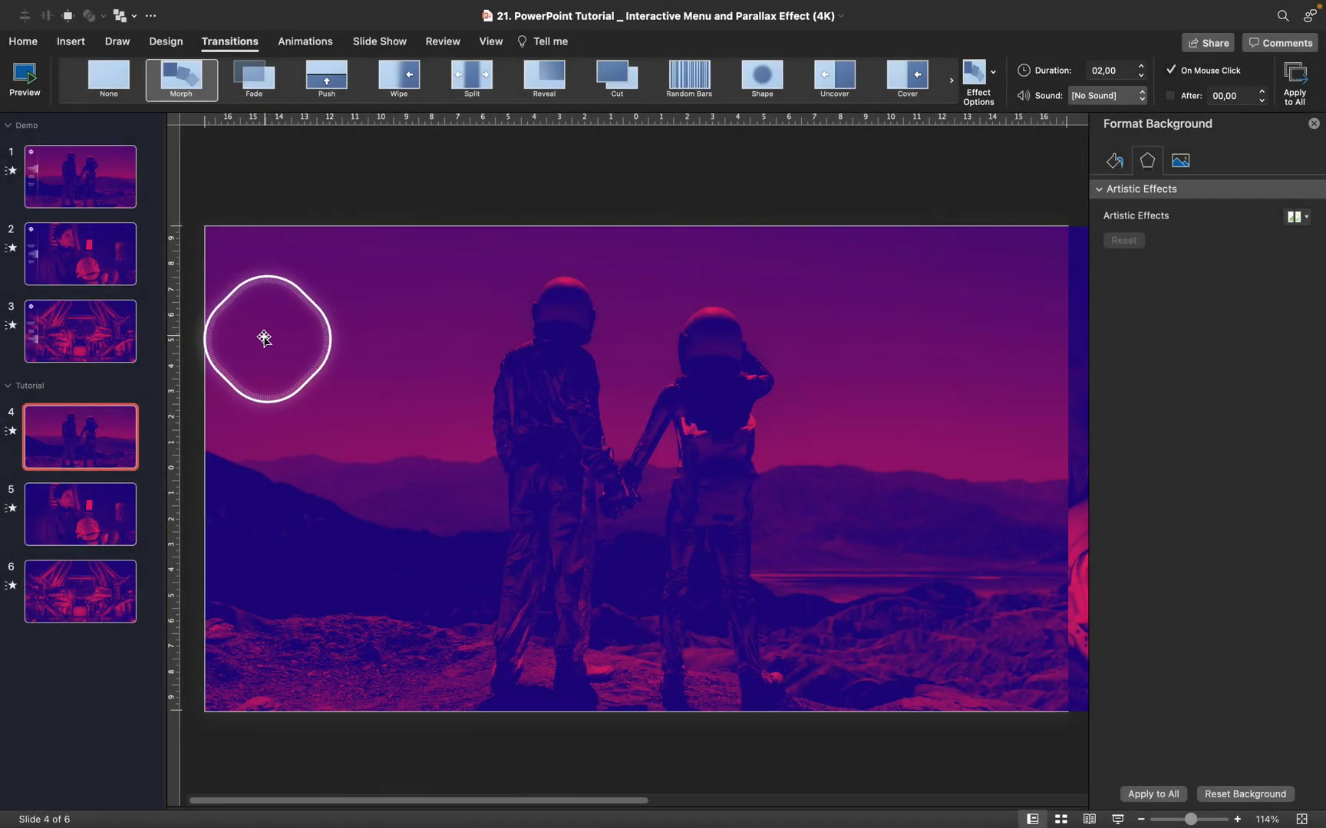
{"action": "left_click", "coordinate": [491, 42]}
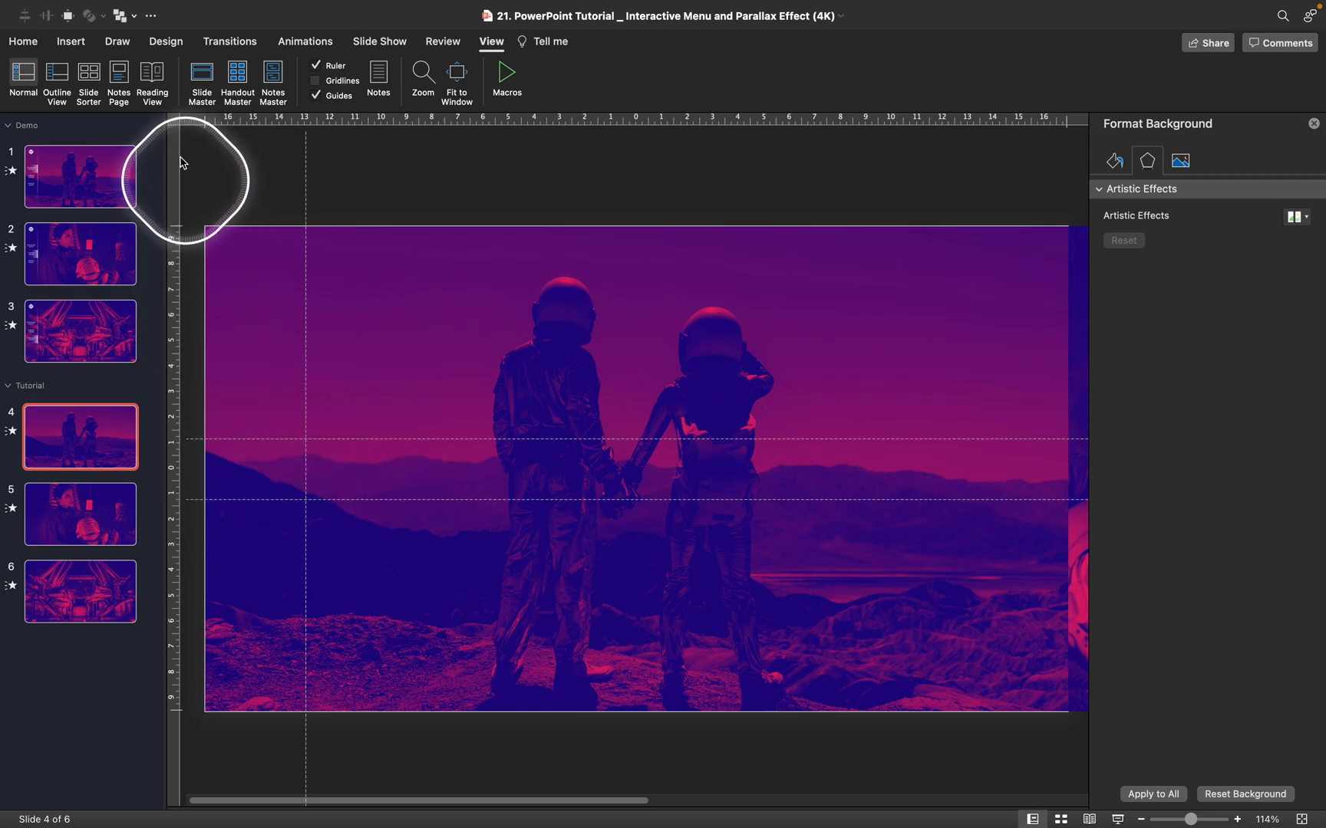
{"action": "left_click", "coordinate": [73, 43]}
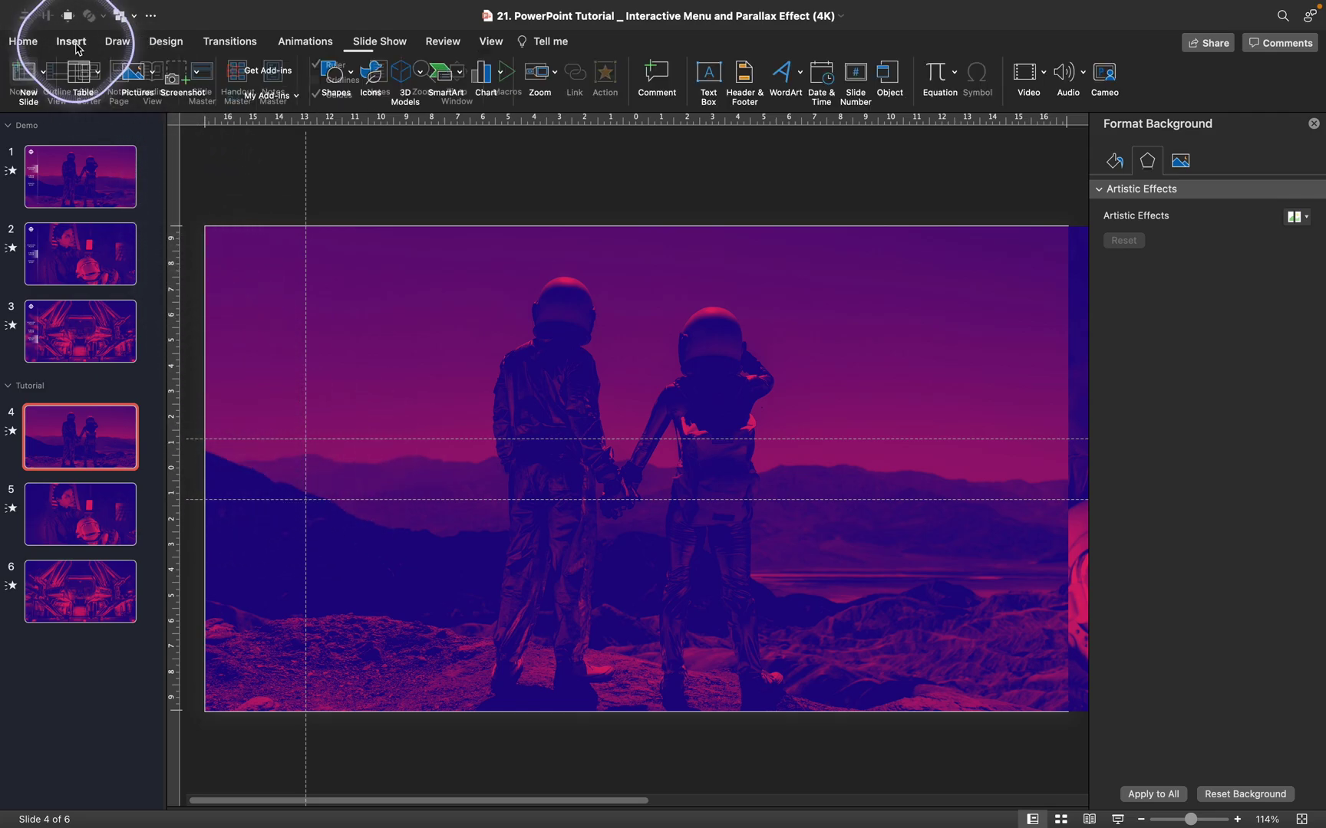
{"action": "left_click", "coordinate": [335, 77]}
{"action": "left_click", "coordinate": [410, 124]}
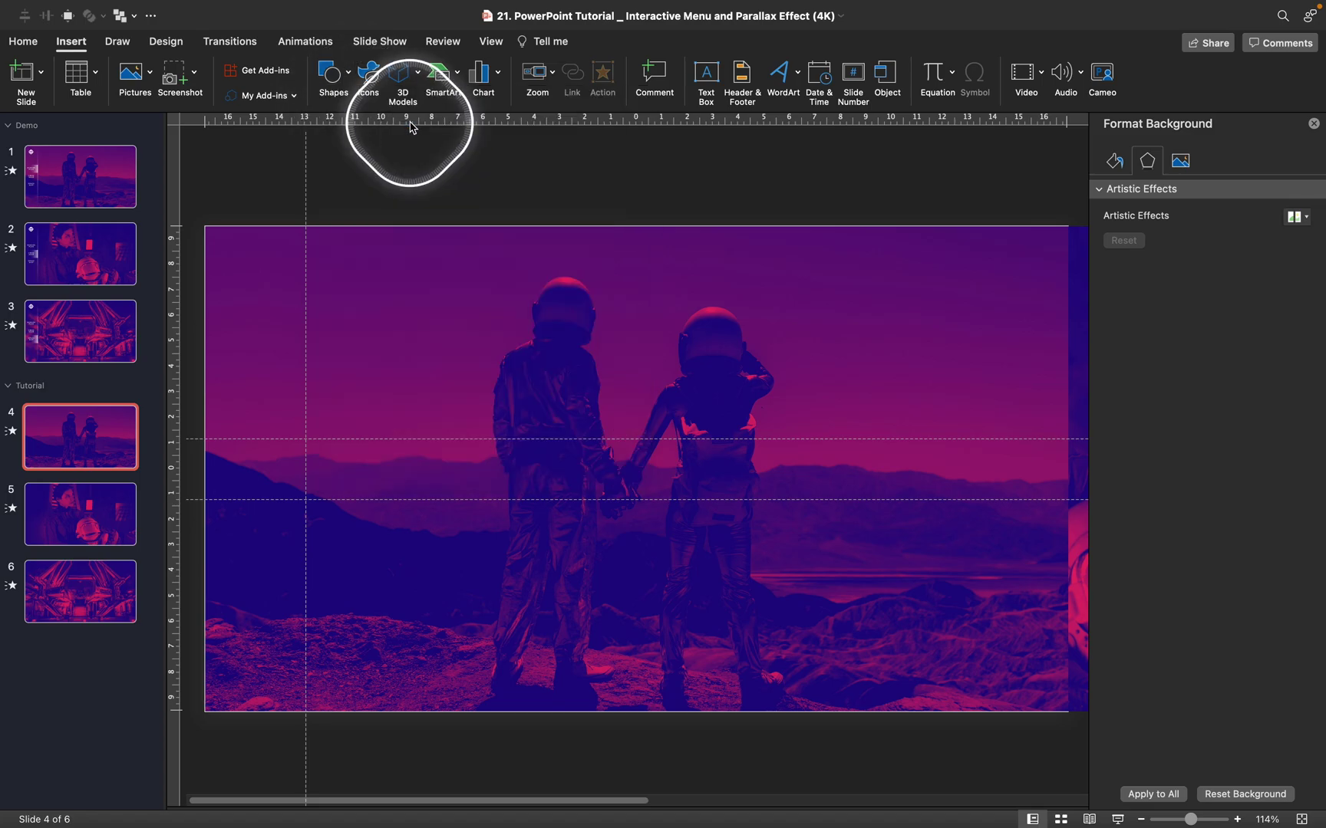
{"action": "left_click_drag", "start_coordinate": [204, 225], "coordinate": [298, 416]}
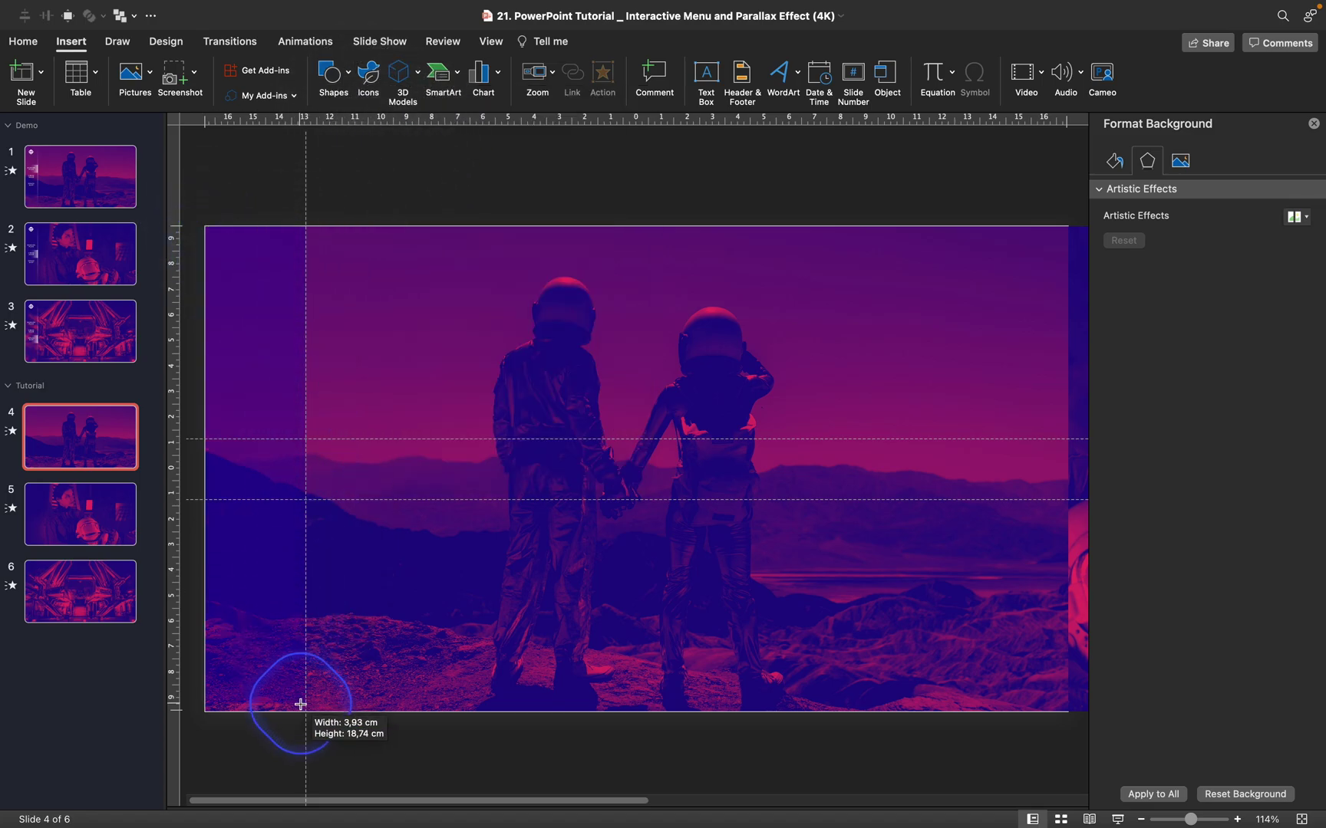
{"action": "left_click_drag", "start_coordinate": [304, 712], "coordinate": [305, 712]}
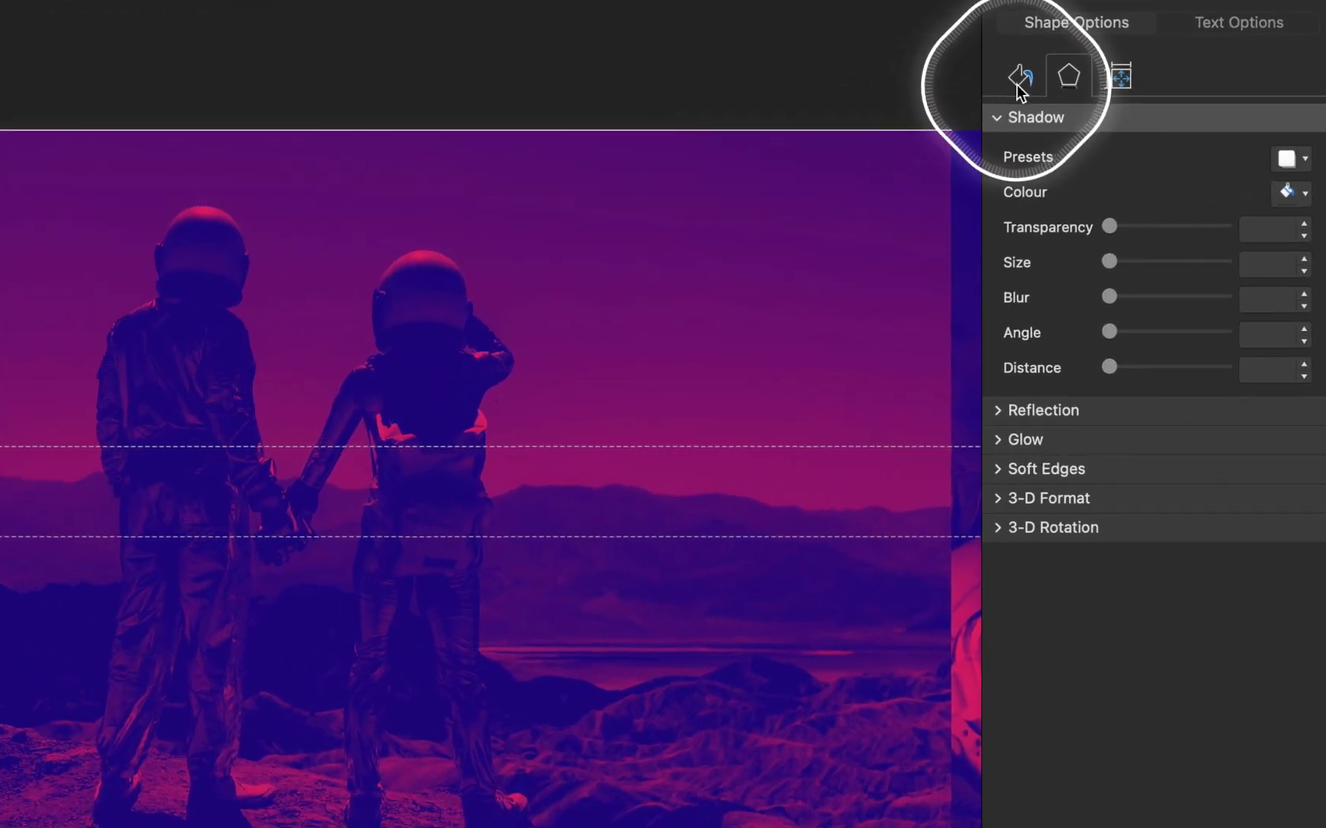
- Fill the sidebar rectangle on slide 4 with the slide background fill
{"action": "left_click", "coordinate": [1112, 187]}
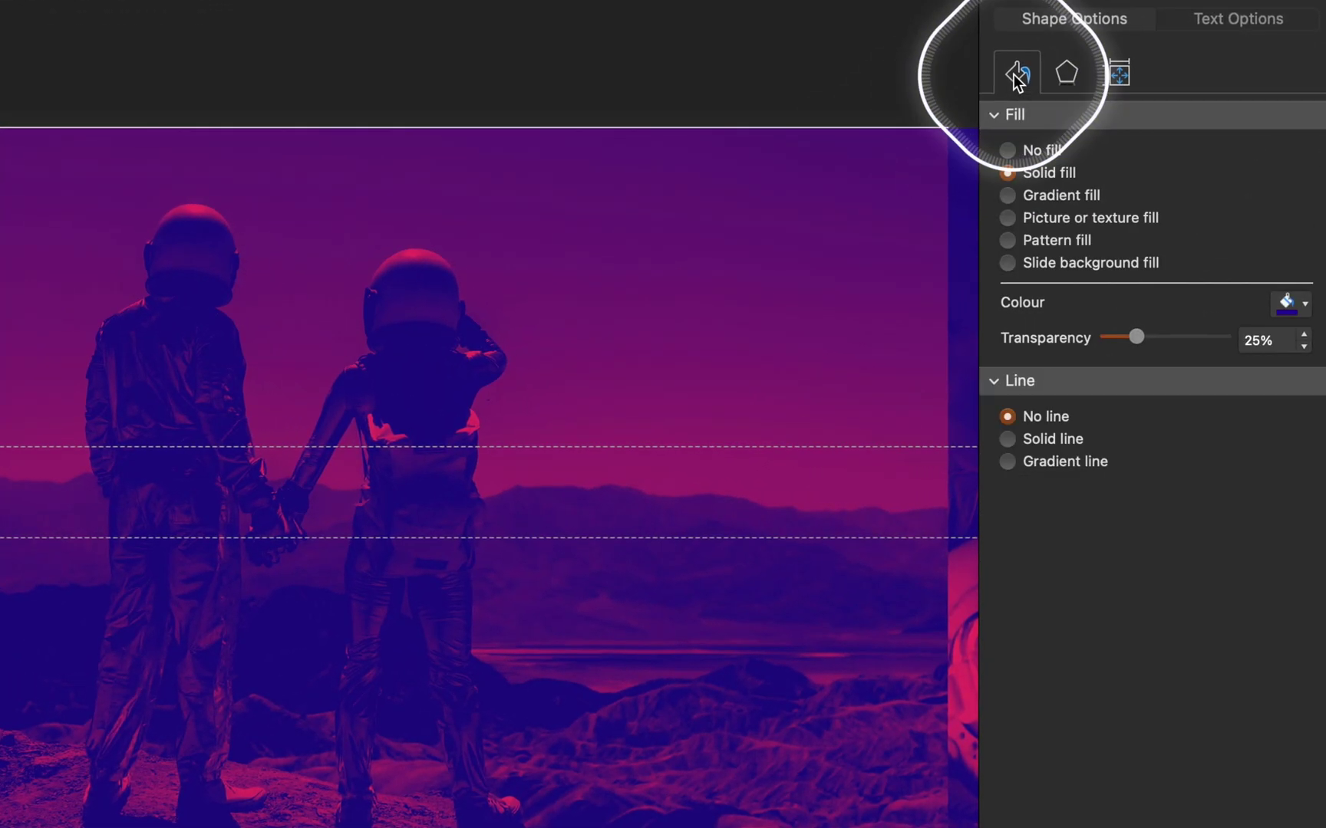
{"action": "left_click", "coordinate": [1007, 262]}
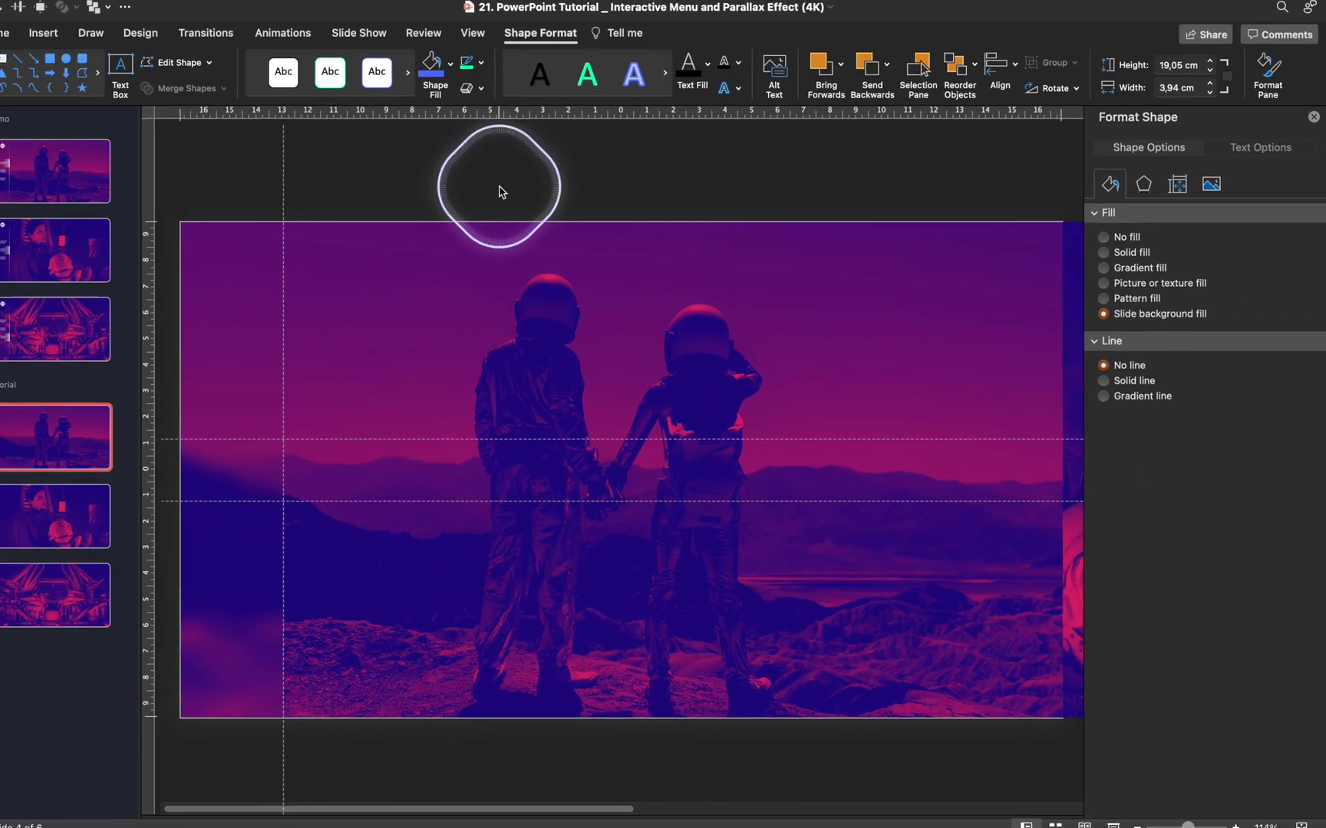
{"action": "left_click", "coordinate": [192, 104]}
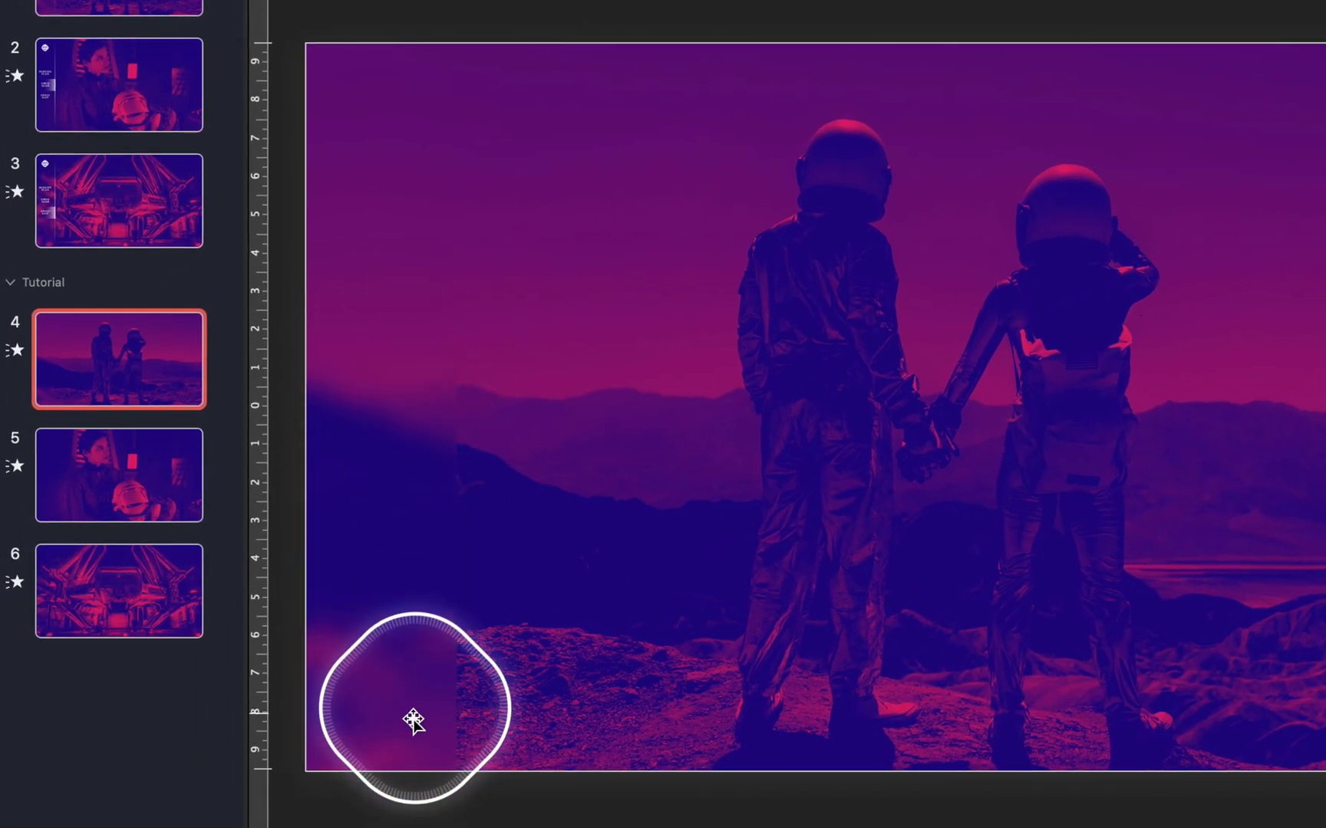
- Show the guides again and copy the white logo from slide 1 onto slide 4
{"action": "key", "text": "ctrl+alt+super+g"}
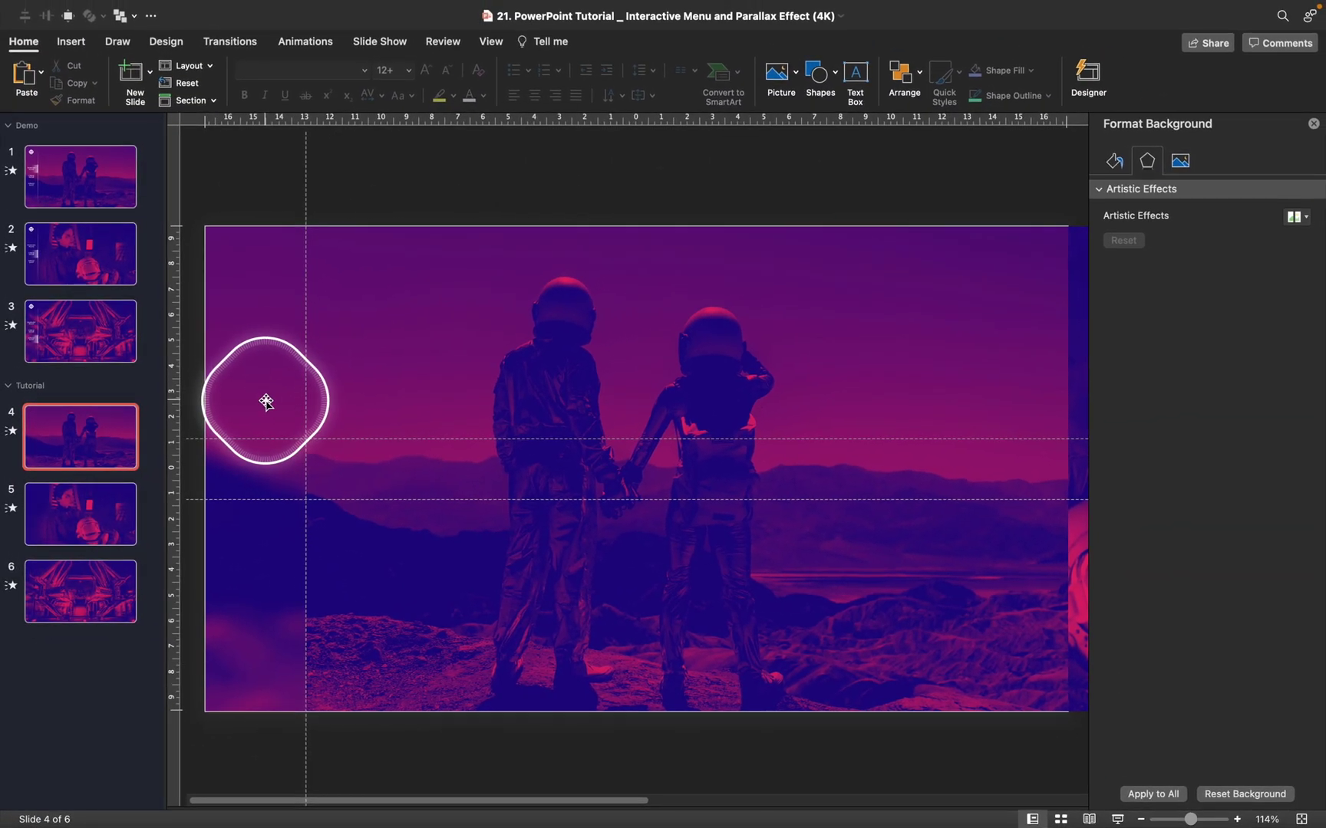
{"action": "left_click", "coordinate": [83, 183]}
{"action": "left_click", "coordinate": [256, 277]}
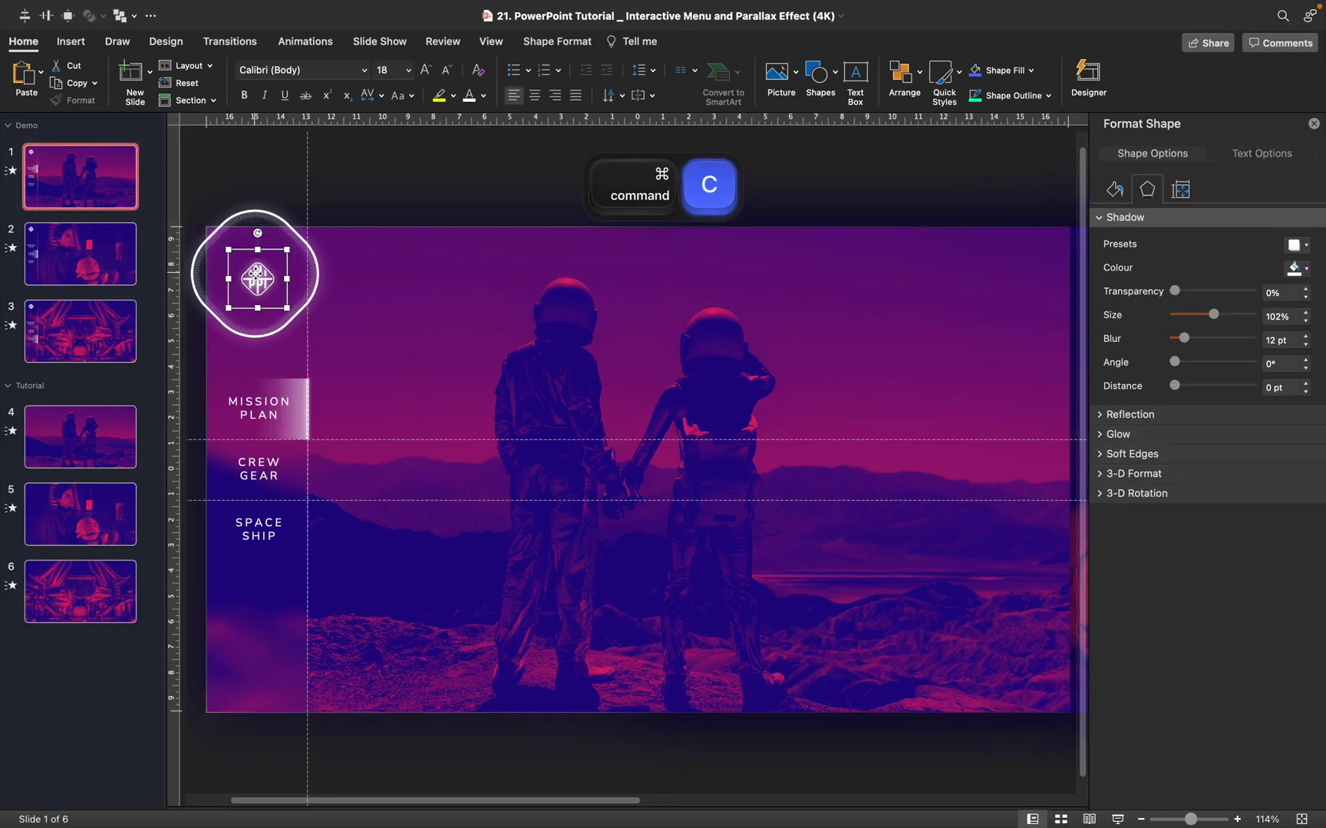
{"action": "left_click", "coordinate": [81, 429]}
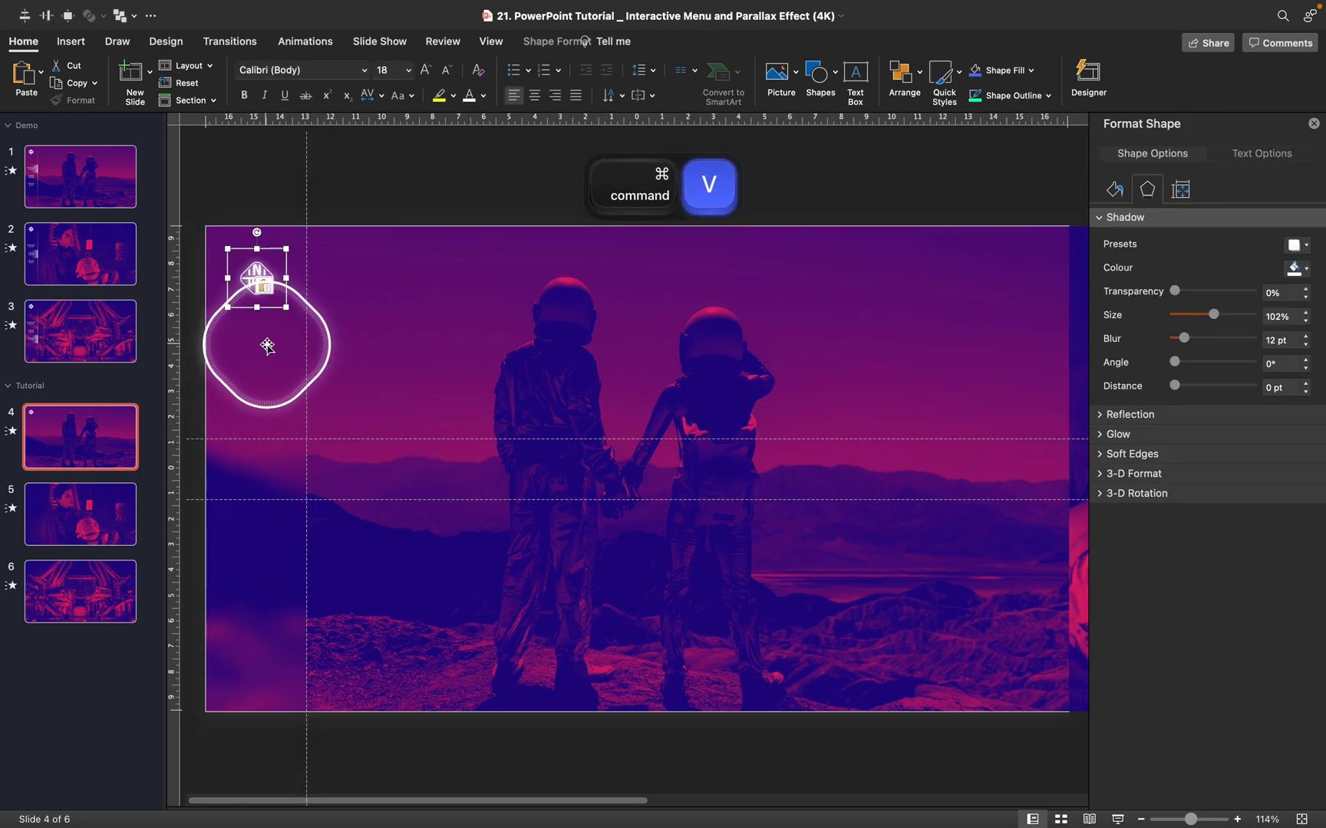
- Centre the logo horizontally on the sidebar rectangle and hide the guides
{"action": "left_click", "coordinate": [279, 238], "text": "shift"}
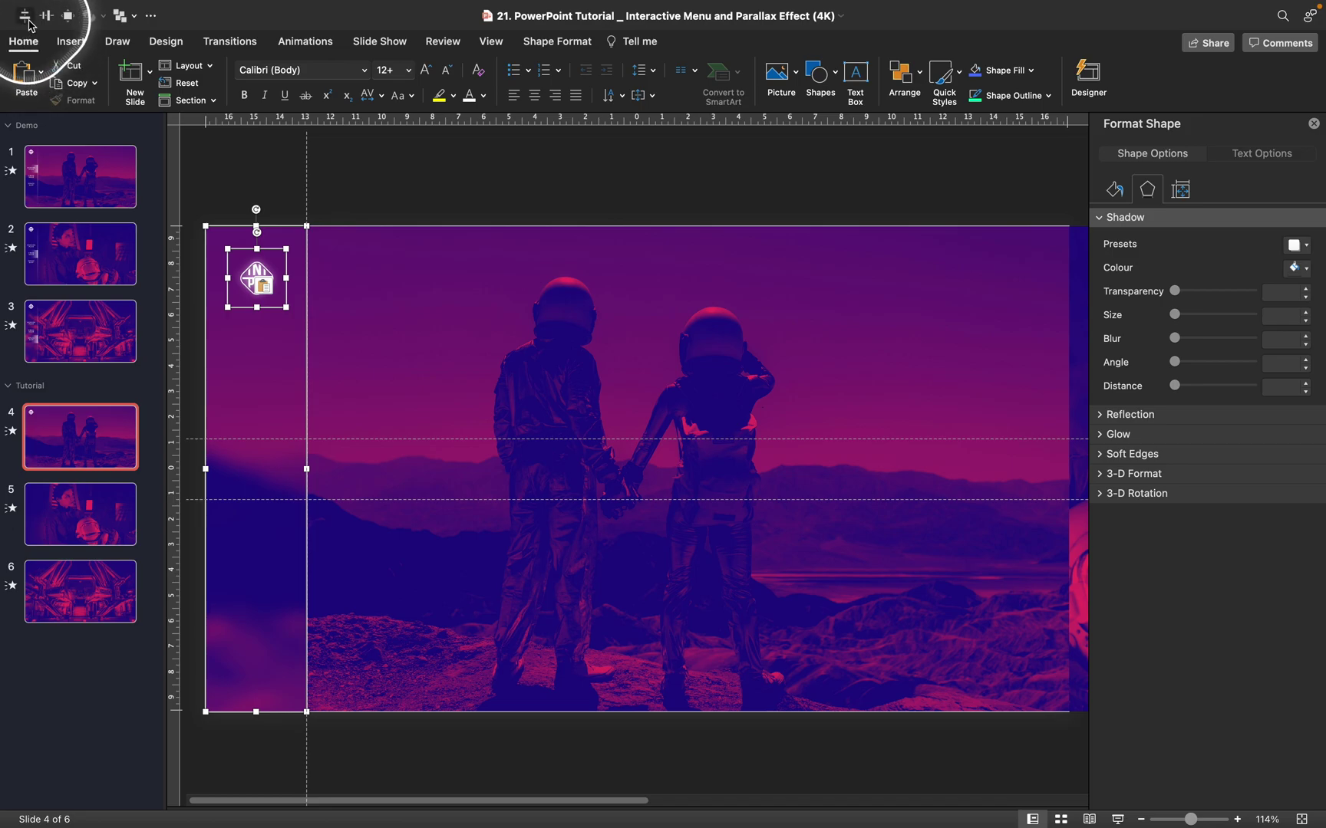
{"action": "left_click", "coordinate": [336, 211]}
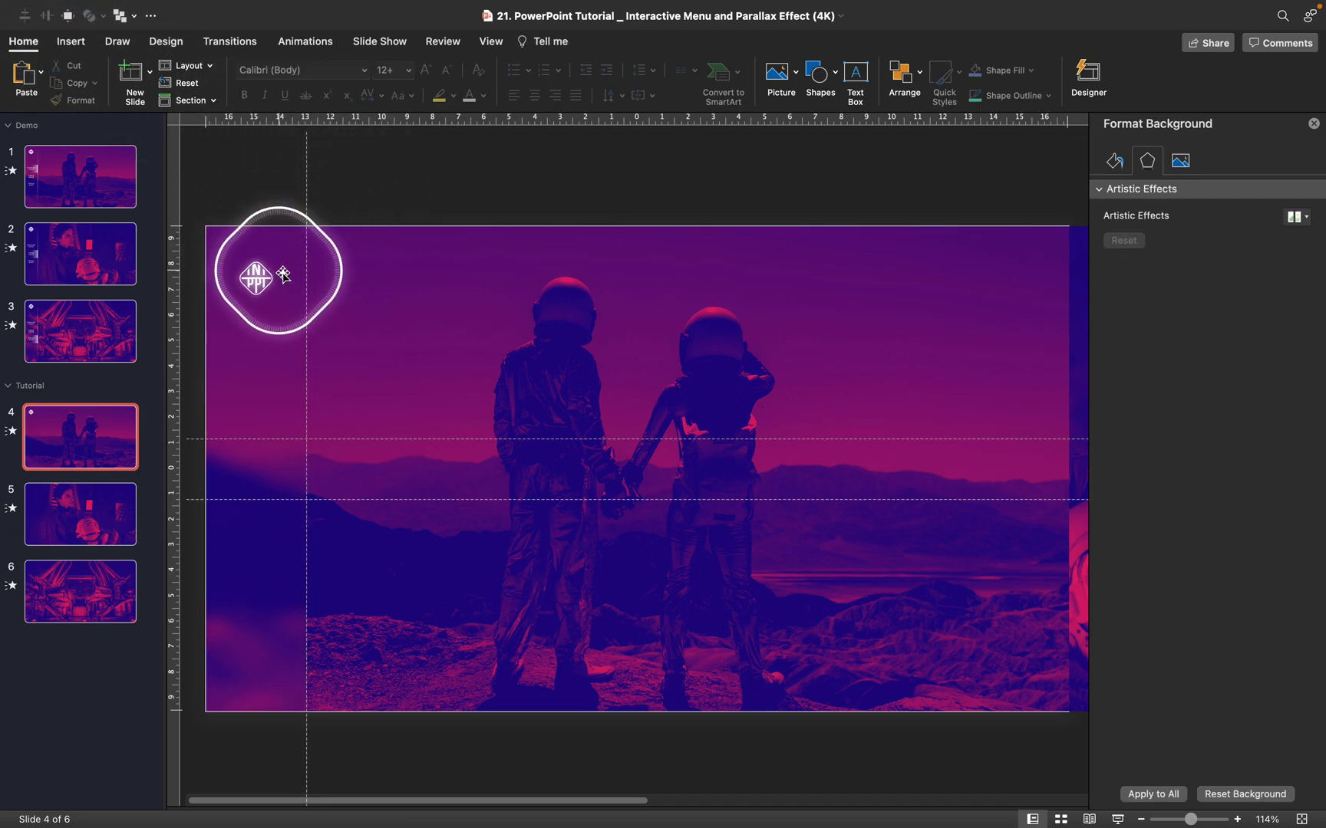
{"action": "key", "text": "ctrl+alt+super+g"}
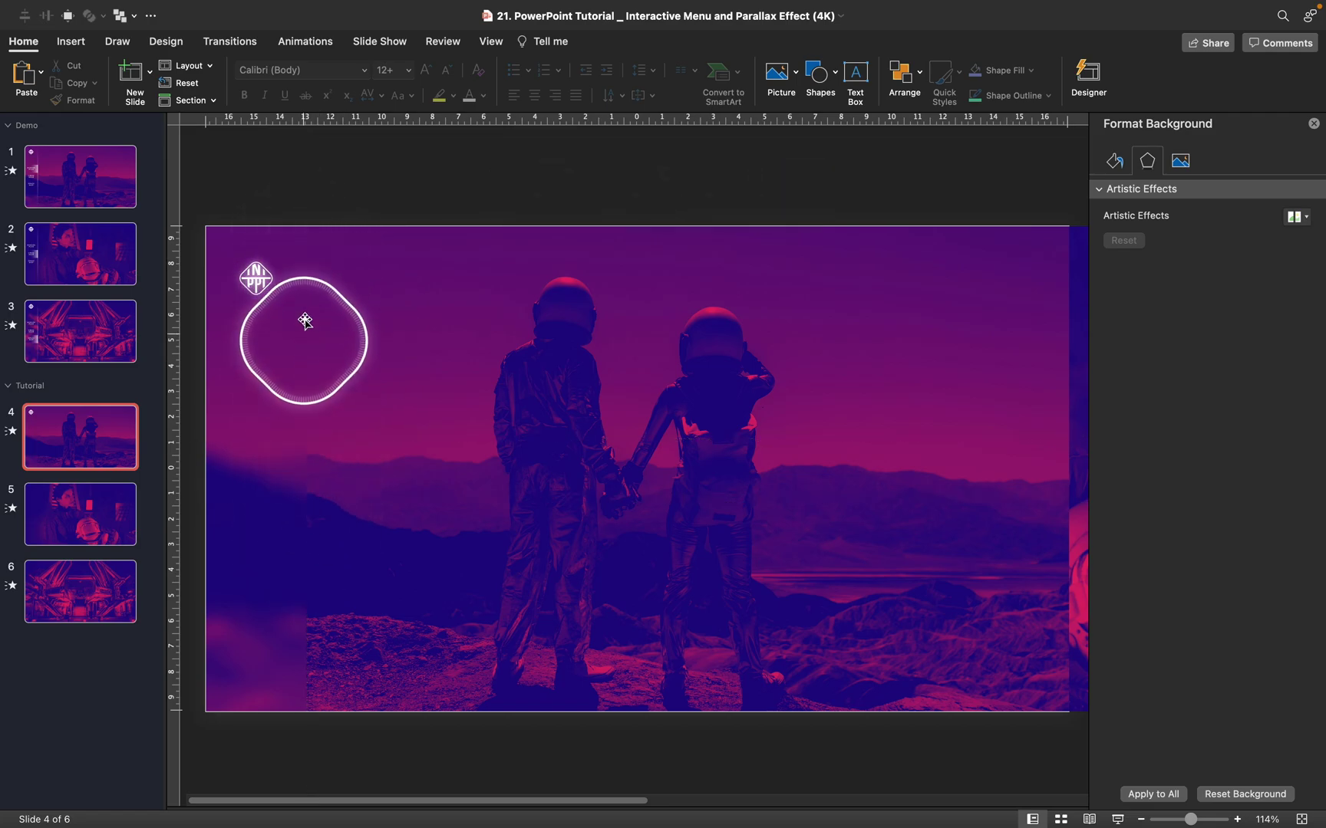
- Draw a vertical straight line about 19,05 cm long over the full height of slide 4, just right of the sidebar
{"action": "left_click", "coordinate": [70, 42]}
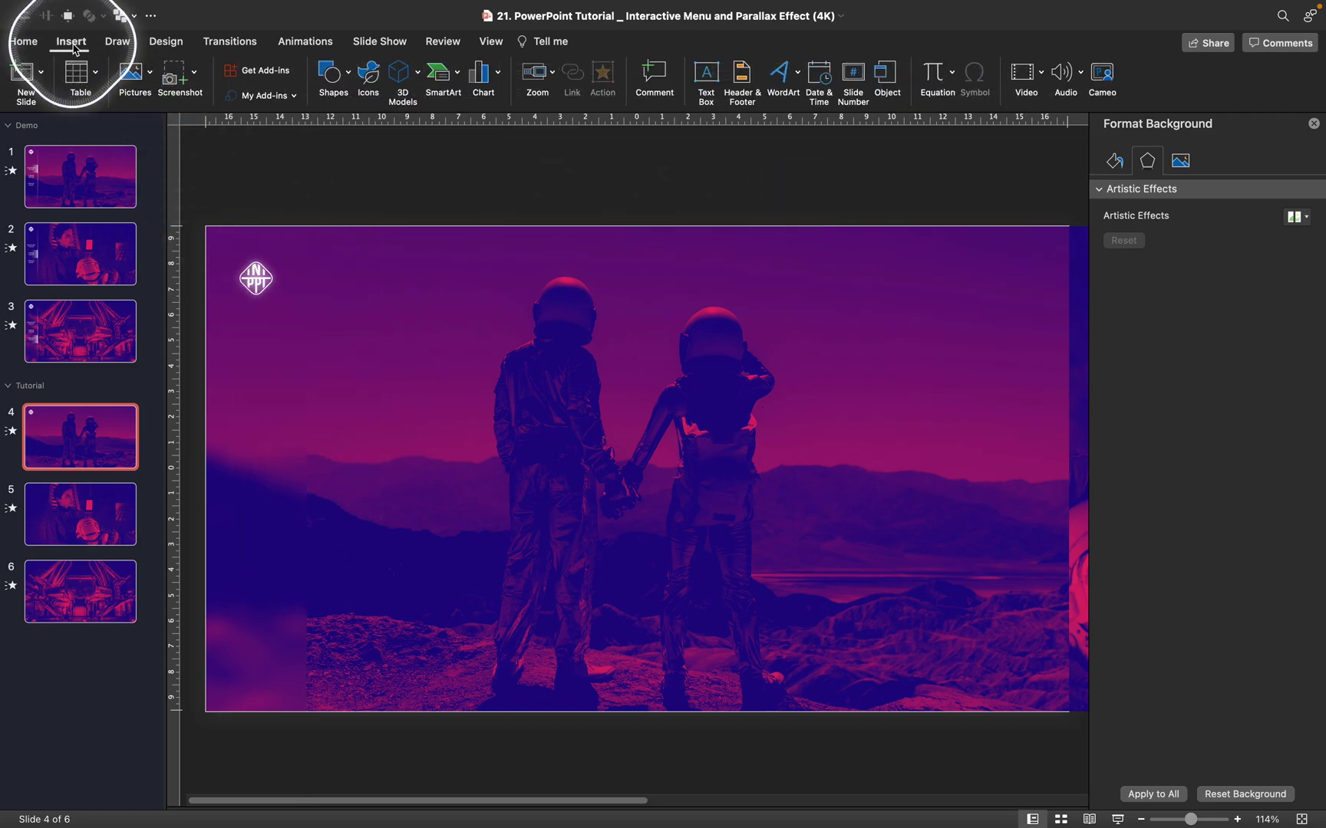
{"action": "left_click", "coordinate": [344, 75]}
{"action": "left_click", "coordinate": [330, 197]}
{"action": "left_click_drag", "start_coordinate": [378, 235], "coordinate": [378, 235]}
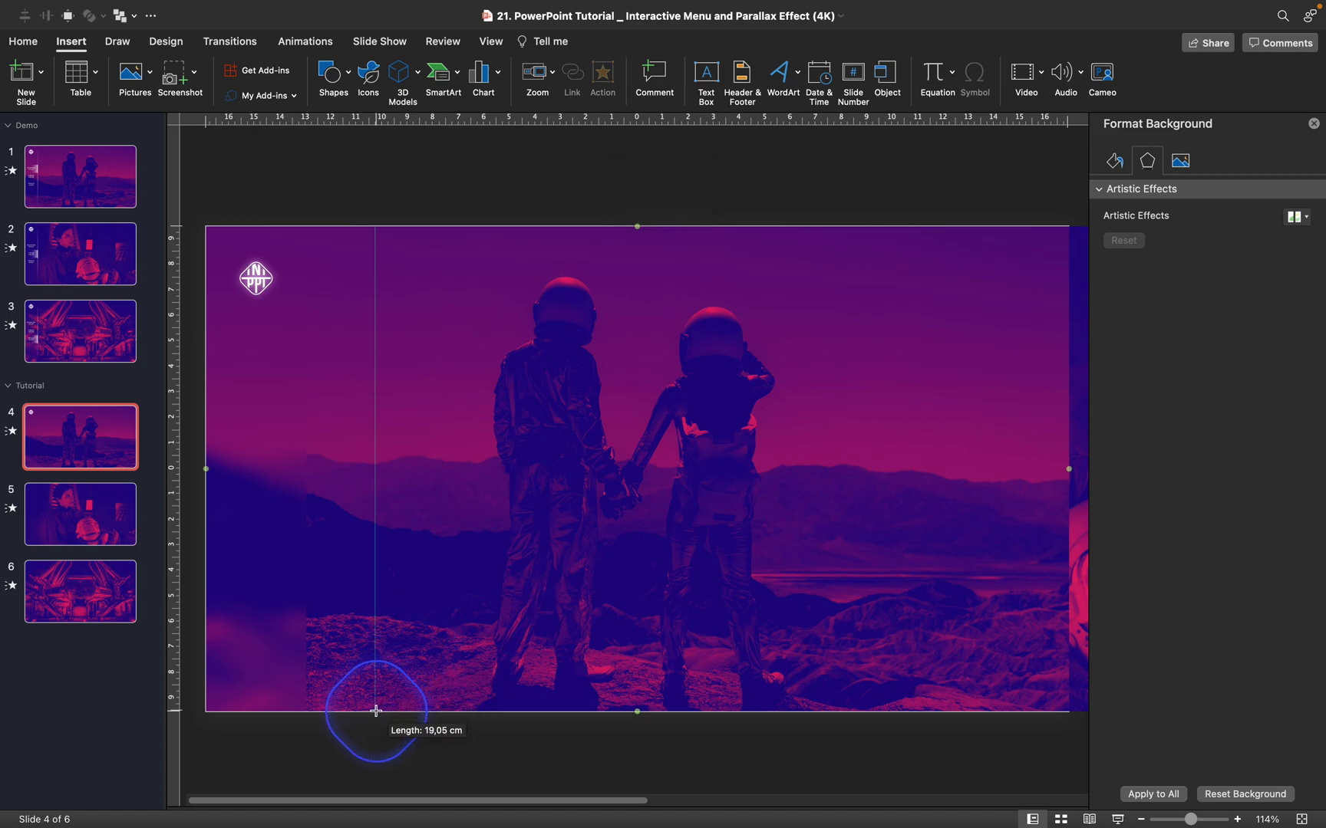
- Place the vertical line on the sidebar's right edge and apply the formatting of slide 1's sidebar line to it
{"action": "left_click_drag", "start_coordinate": [375, 712], "coordinate": [375, 712]}
{"action": "left_click_drag", "start_coordinate": [375, 395], "coordinate": [265, 394]}
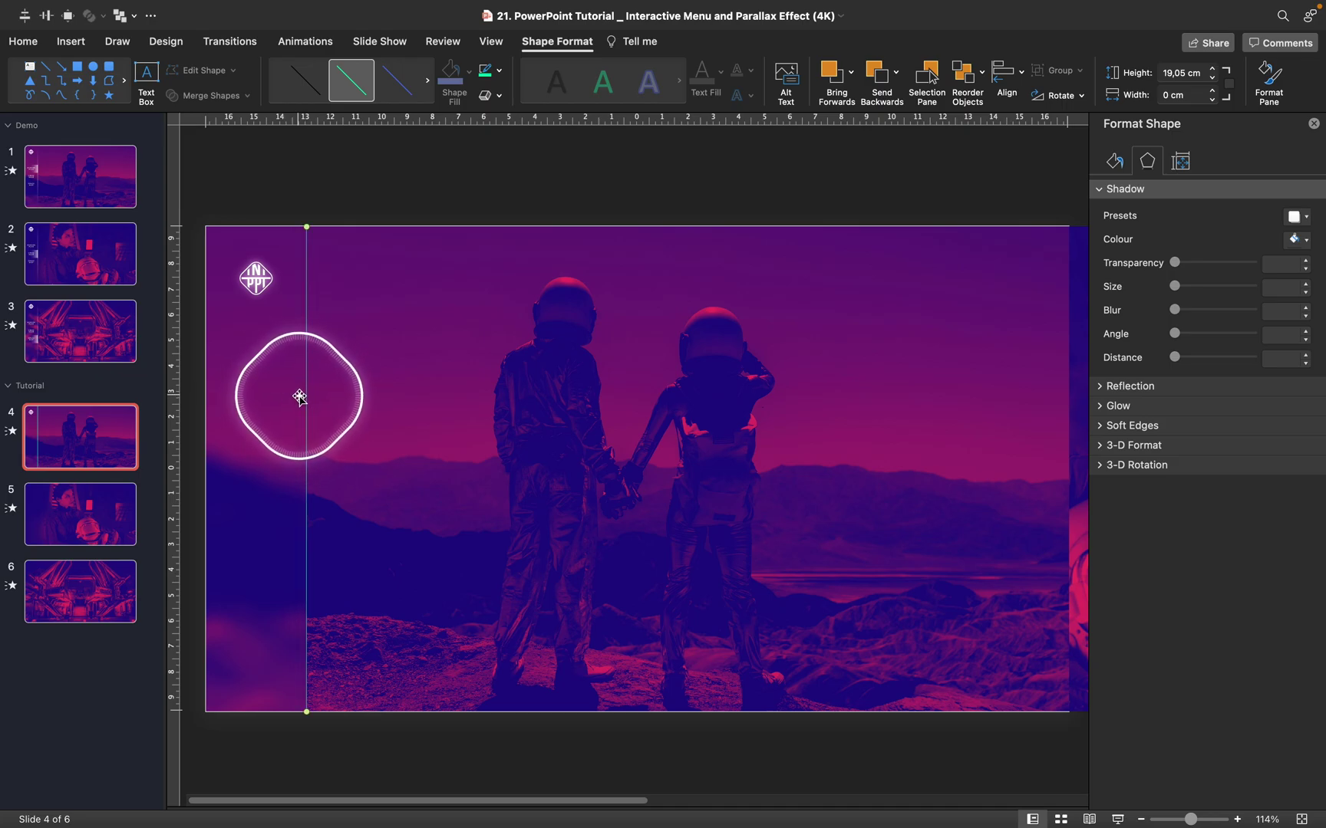
{"action": "left_click", "coordinate": [80, 179]}
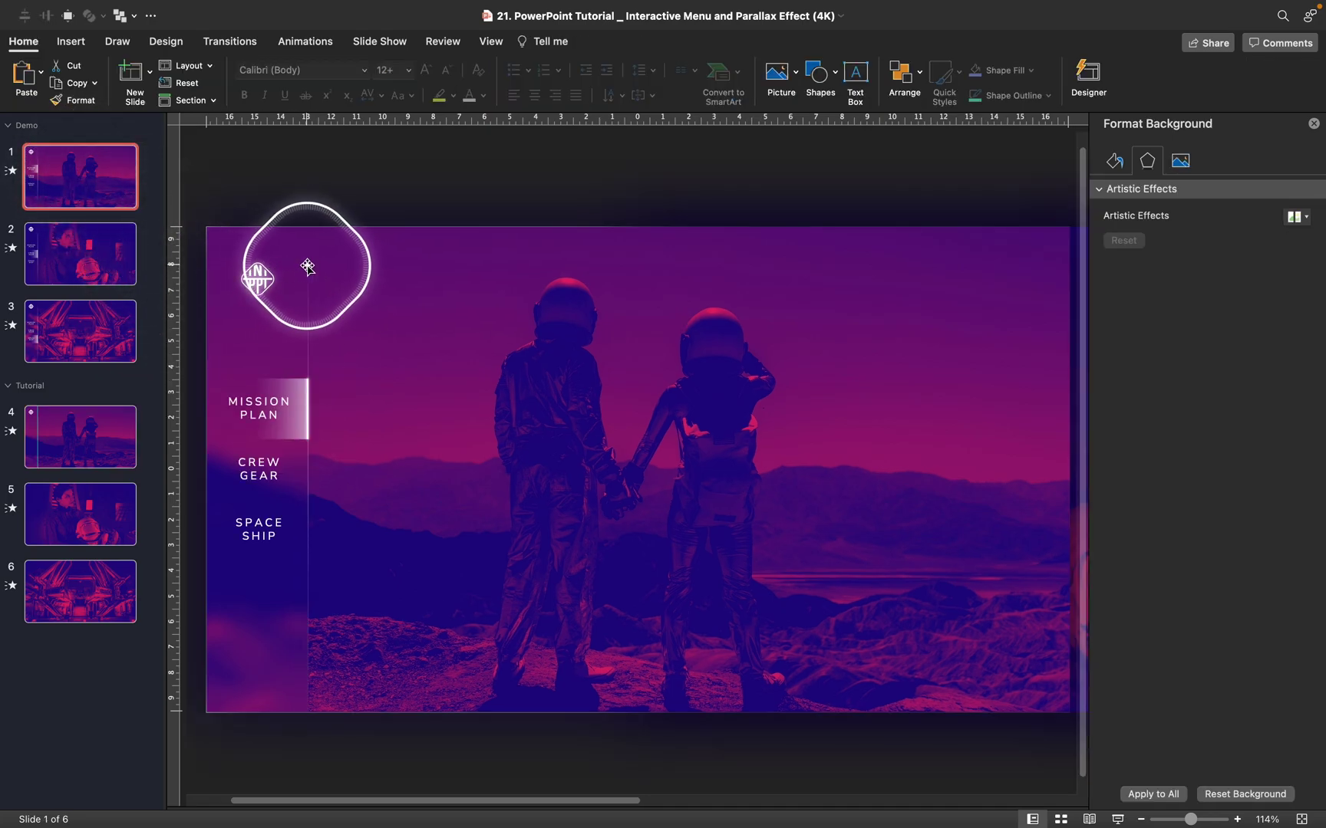
{"action": "left_click", "coordinate": [311, 263]}
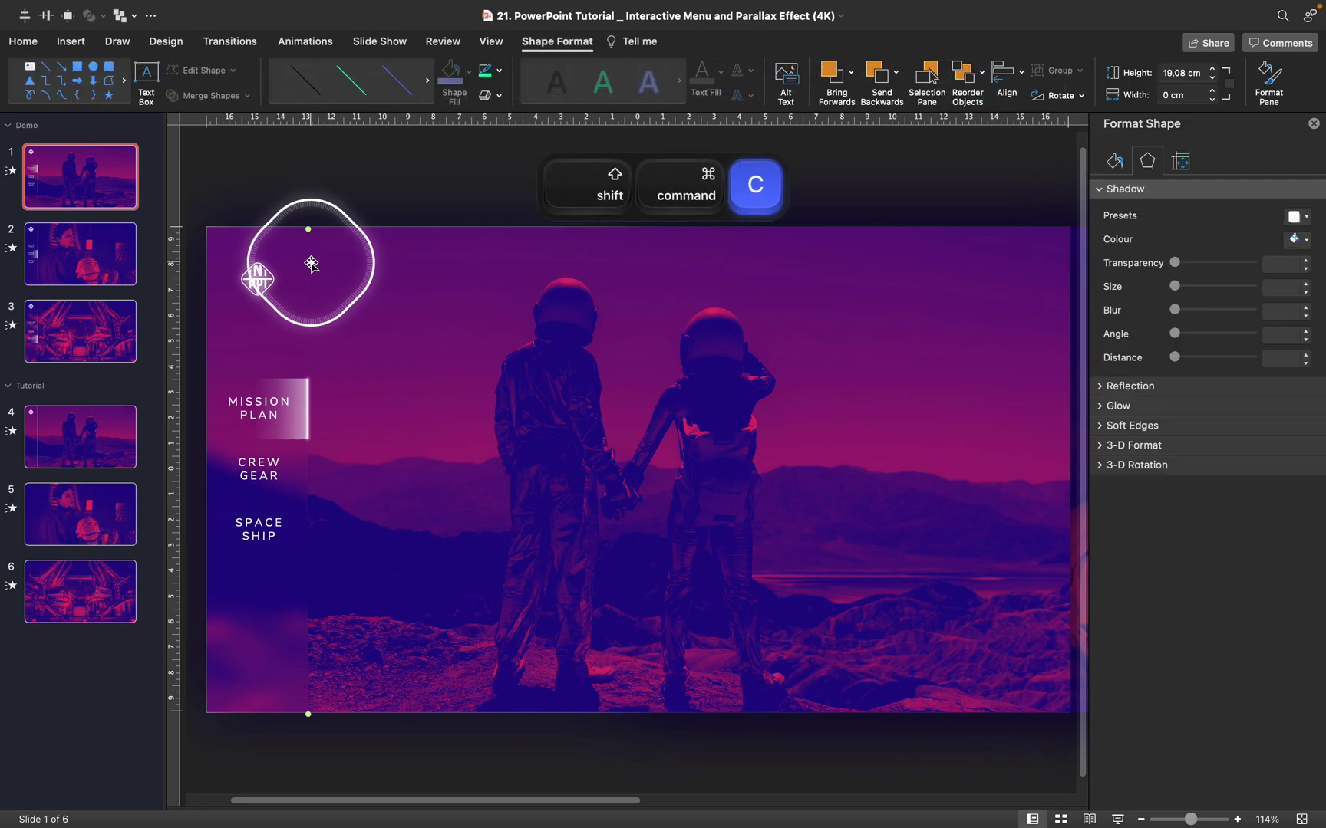
{"action": "left_click", "coordinate": [77, 449]}
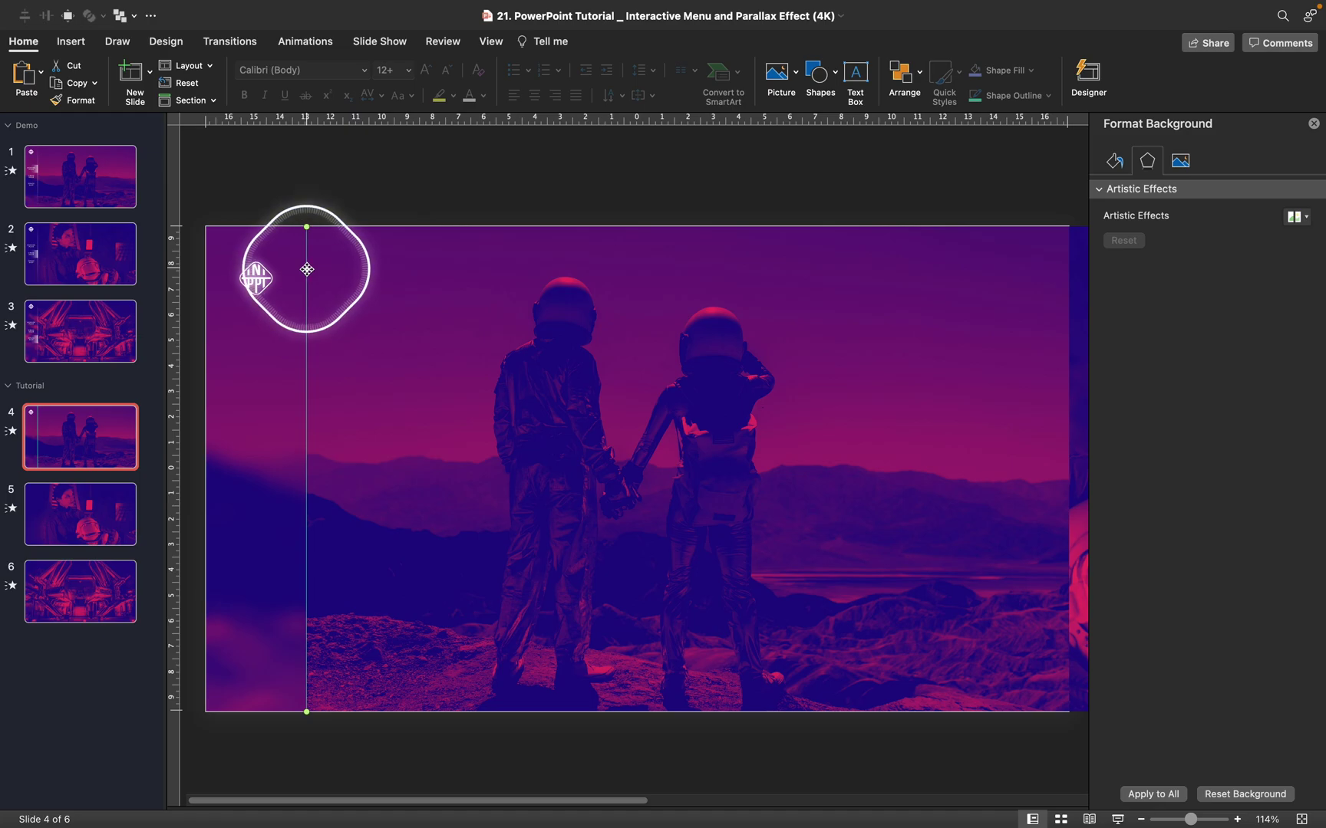
{"action": "key", "text": "shift+super+v"}
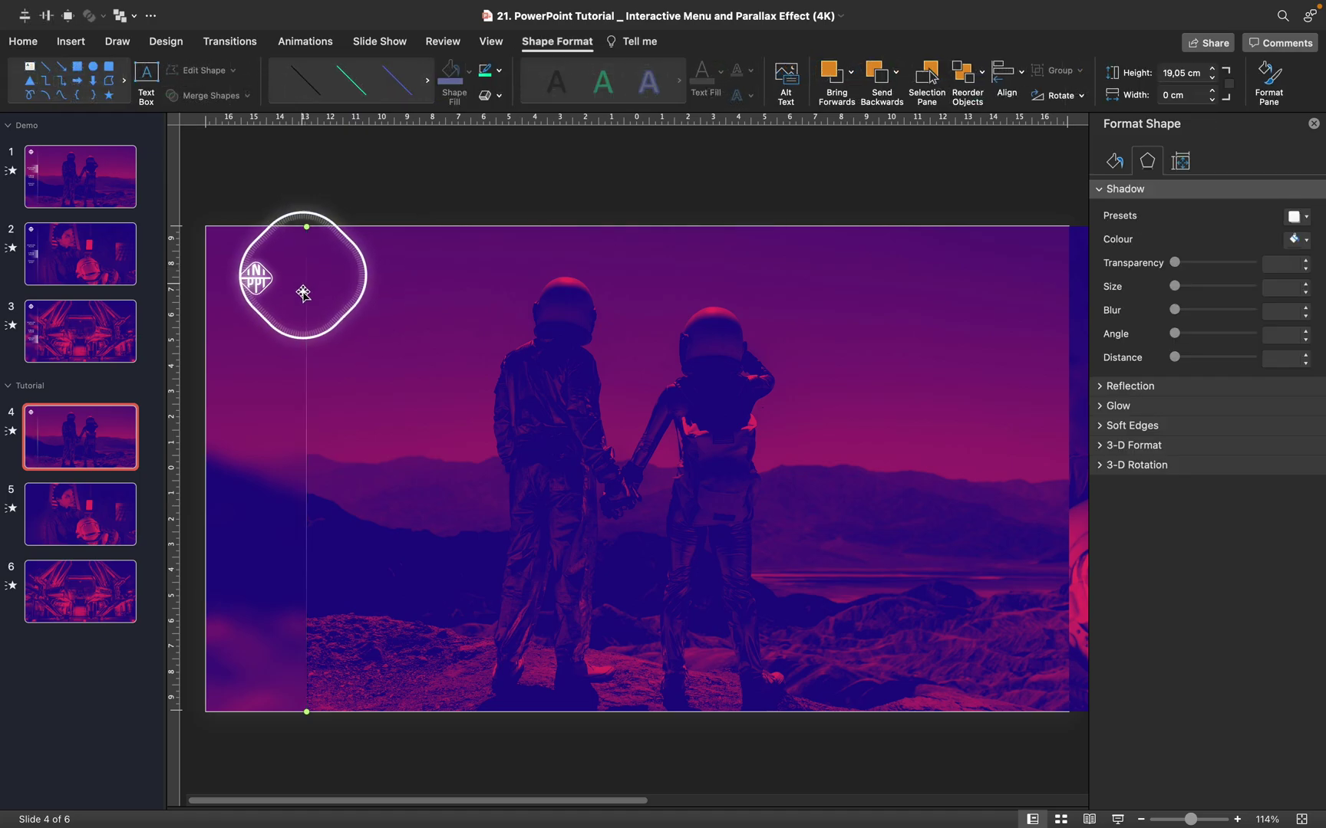
- Examine the gradient line settings of the sidebar line, going through its four gradient stops
{"action": "left_click", "coordinate": [1108, 164]}
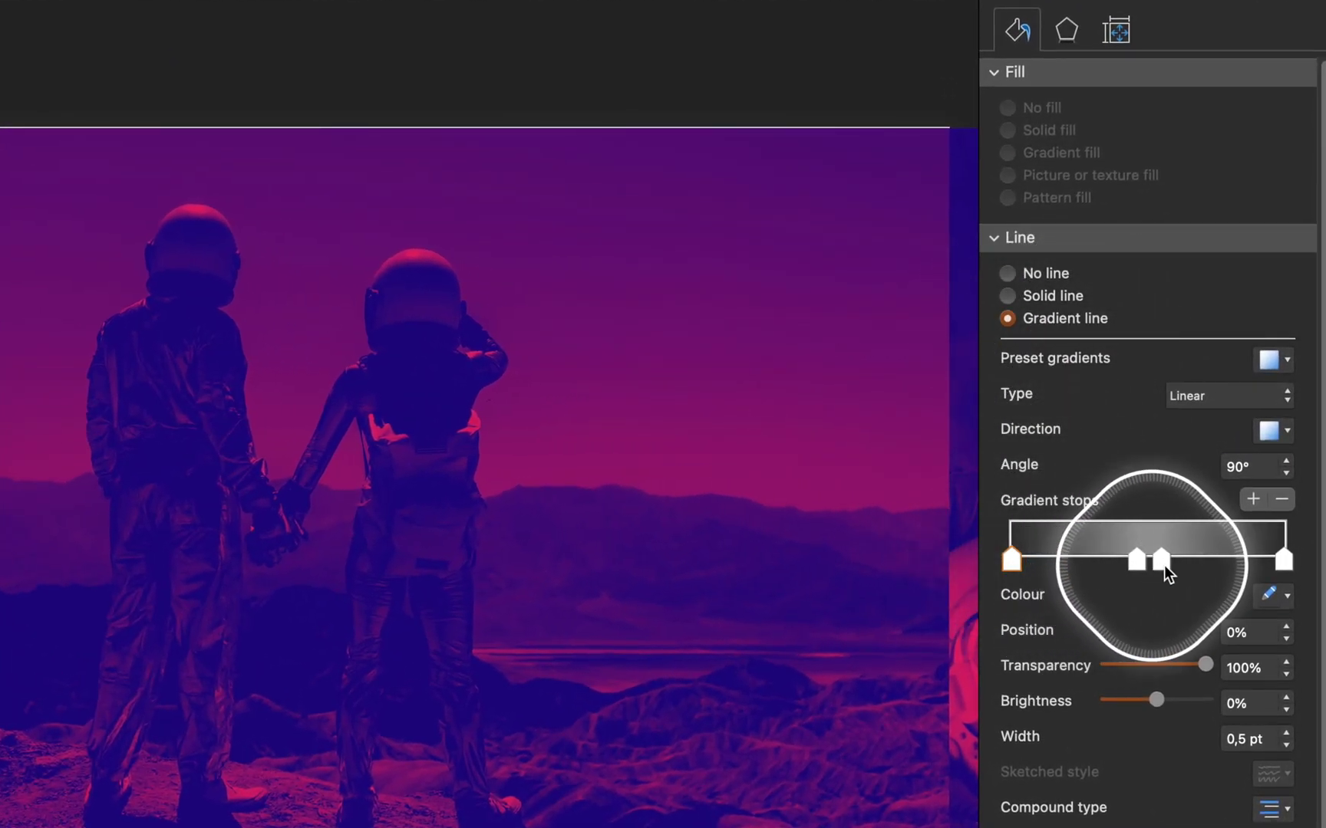
{"action": "left_click", "coordinate": [1137, 560]}
{"action": "left_click", "coordinate": [1161, 560]}
{"action": "left_click", "coordinate": [1284, 560]}
{"action": "left_click", "coordinate": [1136, 560]}
{"action": "left_click", "coordinate": [1012, 560]}
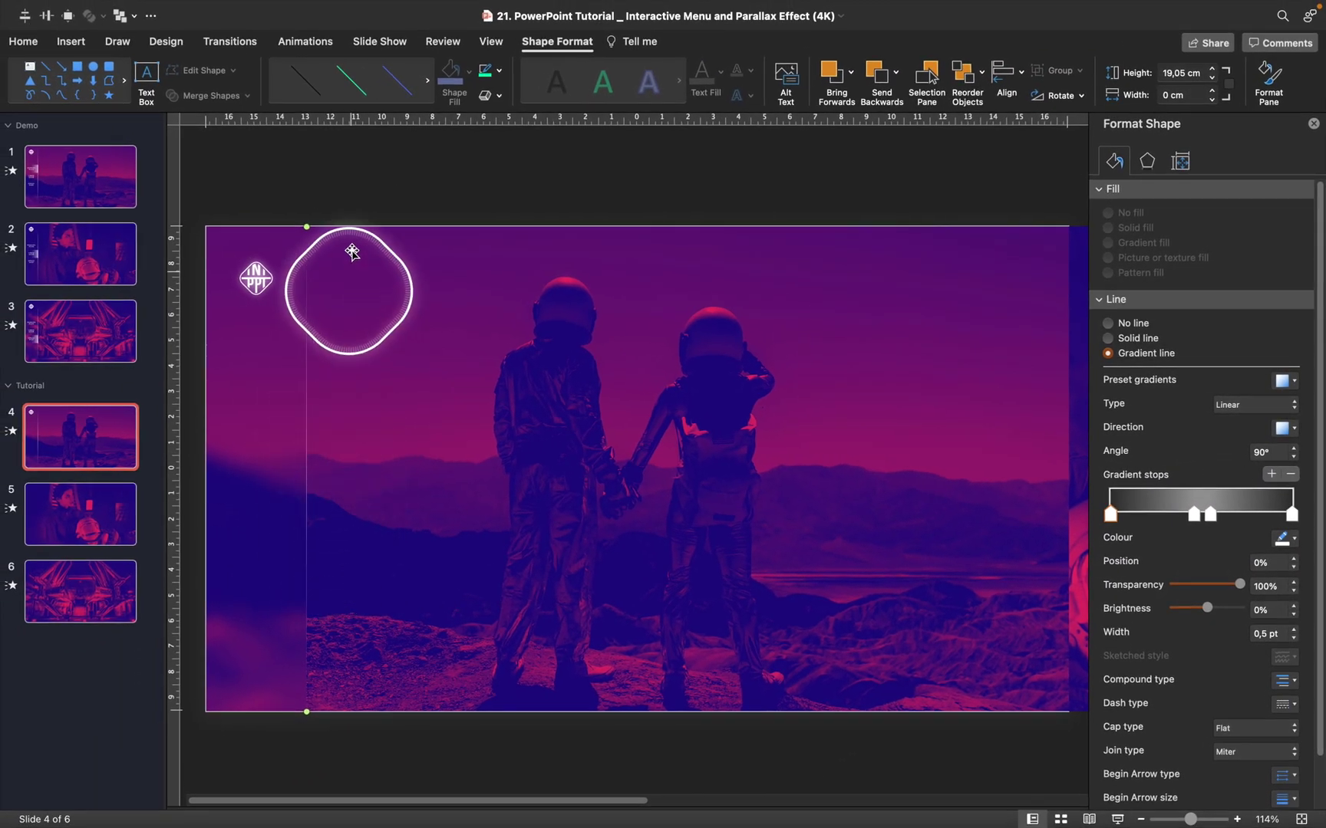
{"action": "left_click", "coordinate": [366, 207]}
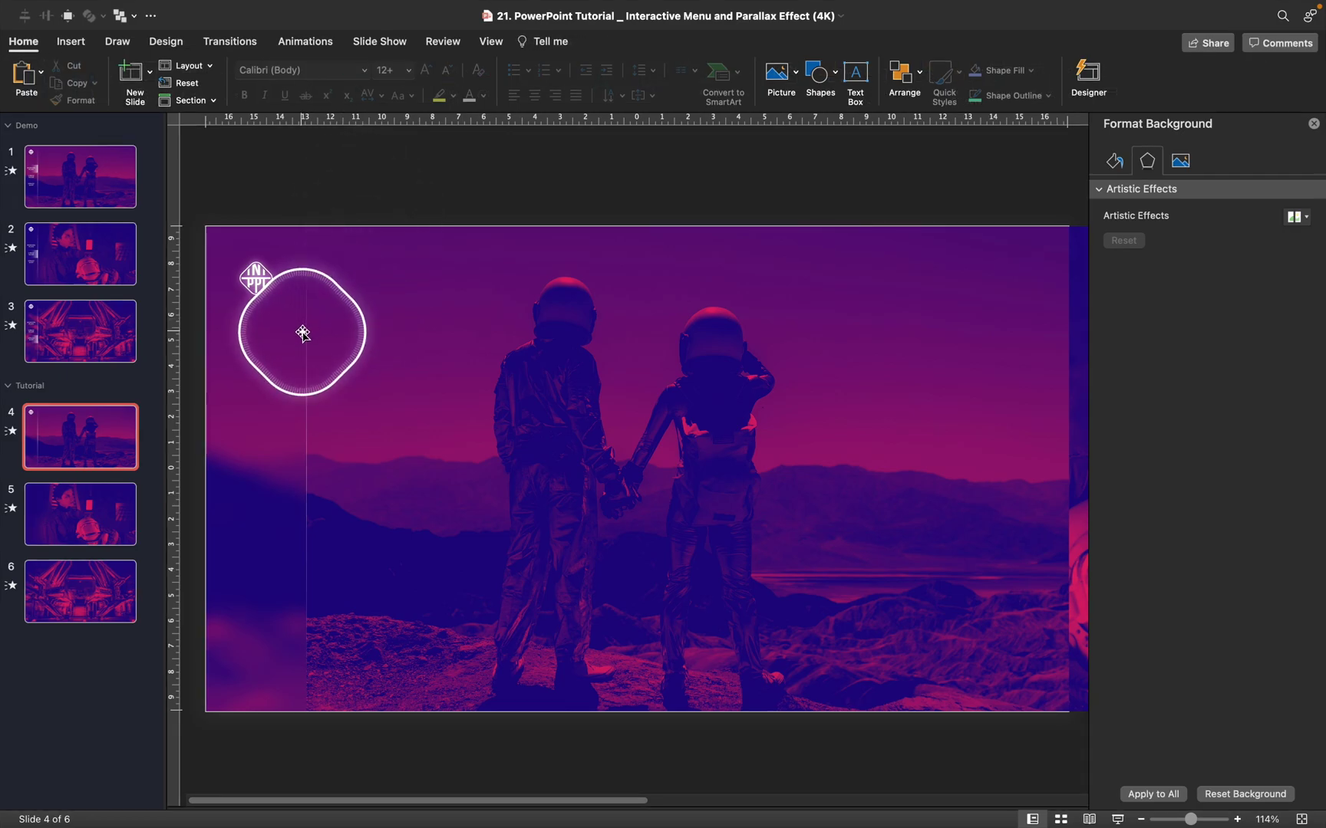
- Show the guides and draw a text box across the sidebar's width between the two horizontal guides on slide 4
{"action": "key", "text": "ctrl+alt+super+g"}
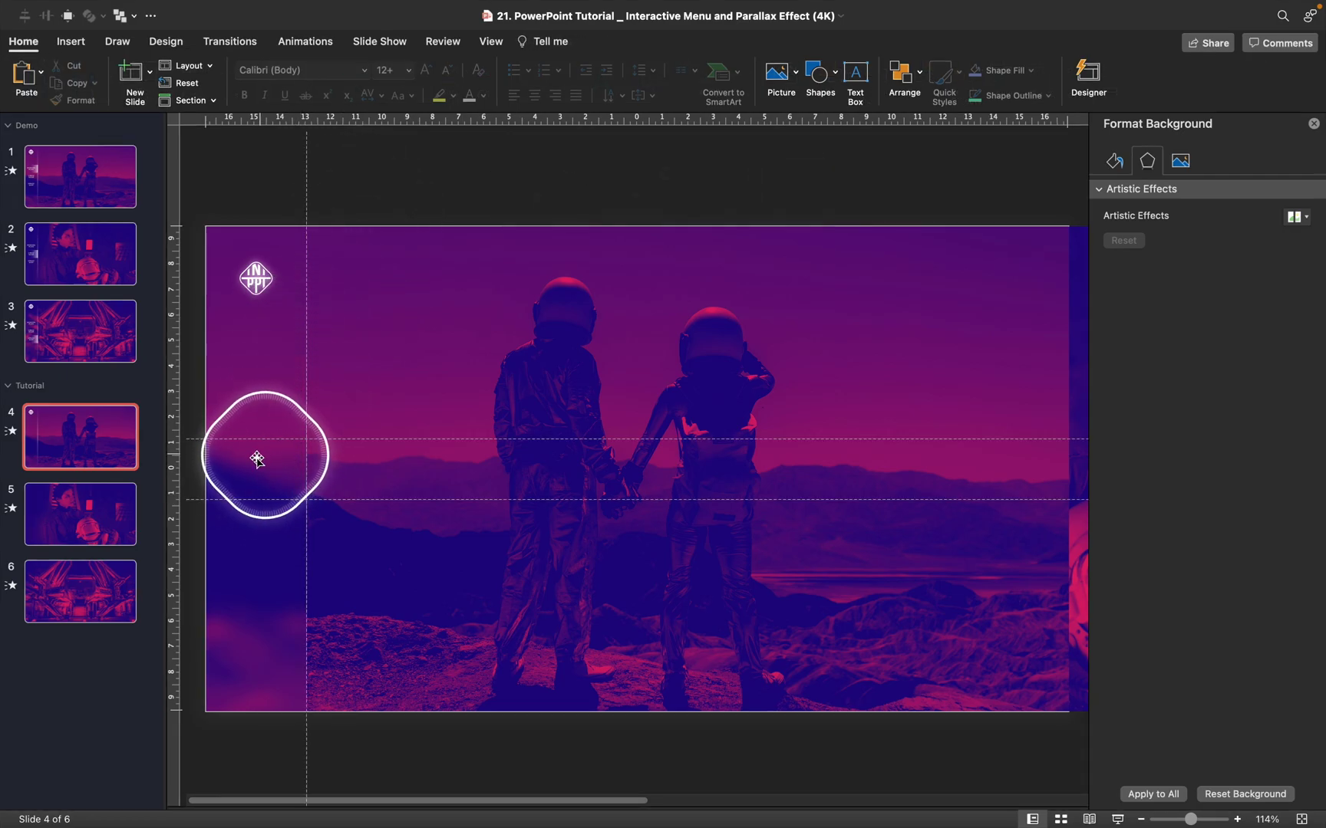
{"action": "left_click", "coordinate": [73, 44]}
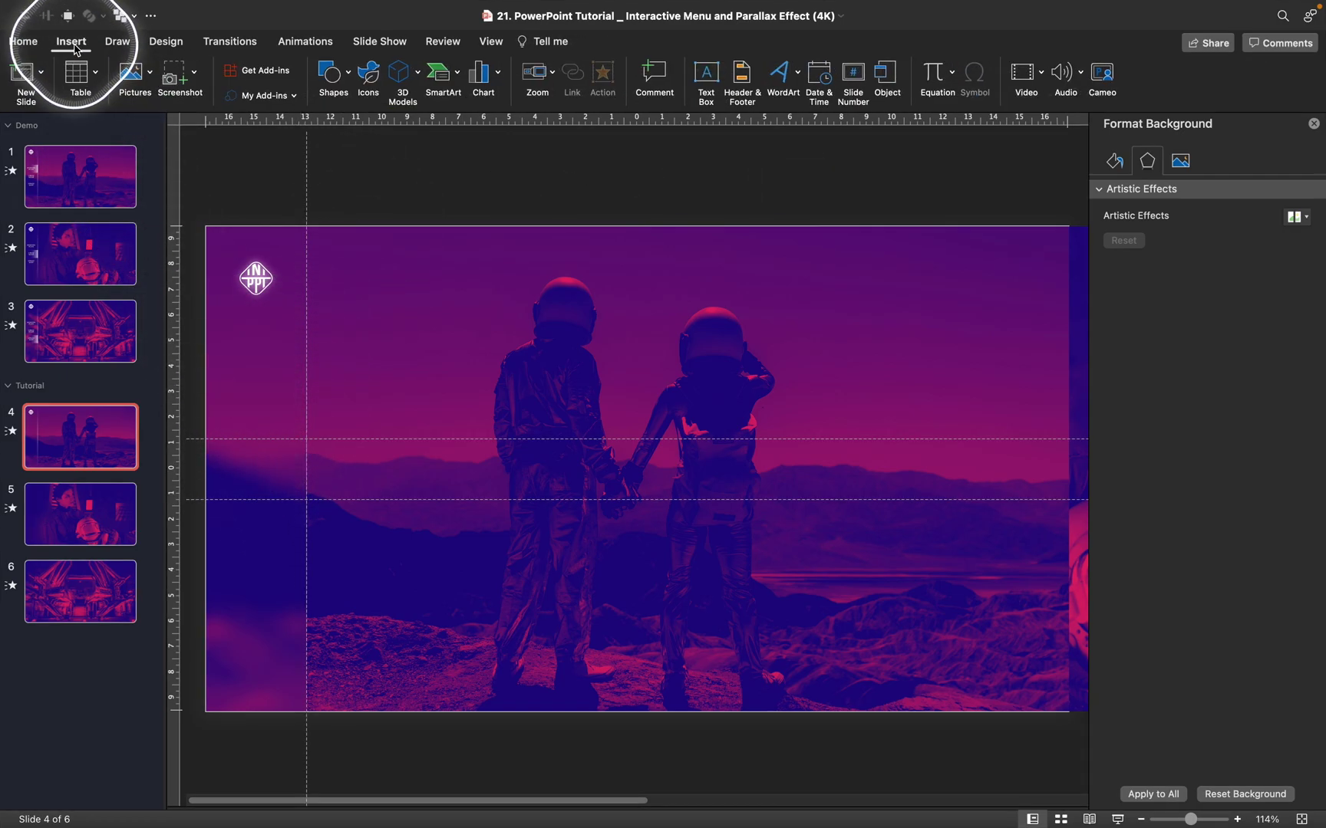
{"action": "left_click", "coordinate": [706, 76]}
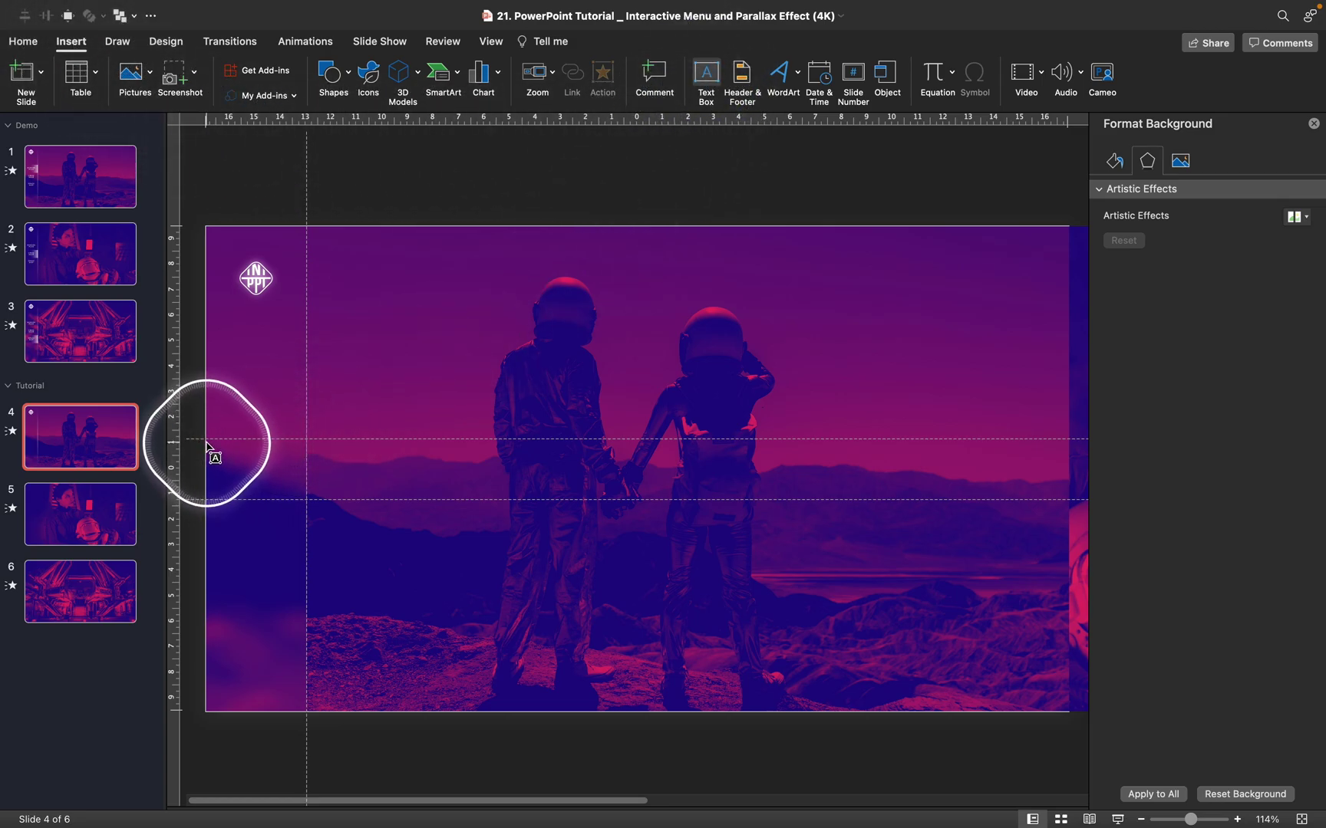
{"action": "left_click_drag", "start_coordinate": [307, 499], "coordinate": [307, 499]}
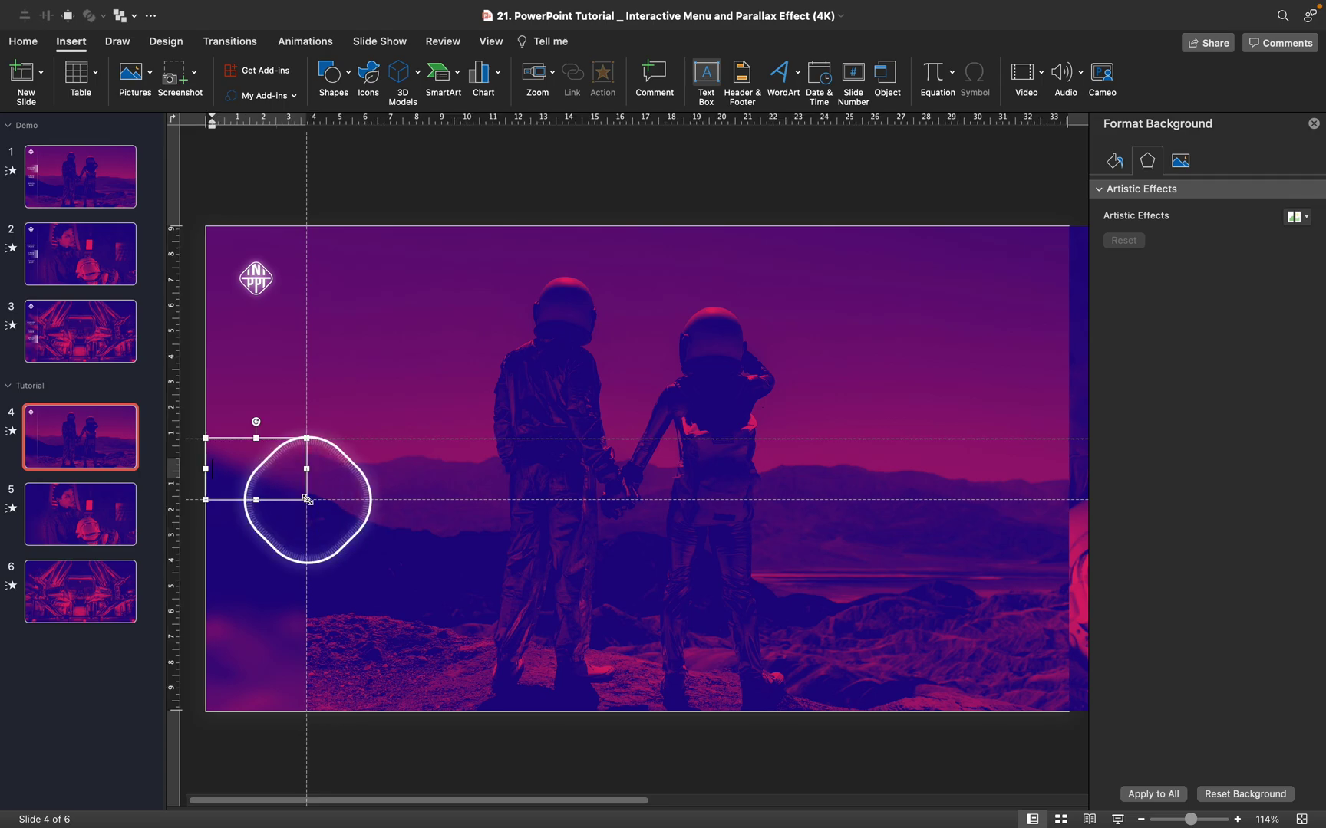
- Enter MISSION PLAN on two lines as white, centred text in the sidebar text box
{"action": "left_click", "coordinate": [23, 41]}
{"action": "left_click", "coordinate": [471, 100]}
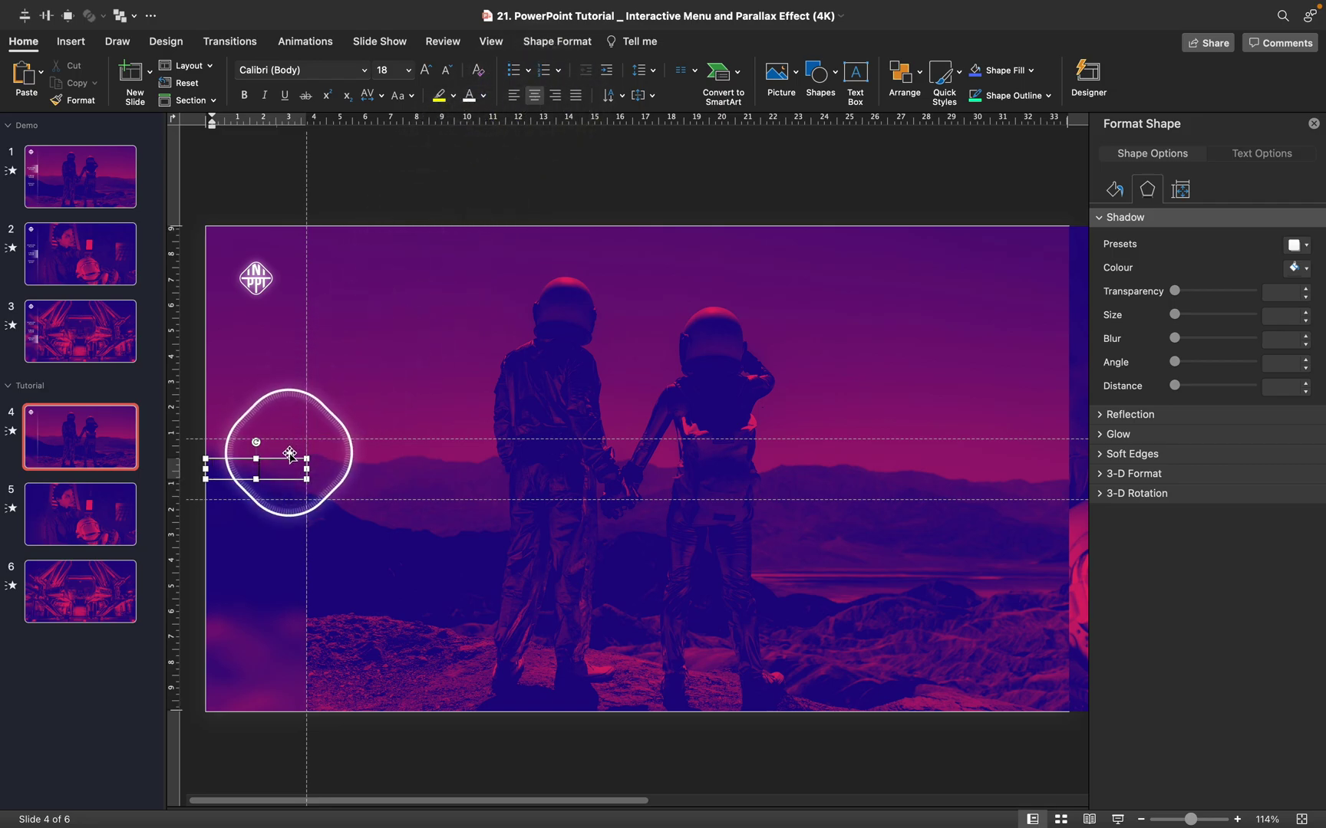
{"action": "type", "text": "MISSION"}
{"action": "key", "text": "Return"}
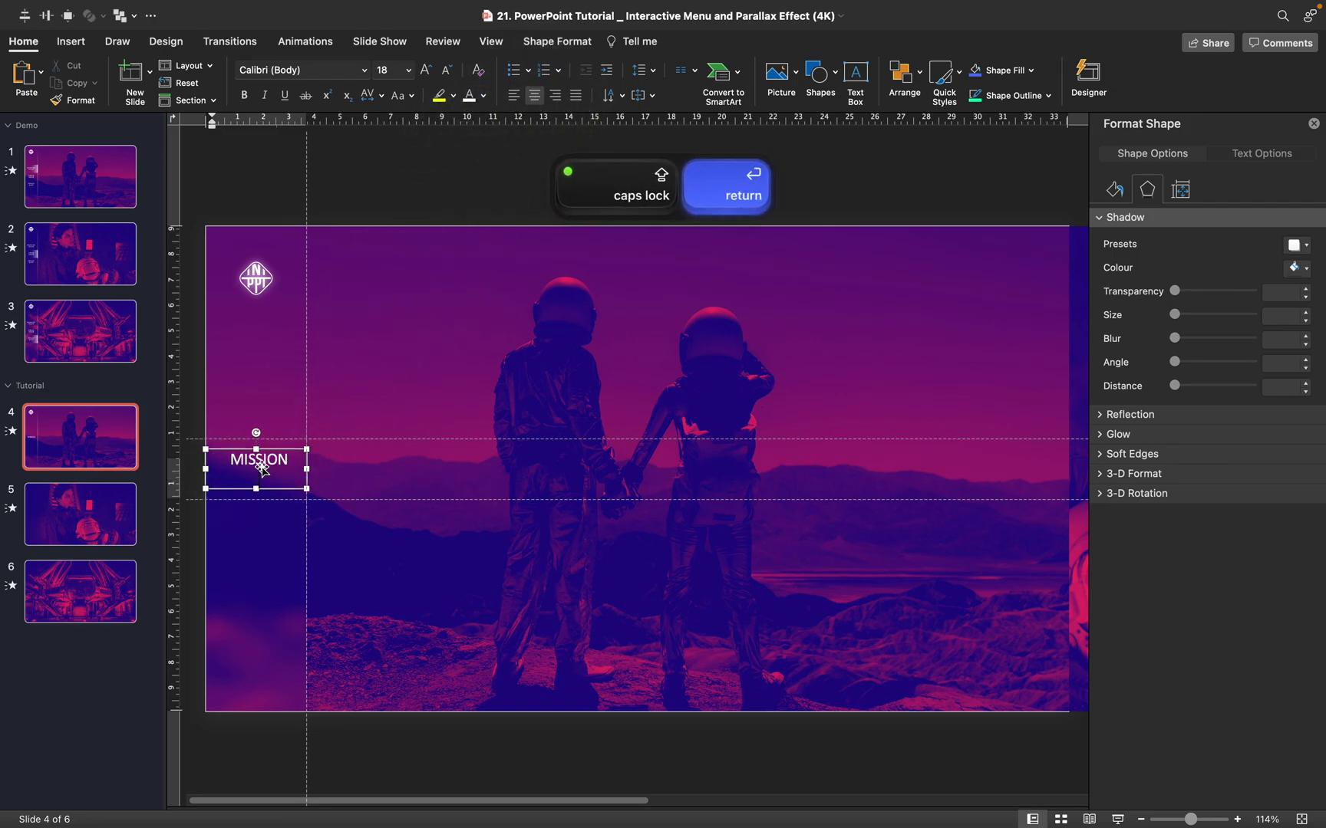
{"action": "scroll", "coordinate": [261, 466], "scroll_direction": "up", "scroll_amount": 10}
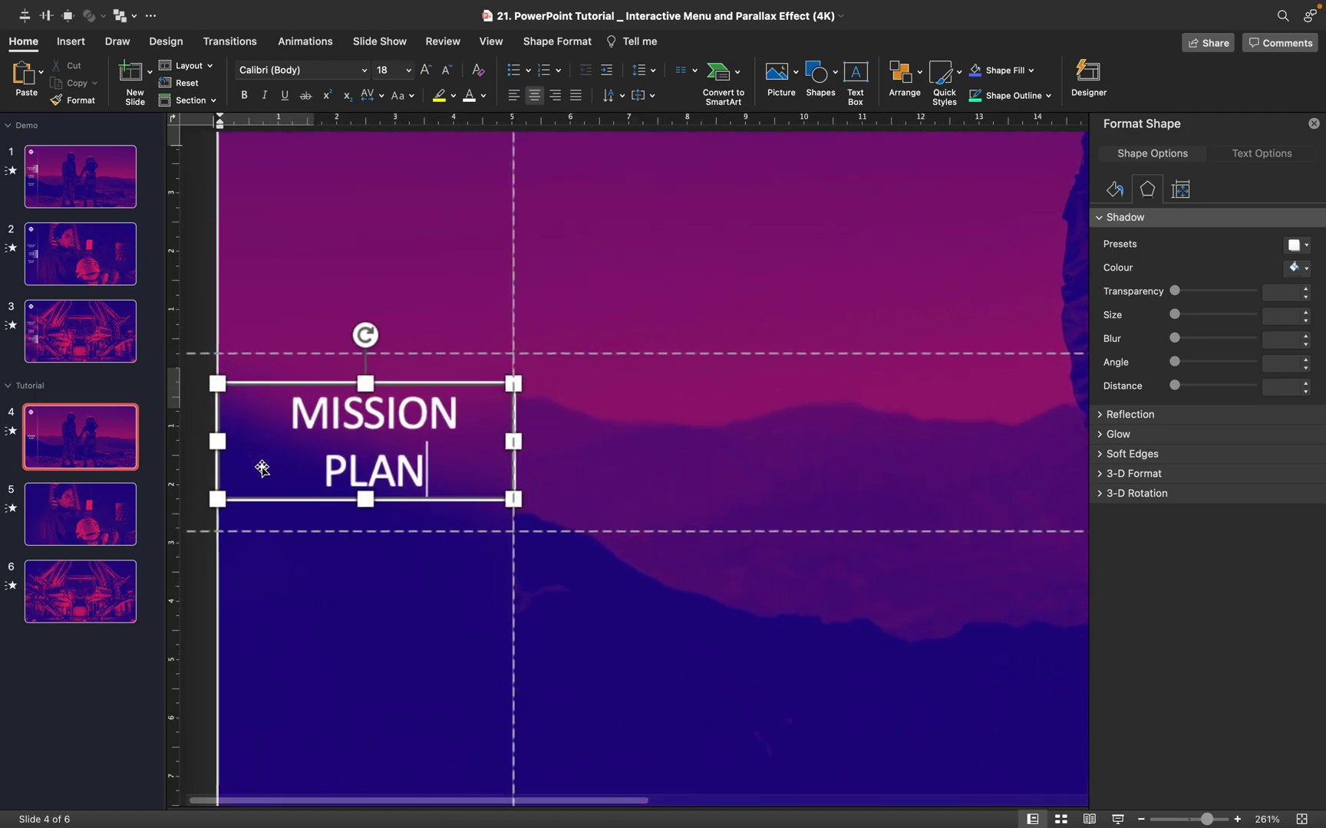
- Copy the formatting of slide 1's MISSION PLAN text box onto the matching text box on slide 4
{"action": "left_click", "coordinate": [234, 309]}
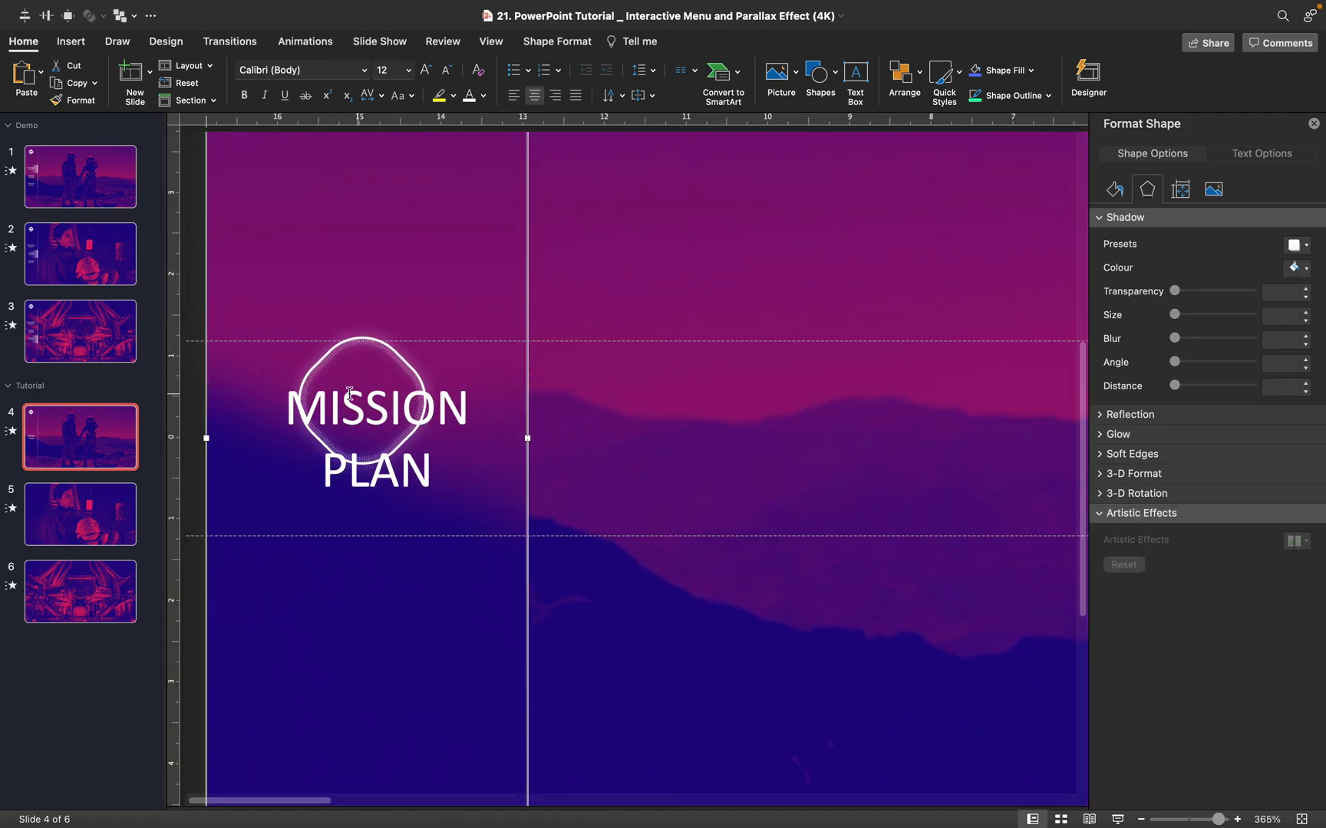
{"action": "left_click", "coordinate": [89, 179]}
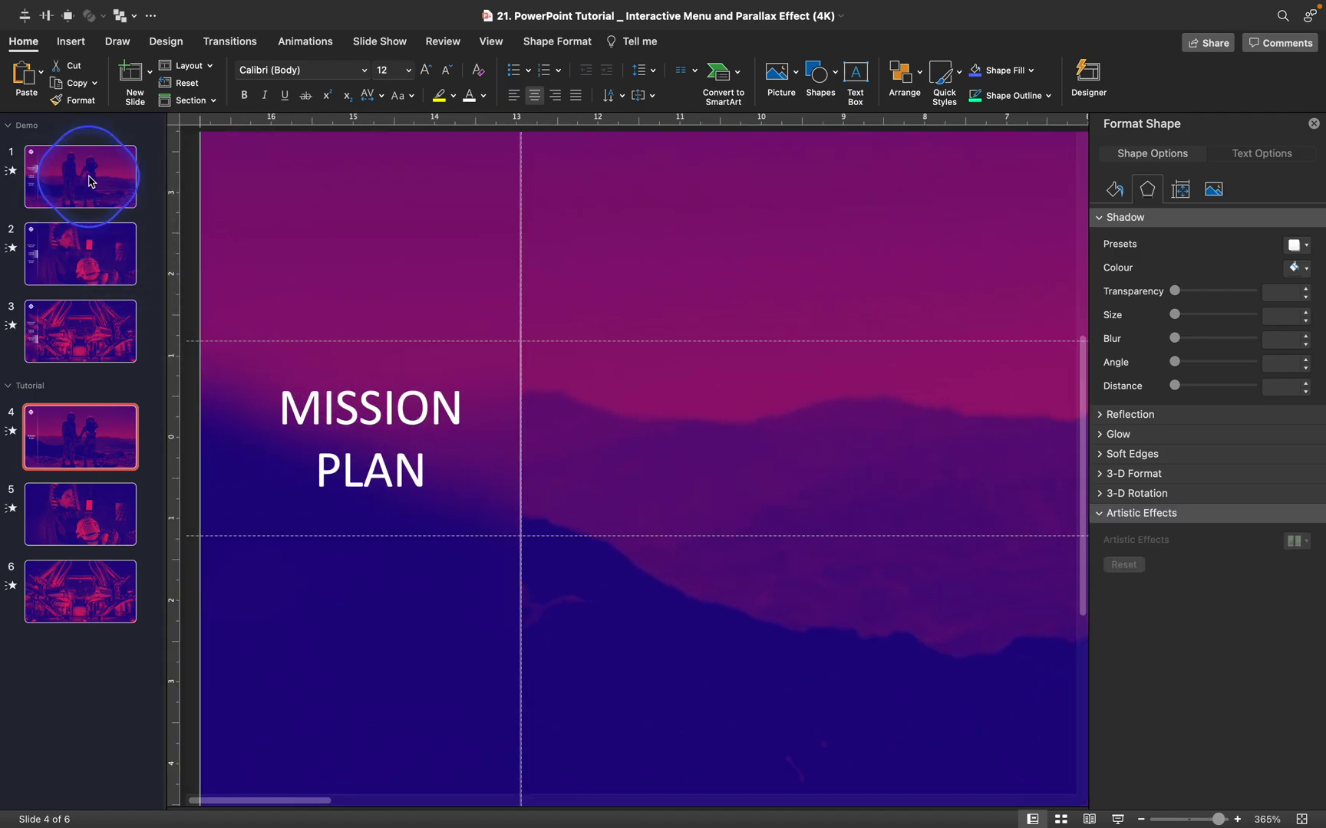
{"action": "left_click", "coordinate": [341, 252]}
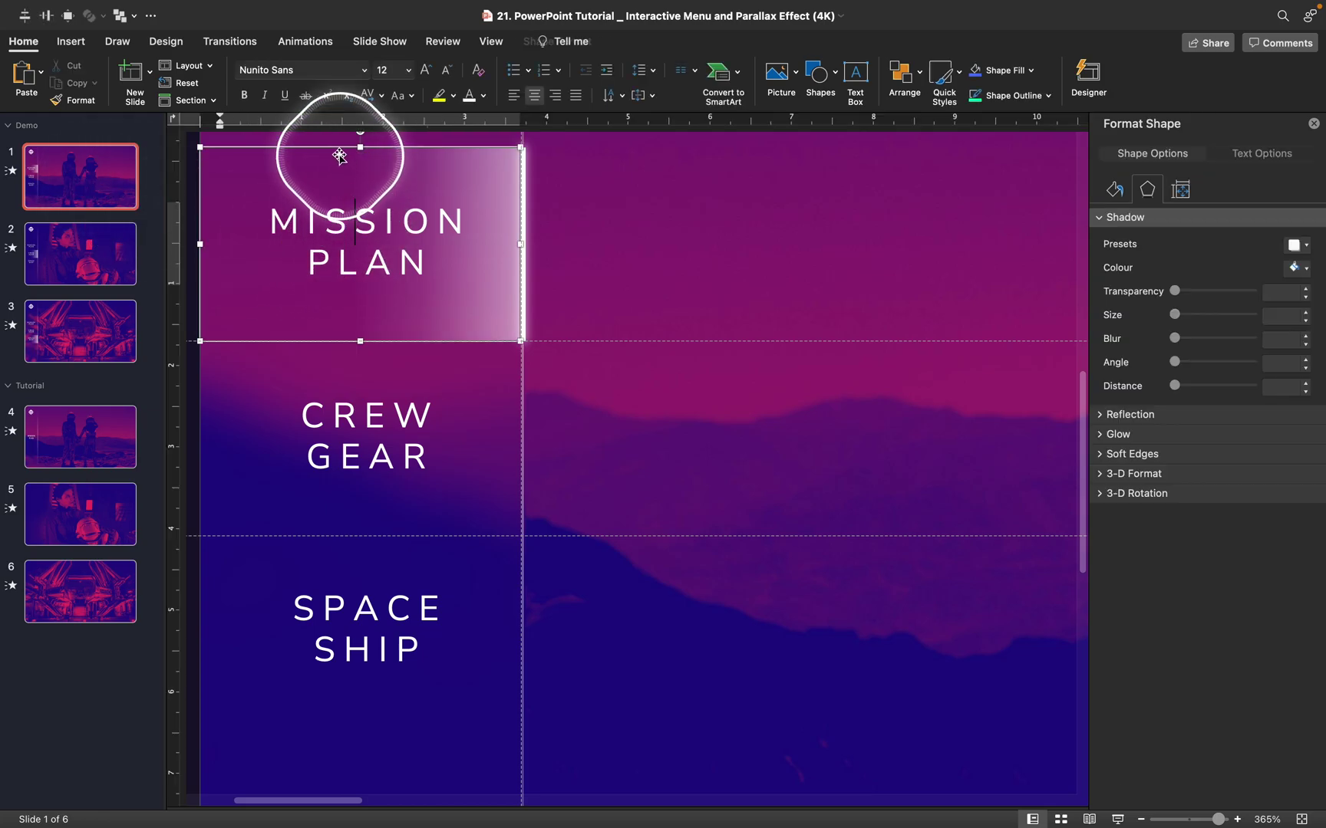
{"action": "left_click", "coordinate": [335, 147]}
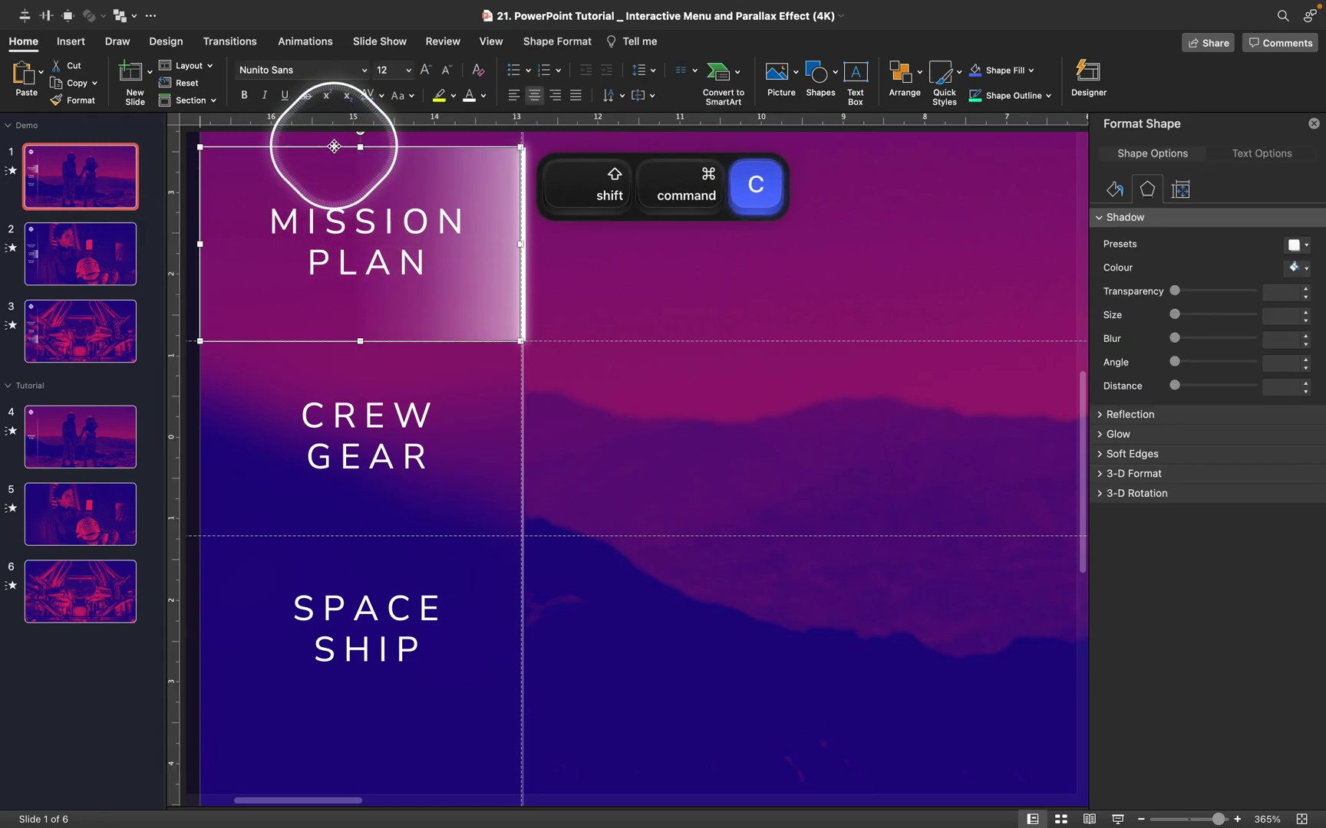
{"action": "left_click", "coordinate": [108, 431]}
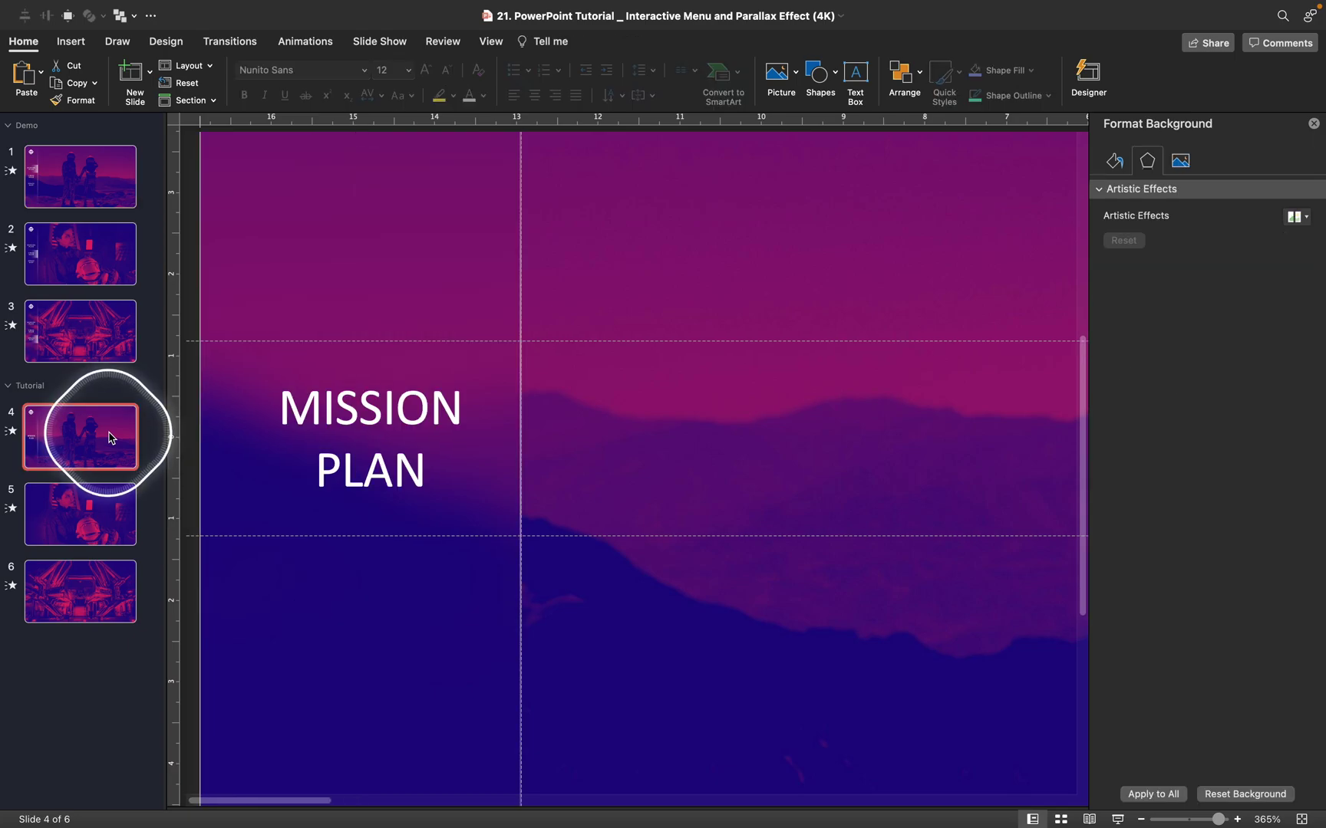
{"action": "left_click", "coordinate": [319, 412]}
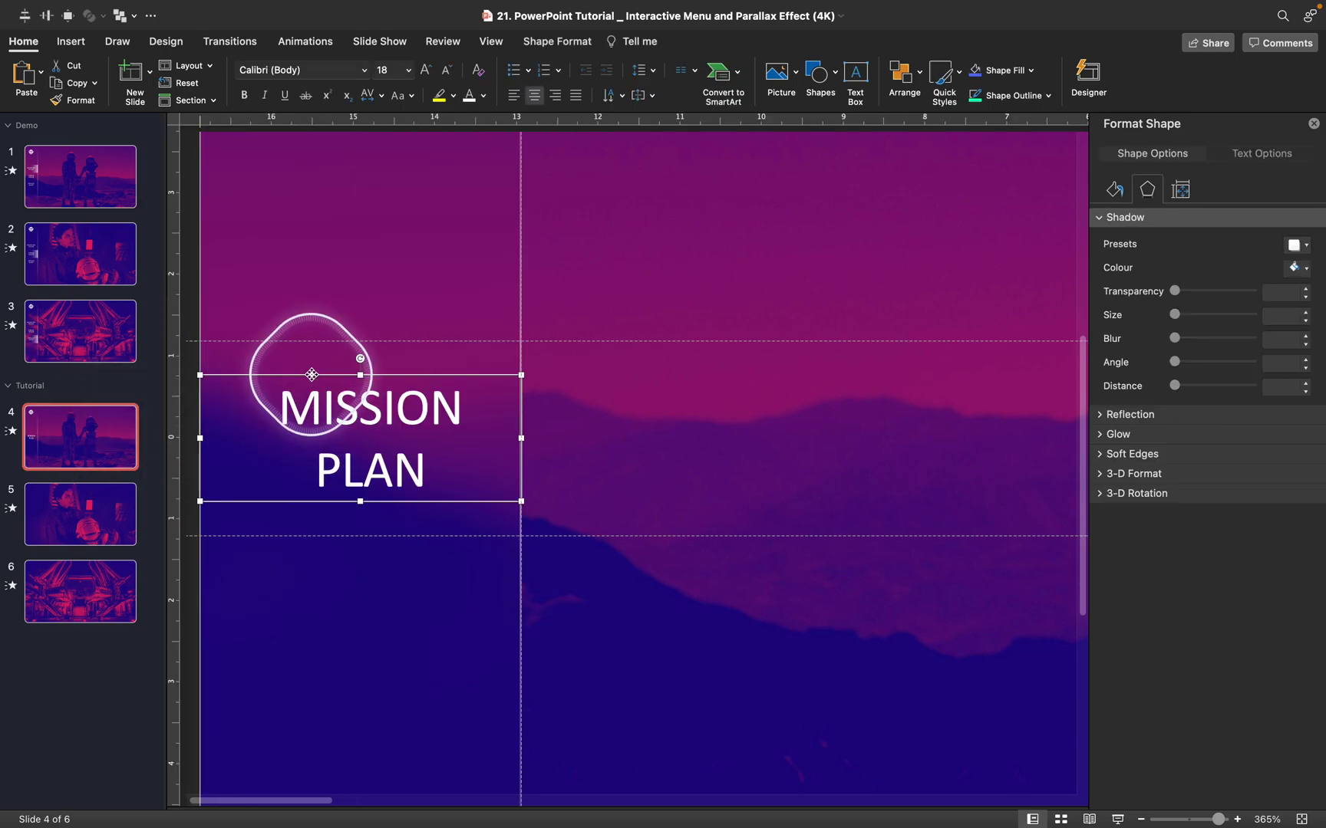
{"action": "key", "text": "shift+super+v"}
- Fit the MISSION PLAN text box to the height between the horizontal guides and duplicate it directly above and below
{"action": "left_click_drag", "start_coordinate": [312, 374], "coordinate": [356, 314]}
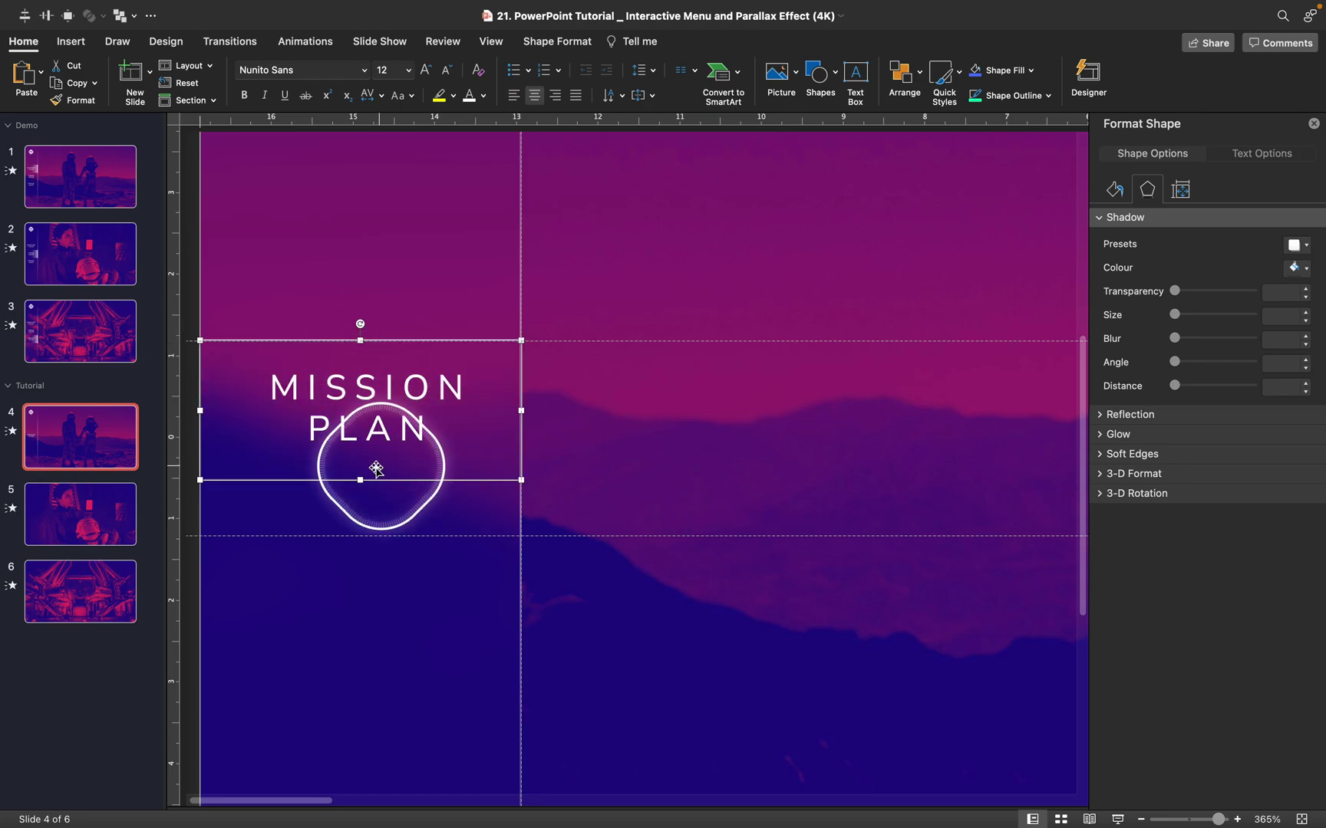
{"action": "left_click_drag", "start_coordinate": [362, 481], "coordinate": [365, 535]}
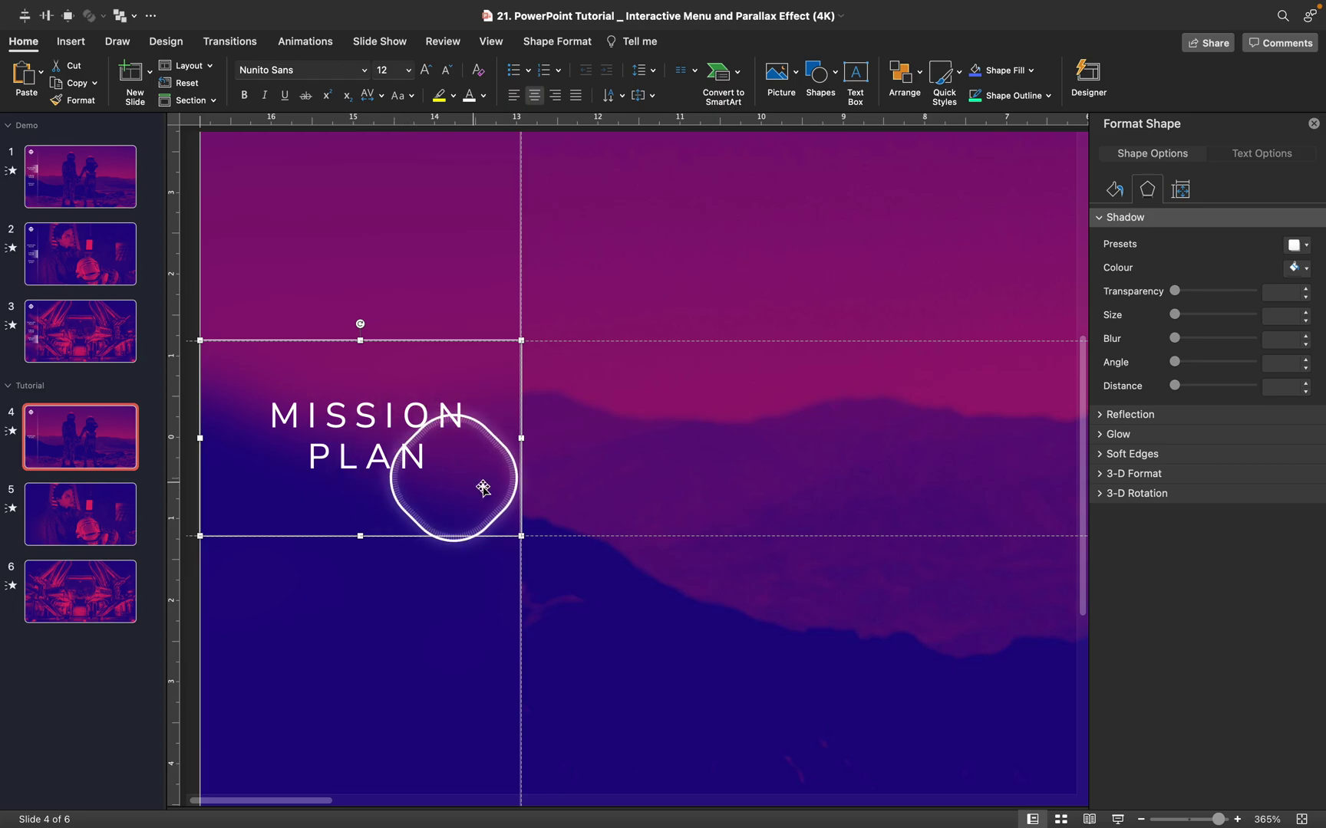
{"action": "left_click_drag", "start_coordinate": [1218, 819], "coordinate": [1204, 819]}
{"action": "left_click_drag", "start_coordinate": [375, 402], "coordinate": [307, 468]}
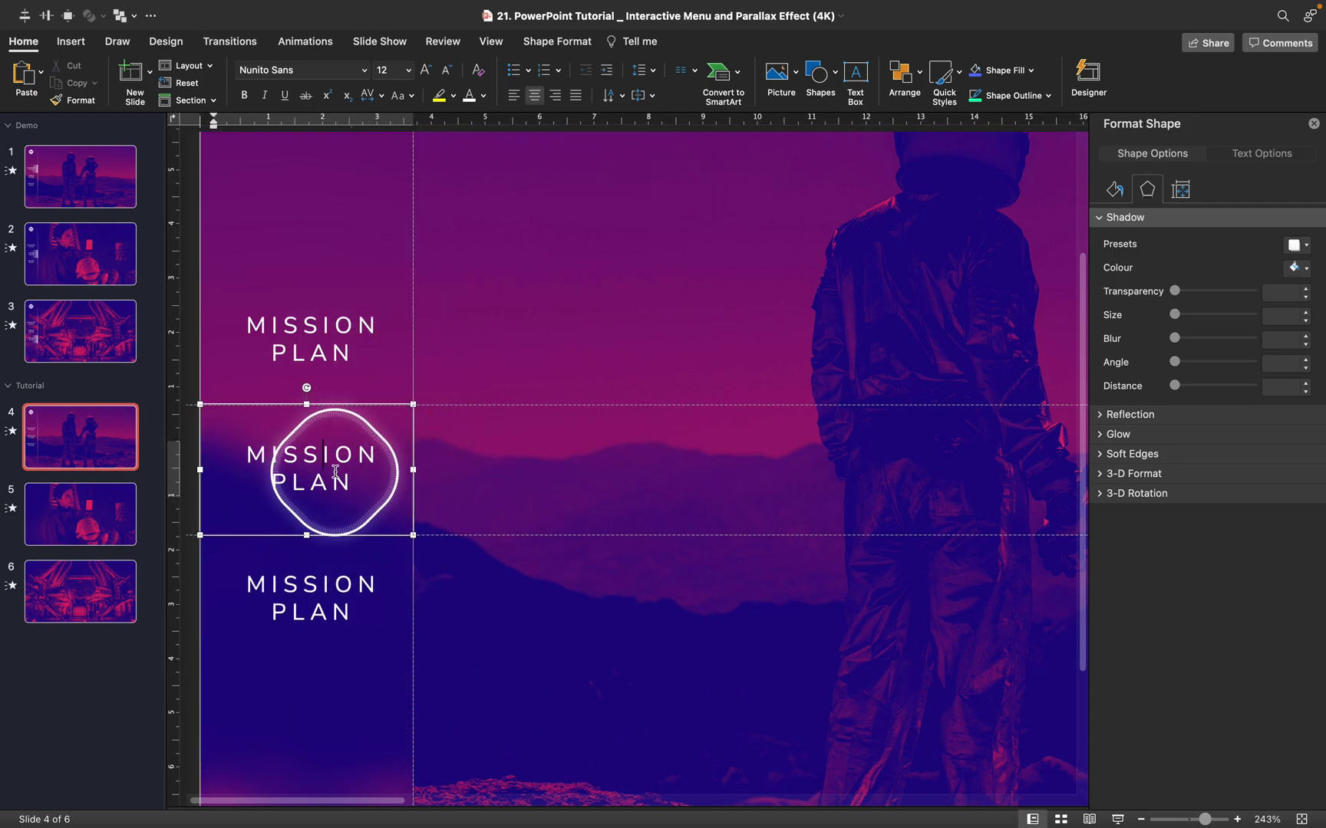
- Replace the middle menu text with CREW GEAR and the lowest one with SPACE SHIP, each on two lines
{"action": "key", "text": "super+a"}
{"action": "type", "text": "CR"}
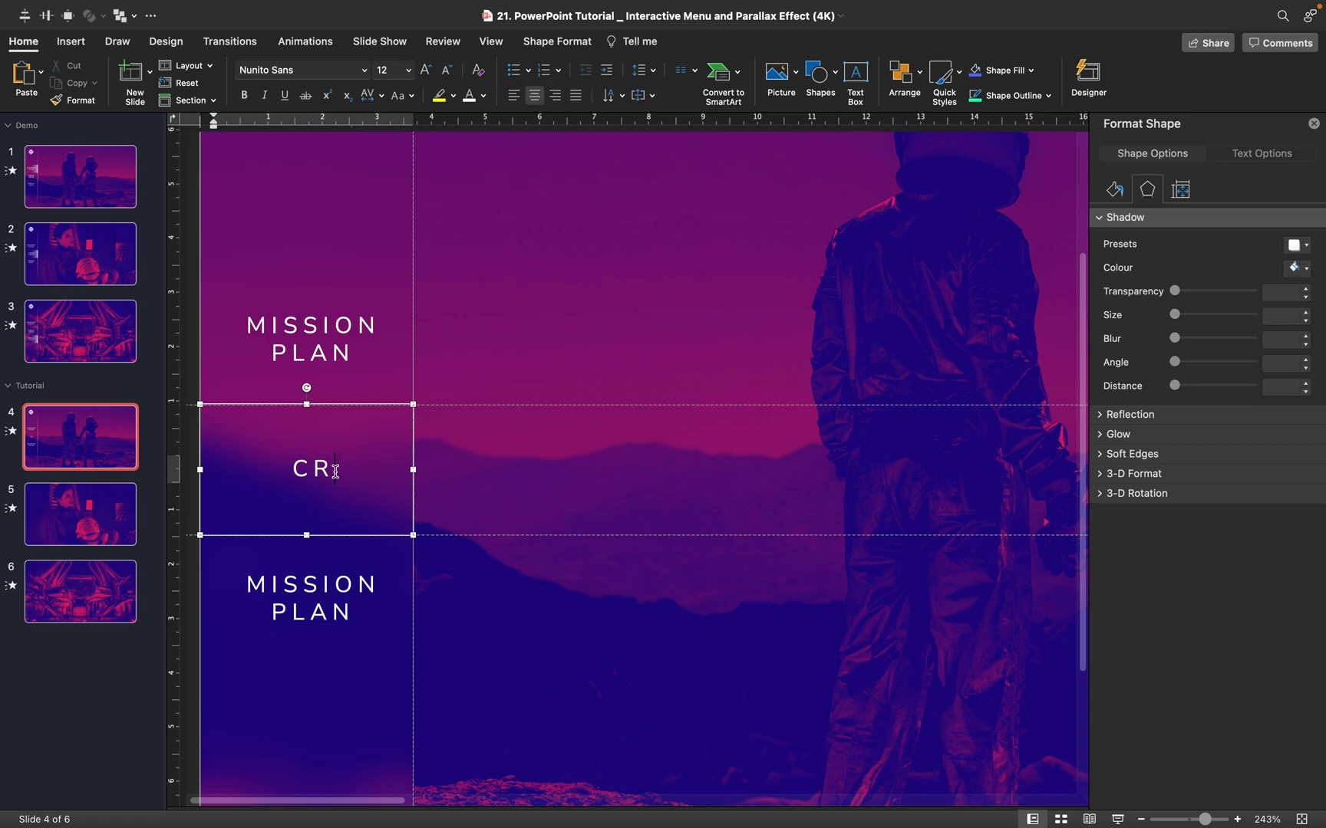
{"action": "left_click", "coordinate": [346, 593]}
{"action": "key", "text": "super+a"}
{"action": "type", "text": "SPACES"}
{"action": "left_click", "coordinate": [340, 710]}
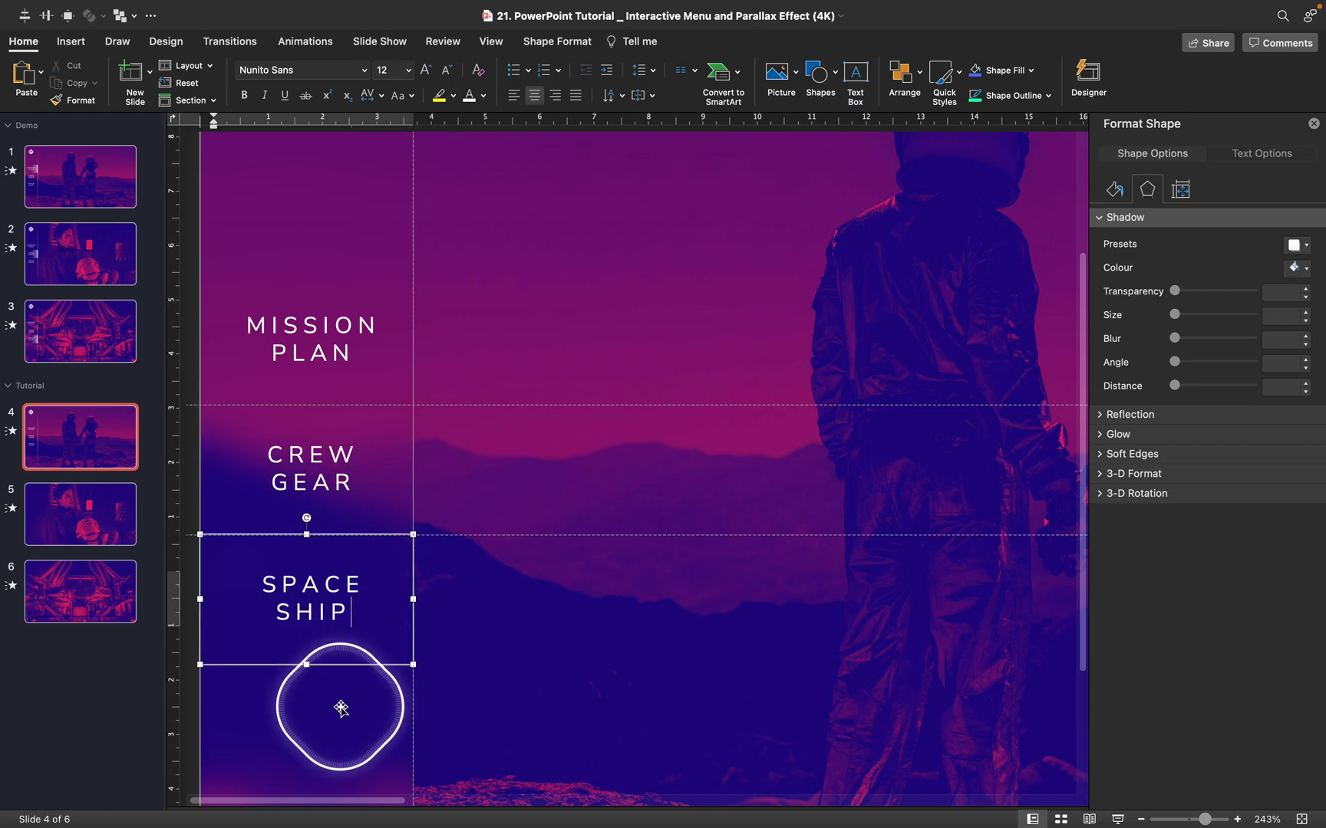
- Show the guides and draw a rectangle 3,94 cm wide and 2,4 cm high over the CREW GEAR item, between the guides
{"action": "left_click", "coordinate": [459, 423]}
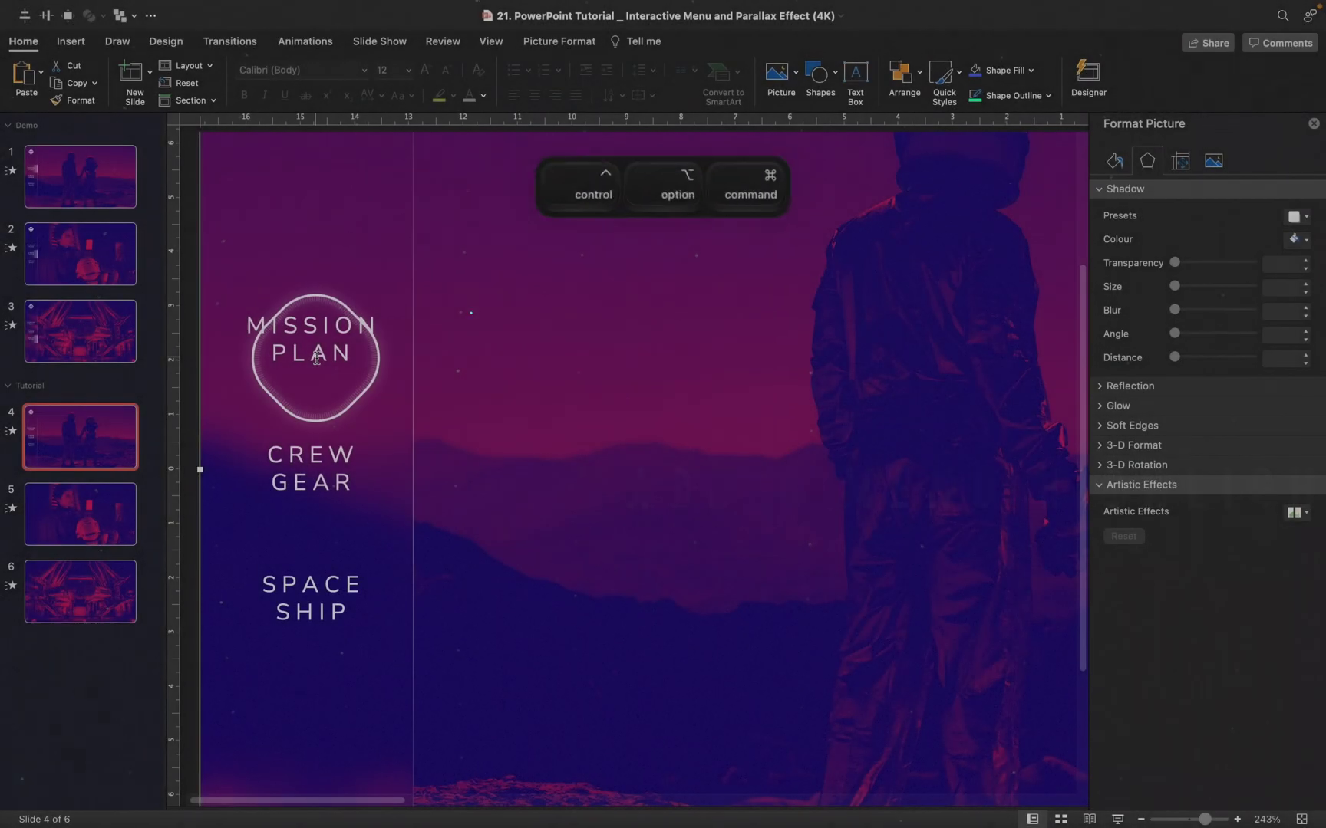
{"action": "key", "text": "ctrl+alt+super+g"}
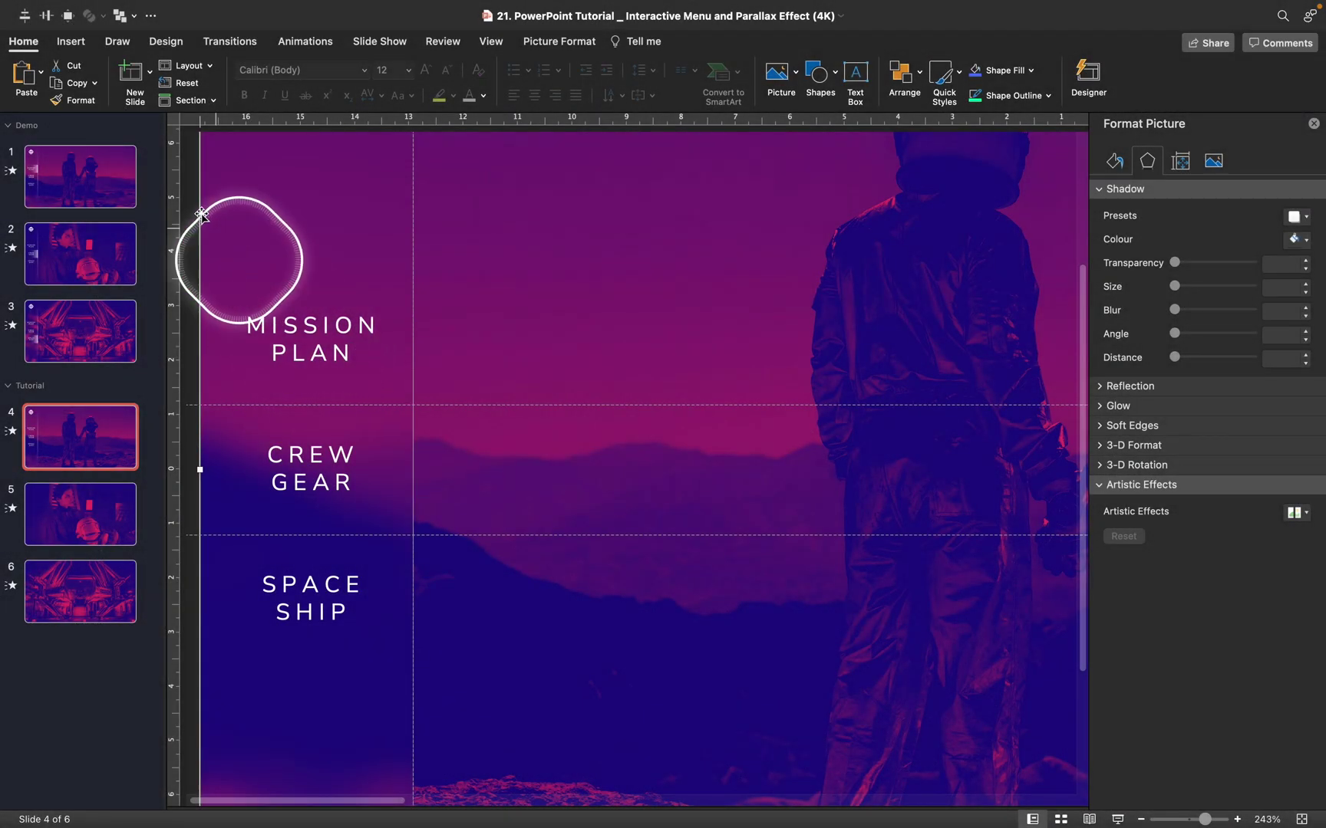
{"action": "left_click", "coordinate": [70, 42]}
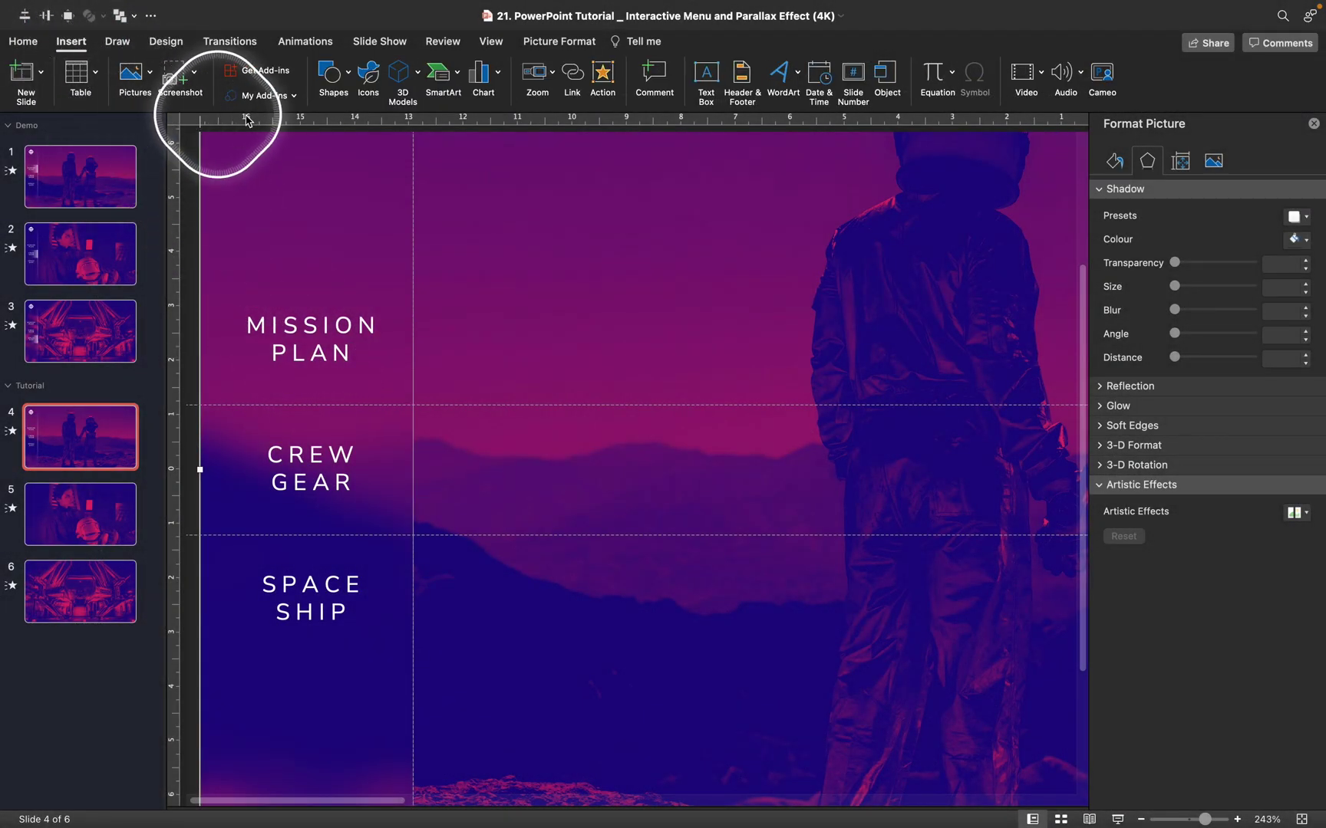
{"action": "left_click", "coordinate": [332, 73]}
{"action": "left_click", "coordinate": [402, 122]}
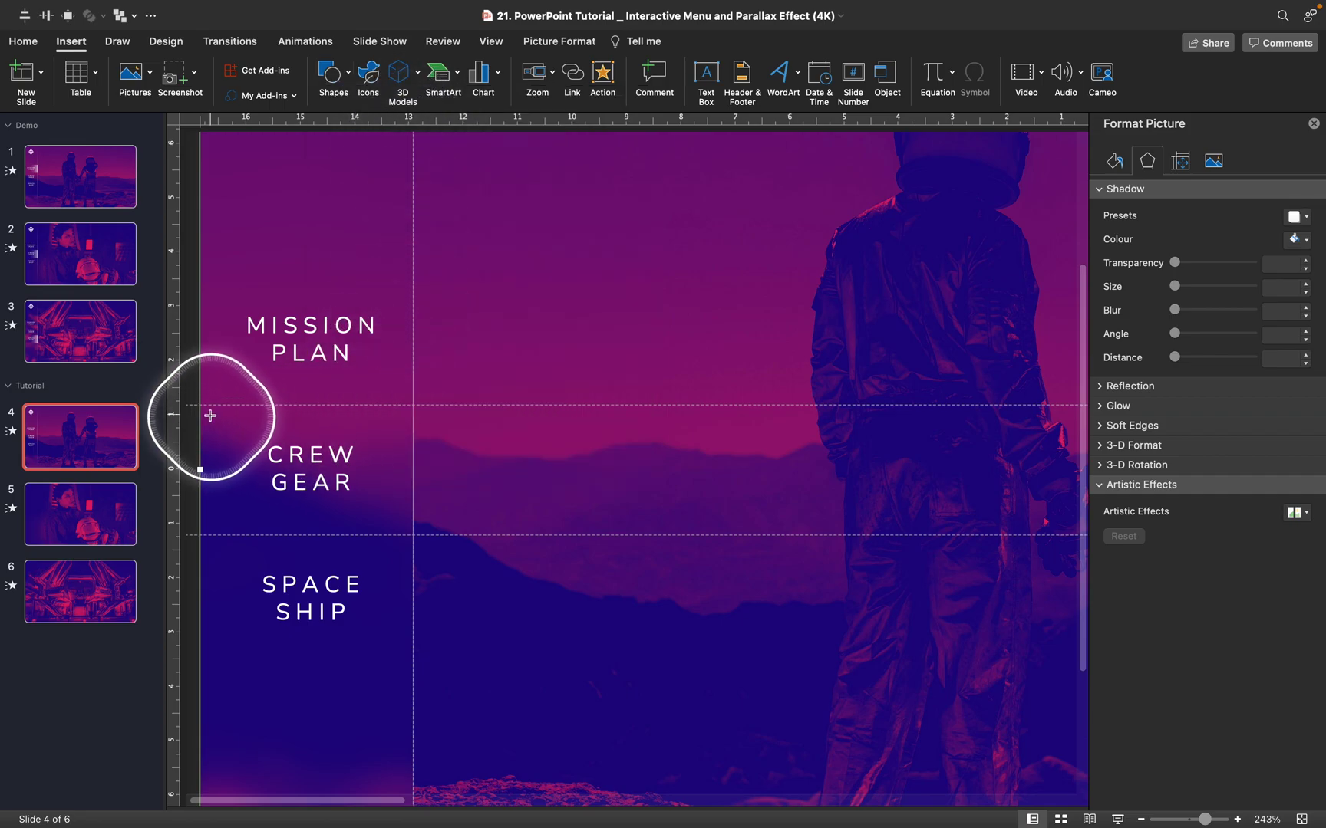
{"action": "left_click_drag", "start_coordinate": [199, 404], "coordinate": [331, 488]}
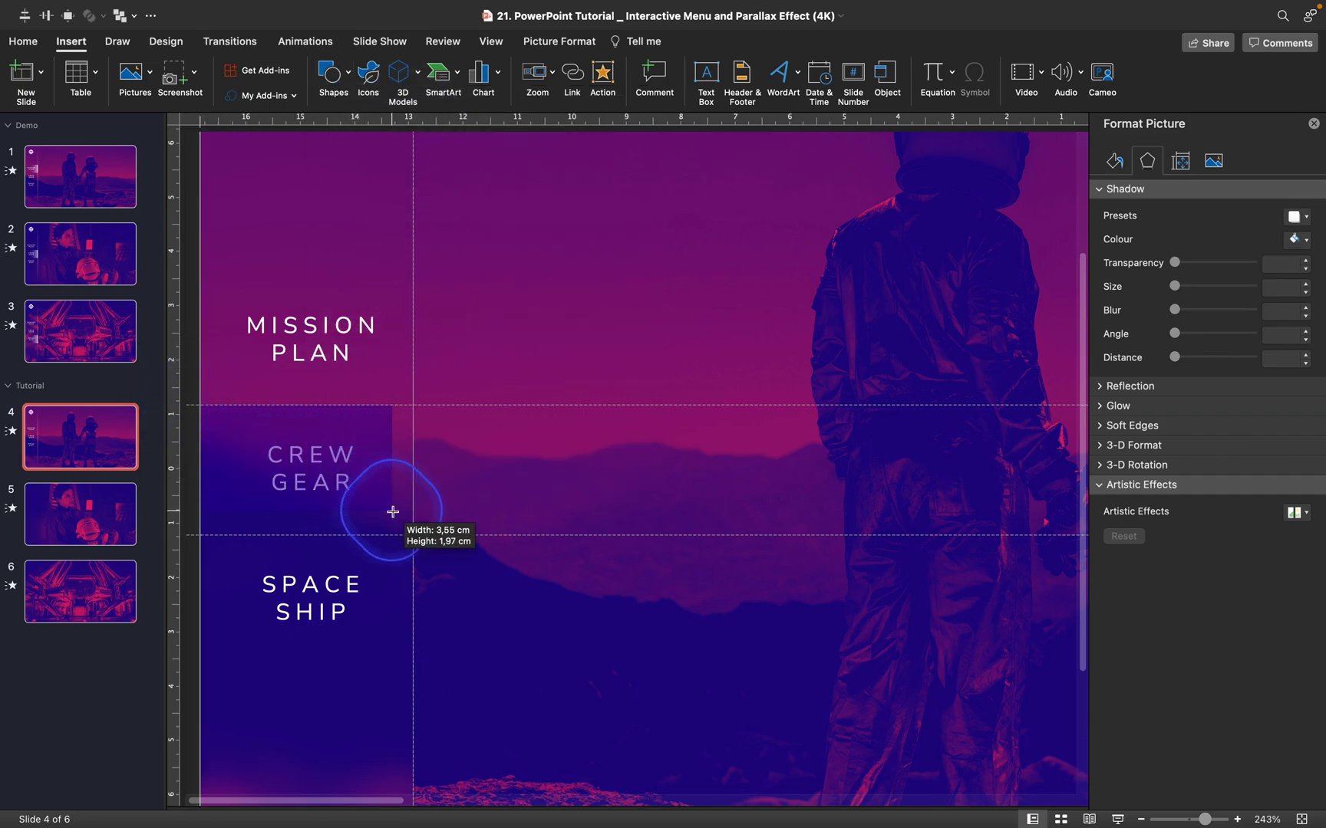
{"action": "left_click_drag", "start_coordinate": [410, 519], "coordinate": [412, 519]}
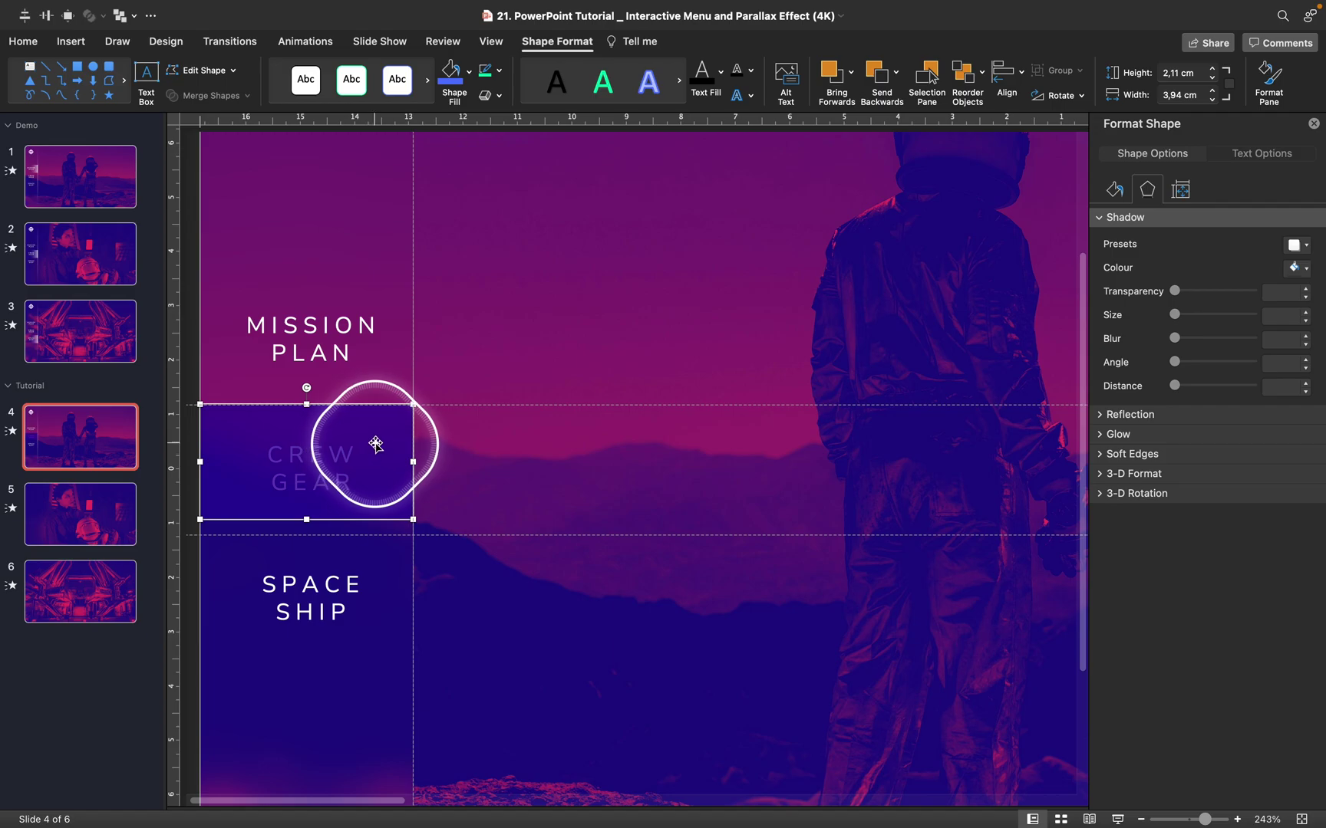
{"action": "left_click_drag", "start_coordinate": [305, 521], "coordinate": [342, 486]}
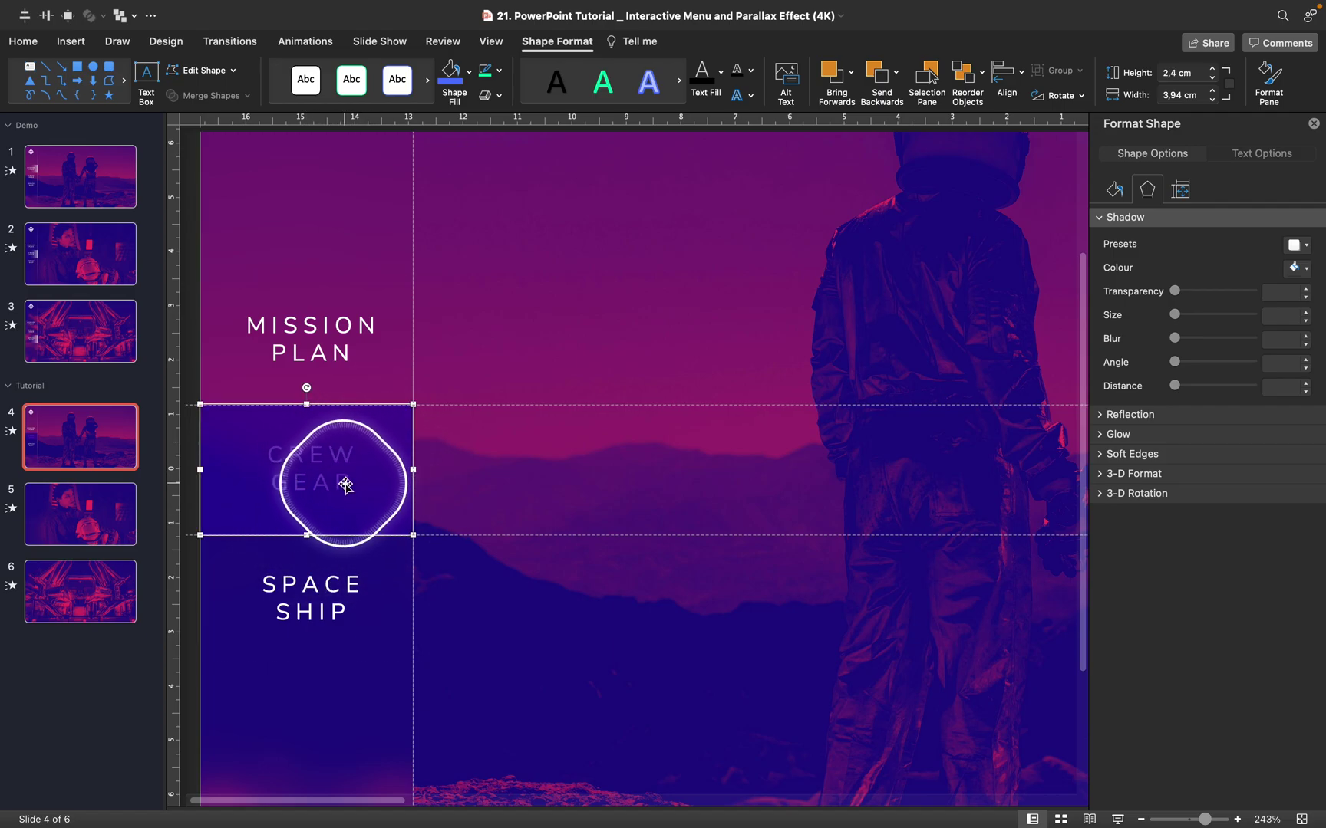
- Copy the formatting of slide 1's Menu Highlight gradient onto slide 4's CREW GEAR rectangle and show the rectangle's fill settings
{"action": "left_click", "coordinate": [95, 188]}
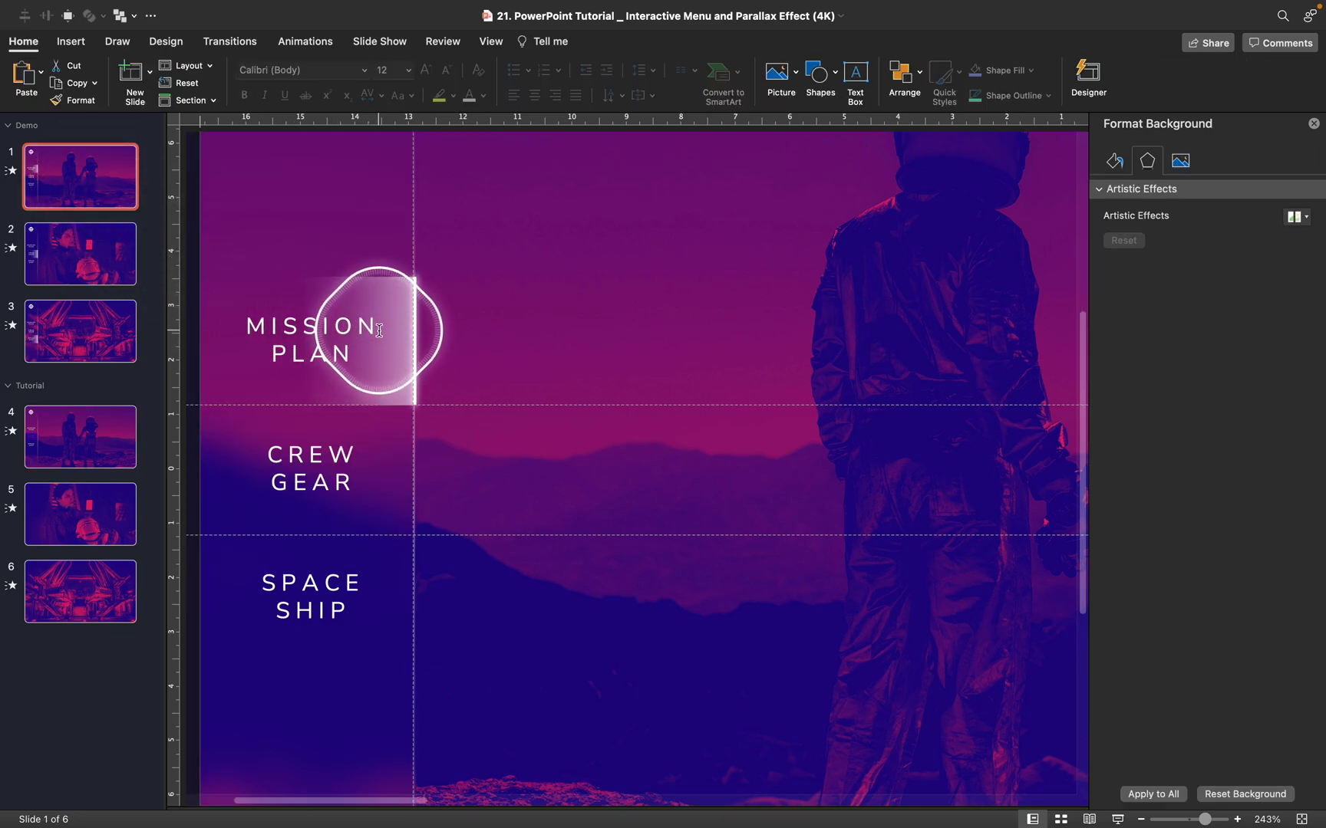
{"action": "left_click", "coordinate": [913, 74]}
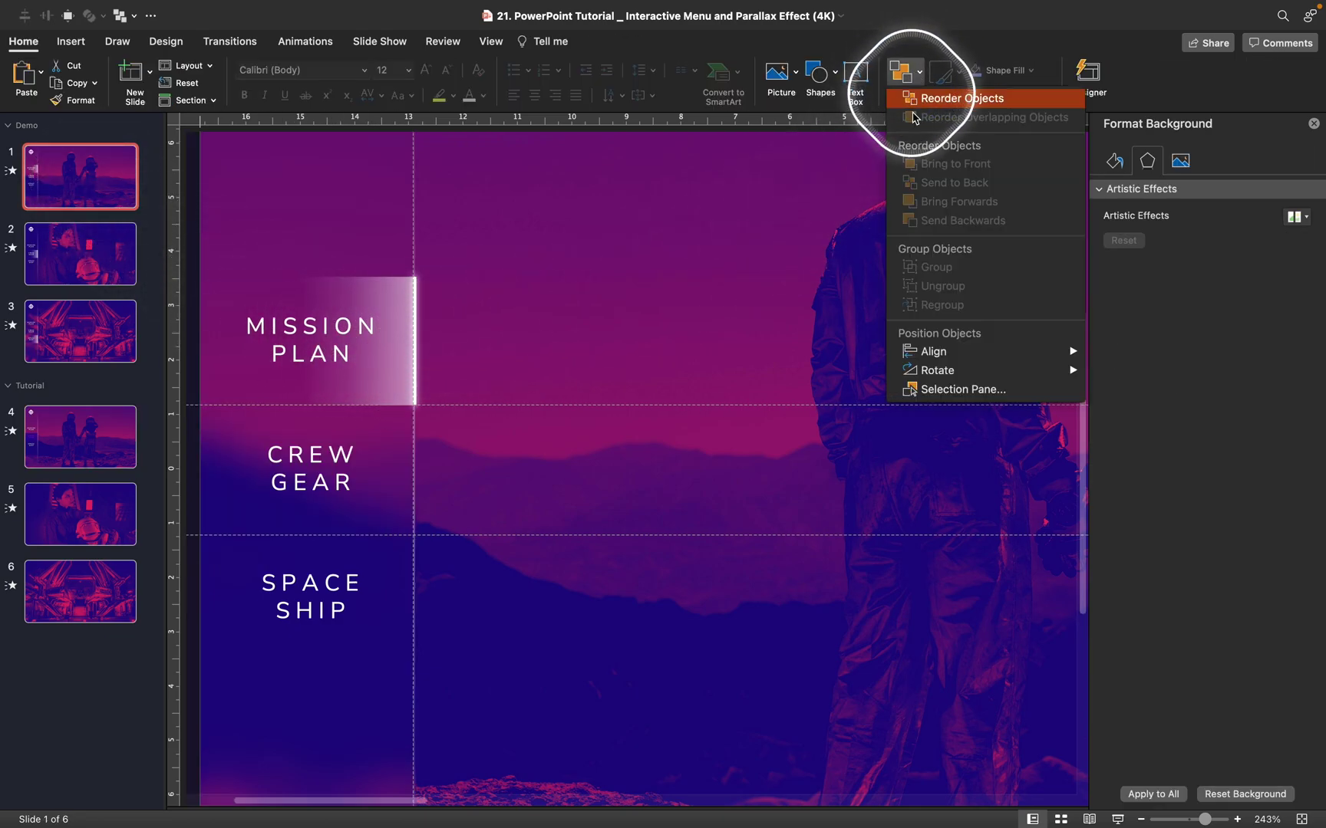
{"action": "left_click", "coordinate": [939, 391]}
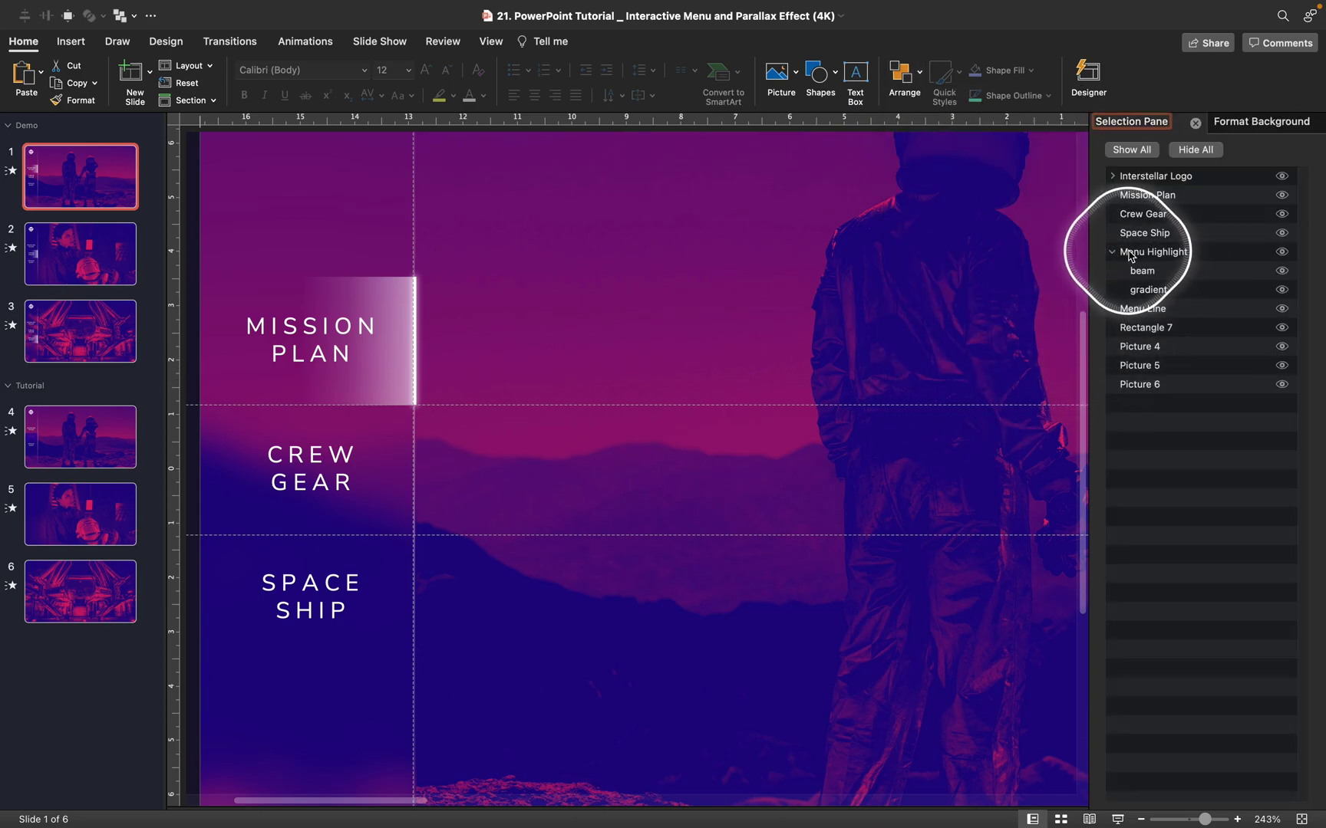
{"action": "left_click", "coordinate": [1158, 290]}
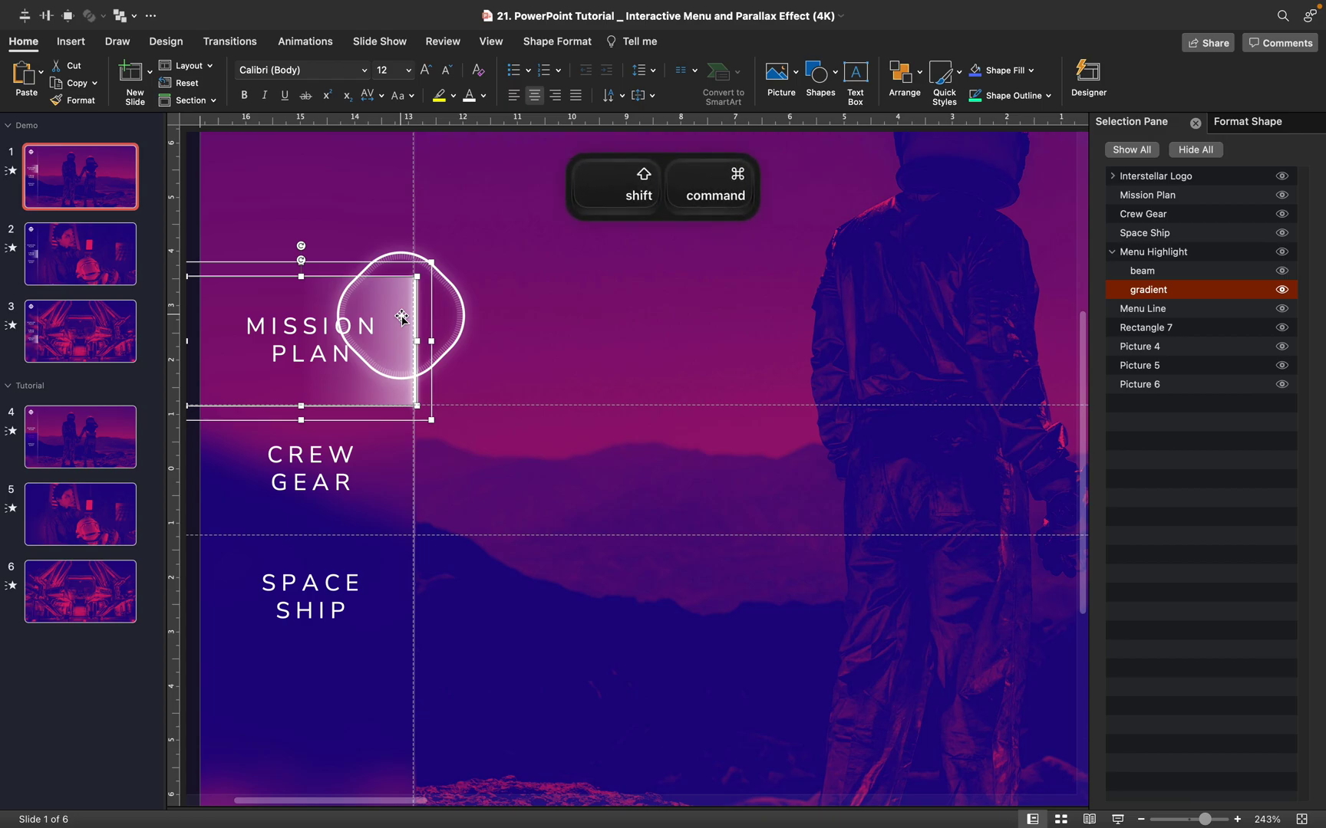
{"action": "left_click", "coordinate": [88, 447]}
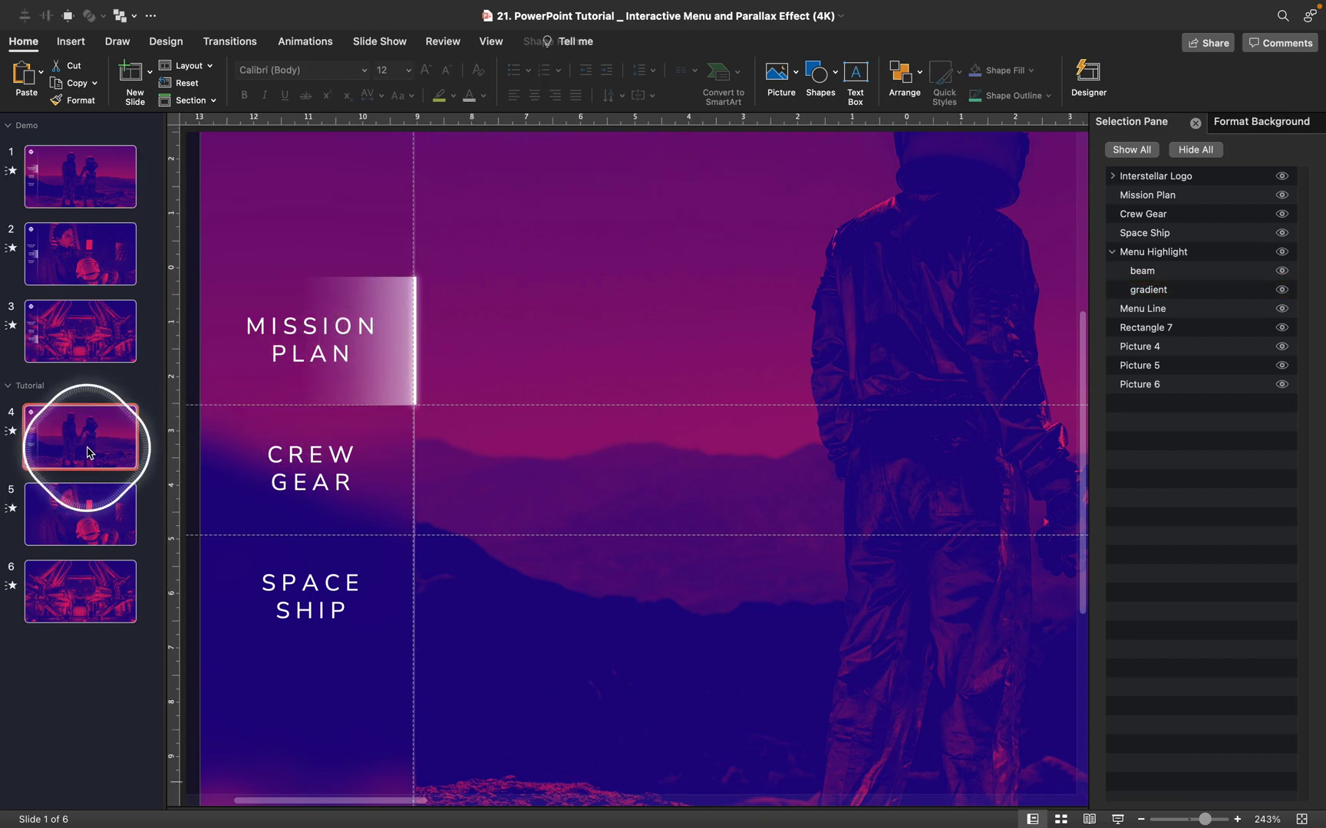
{"action": "left_click", "coordinate": [367, 420]}
{"action": "key", "text": "shift+super+v"}
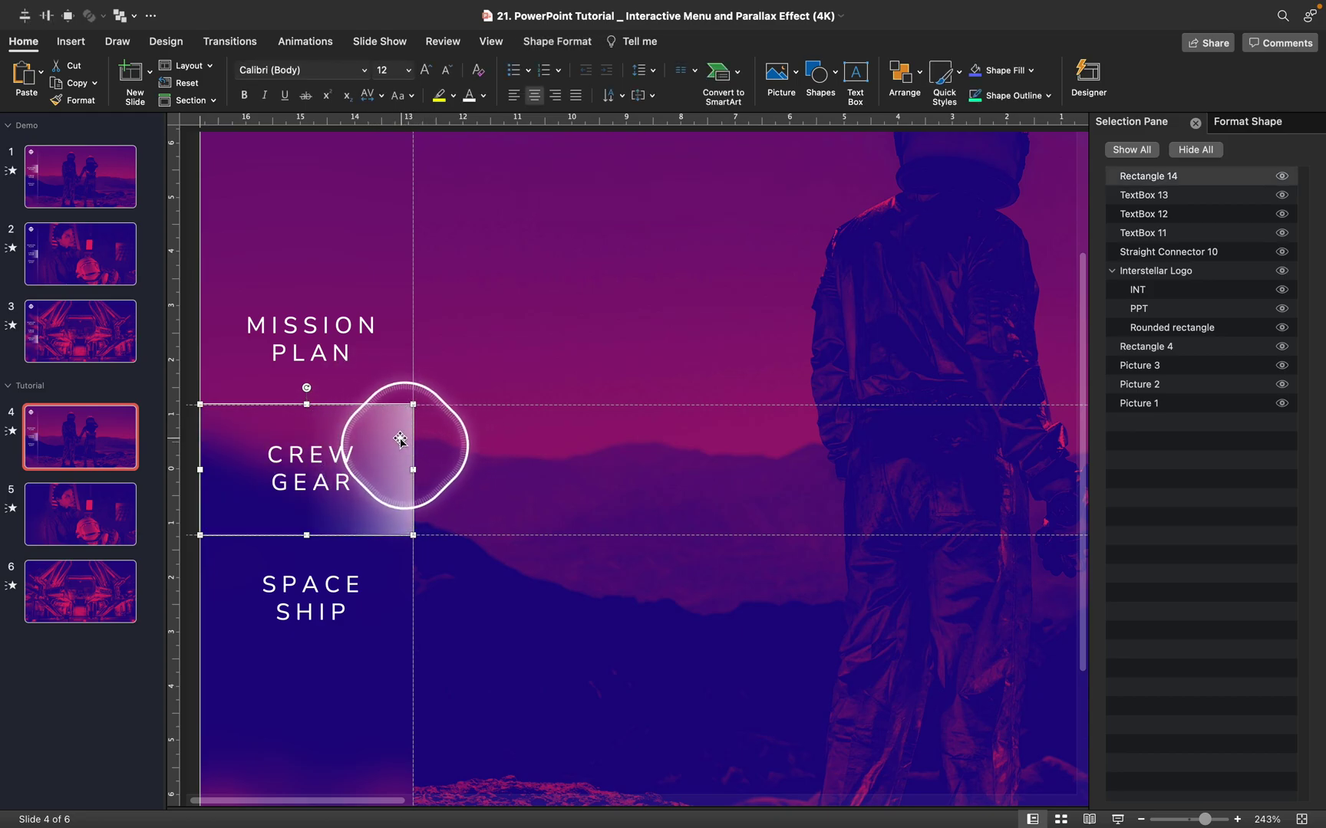
{"action": "left_click", "coordinate": [1231, 127]}
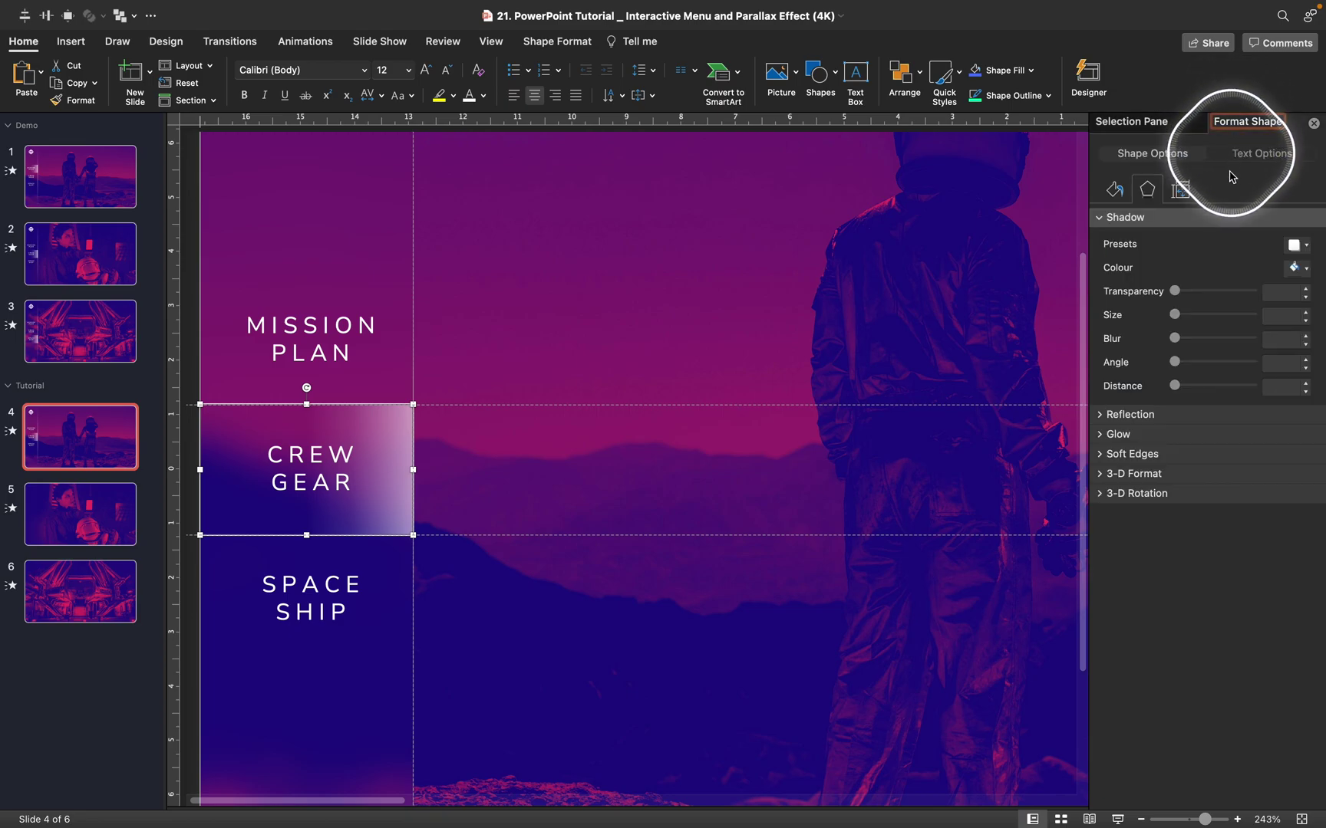
{"action": "left_click", "coordinate": [1115, 189]}
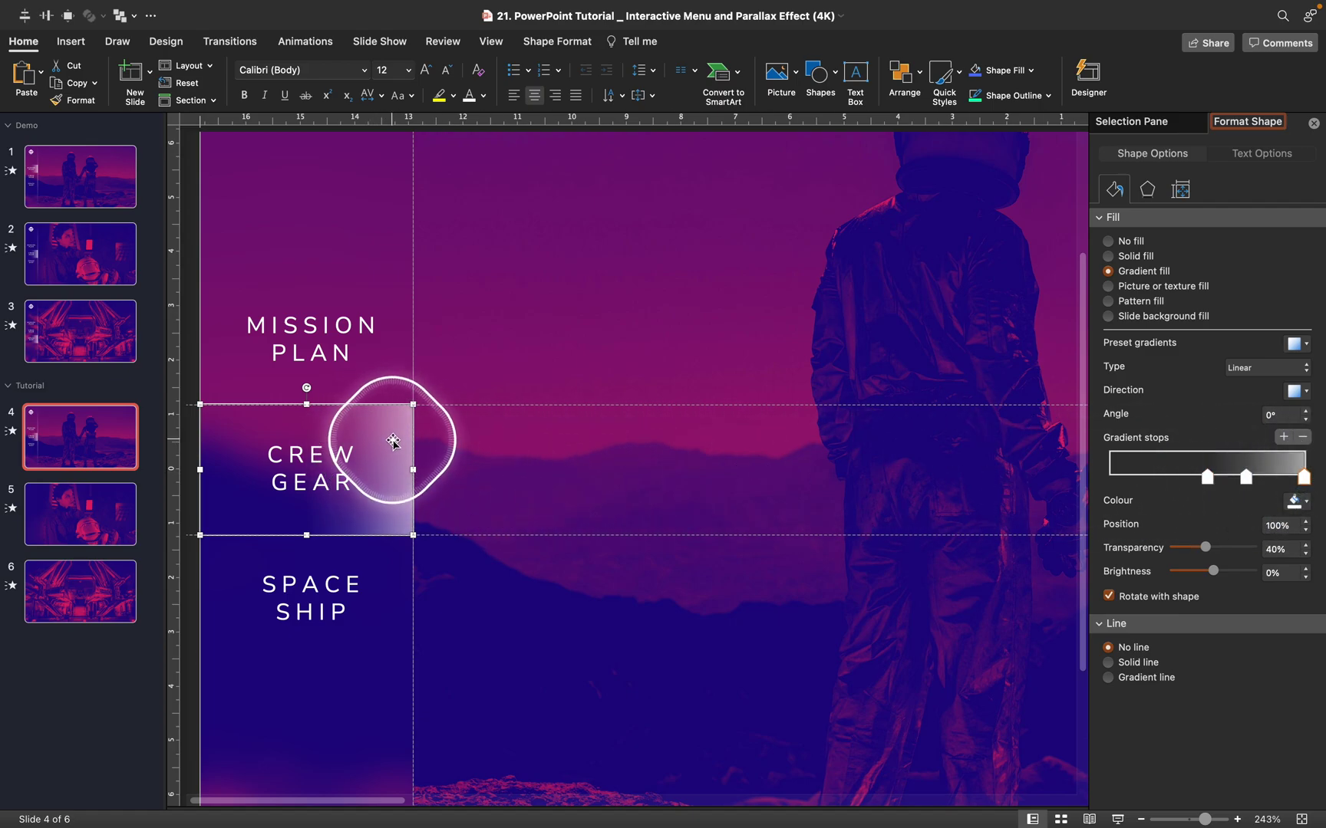
- Rename the CREW GEAR highlight rectangle as gradient light and TextBox 13 as Space Ship
{"action": "left_click", "coordinate": [1131, 121]}
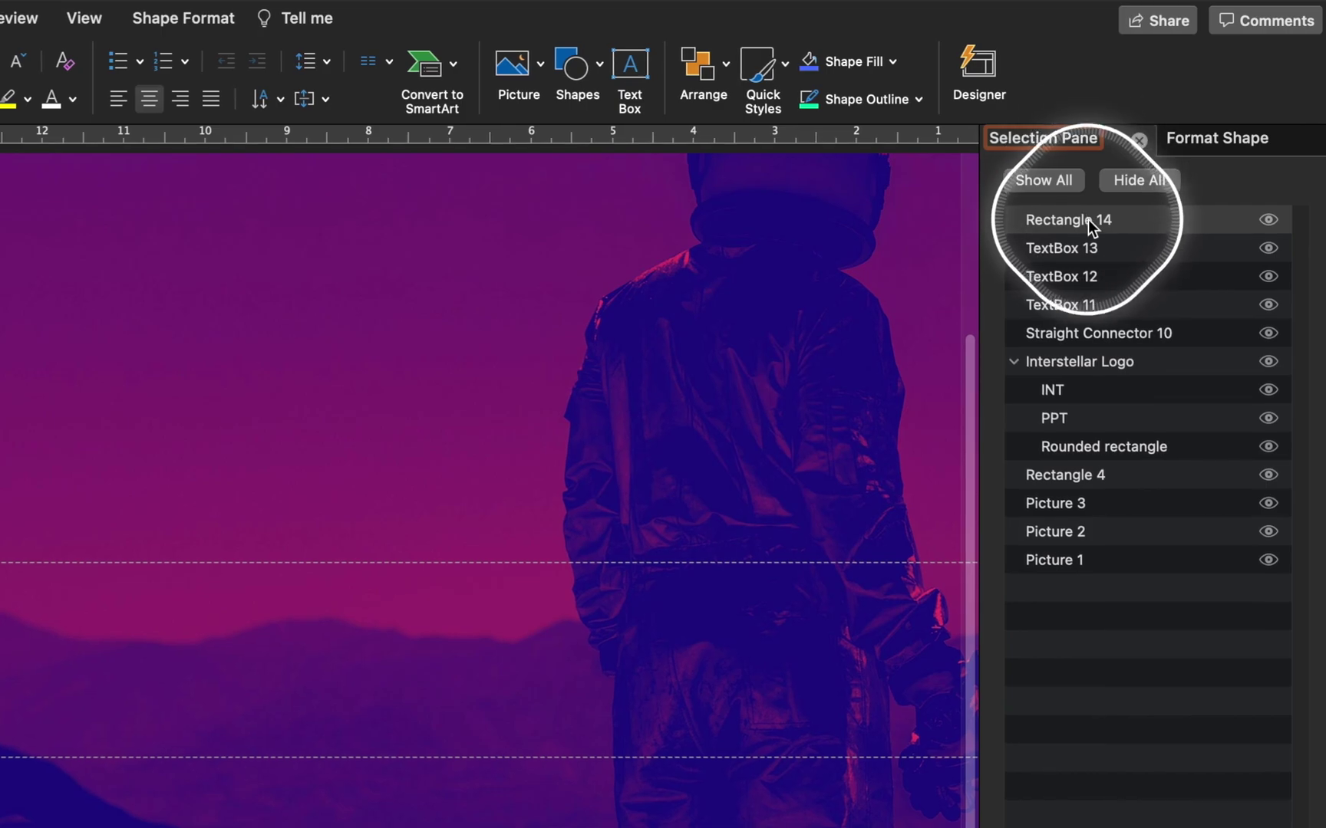
{"action": "double_click", "coordinate": [1089, 220]}
{"action": "type", "text": "gradient light"}
{"action": "key", "text": "Return"}
{"action": "double_click", "coordinate": [1071, 249]}
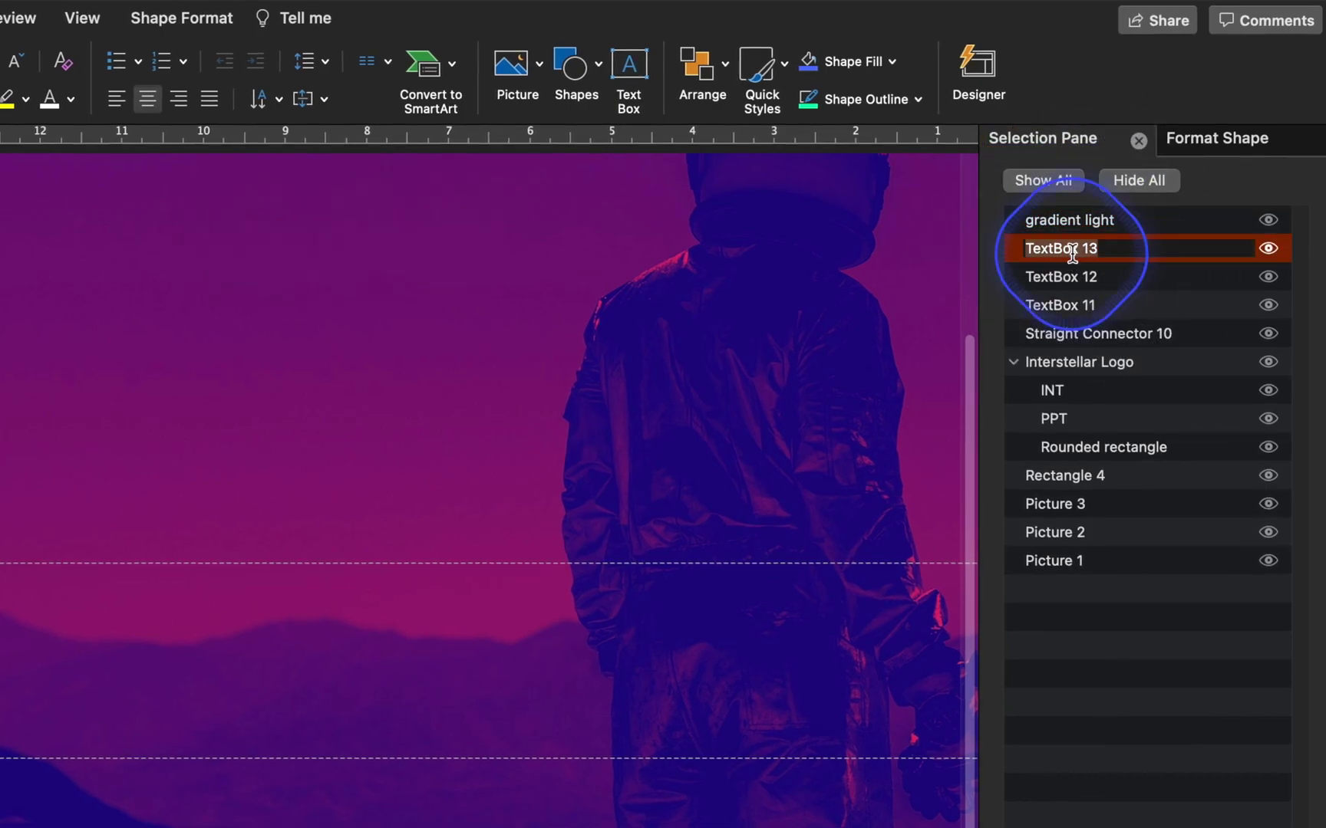
{"action": "type", "text": "Space Ship"}
{"action": "key", "text": "Return"}
- Rename TextBox 12 as Mission Plan and TextBox 11 as Crew Gear, and order the text boxes Mission Plan, Crew Gear, Space Ship
{"action": "double_click", "coordinate": [1114, 276]}
{"action": "type", "text": "Mission Plan"}
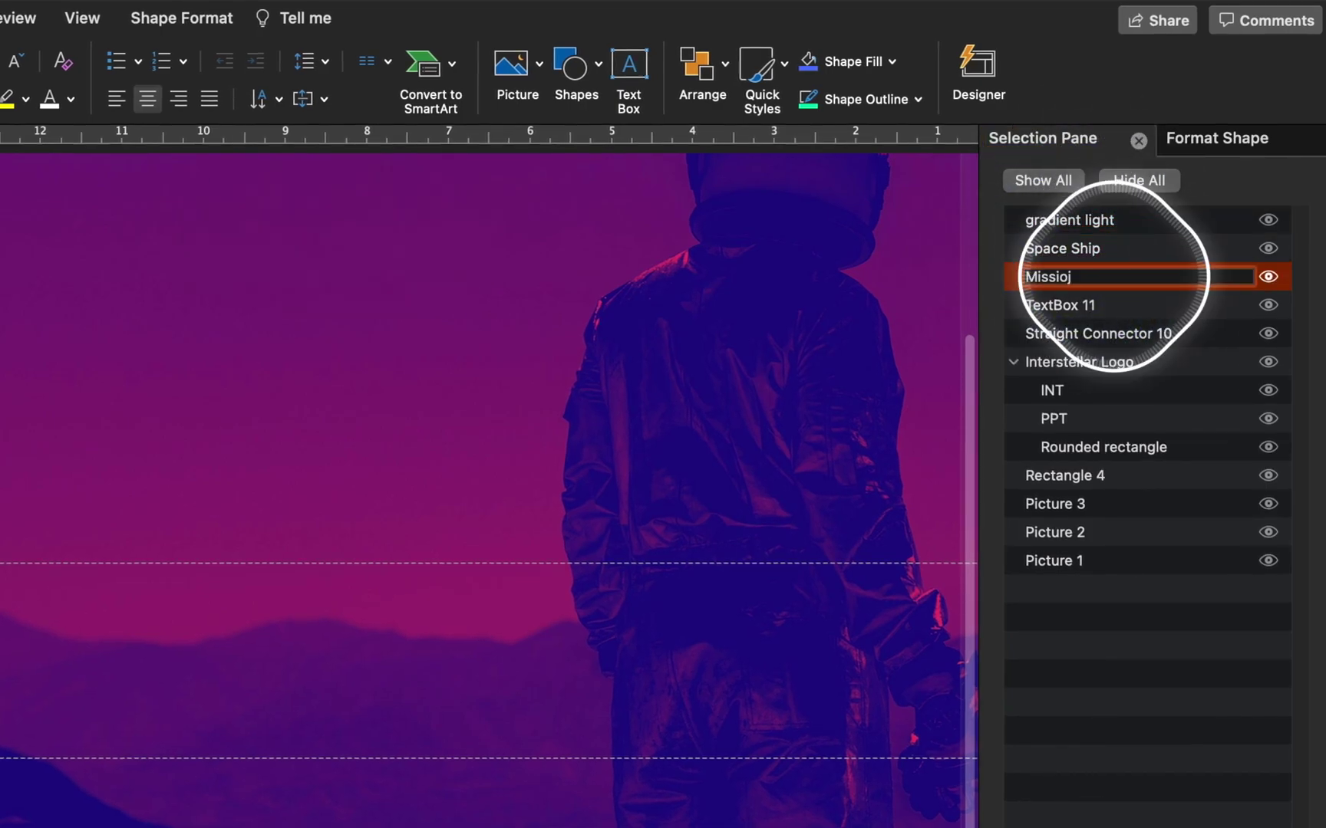
{"action": "key", "text": "Return"}
{"action": "double_click", "coordinate": [1062, 304]}
{"action": "type", "text": "Crew Gear"}
{"action": "key", "text": "Return"}
{"action": "left_click_drag", "start_coordinate": [1066, 276], "coordinate": [1066, 310]}
- Draw a thin vertical rectangle 0,15 cm wide and 2,4 cm high over the gradient light shape, near the sidebar's edge line
{"action": "left_click", "coordinate": [1071, 222]}
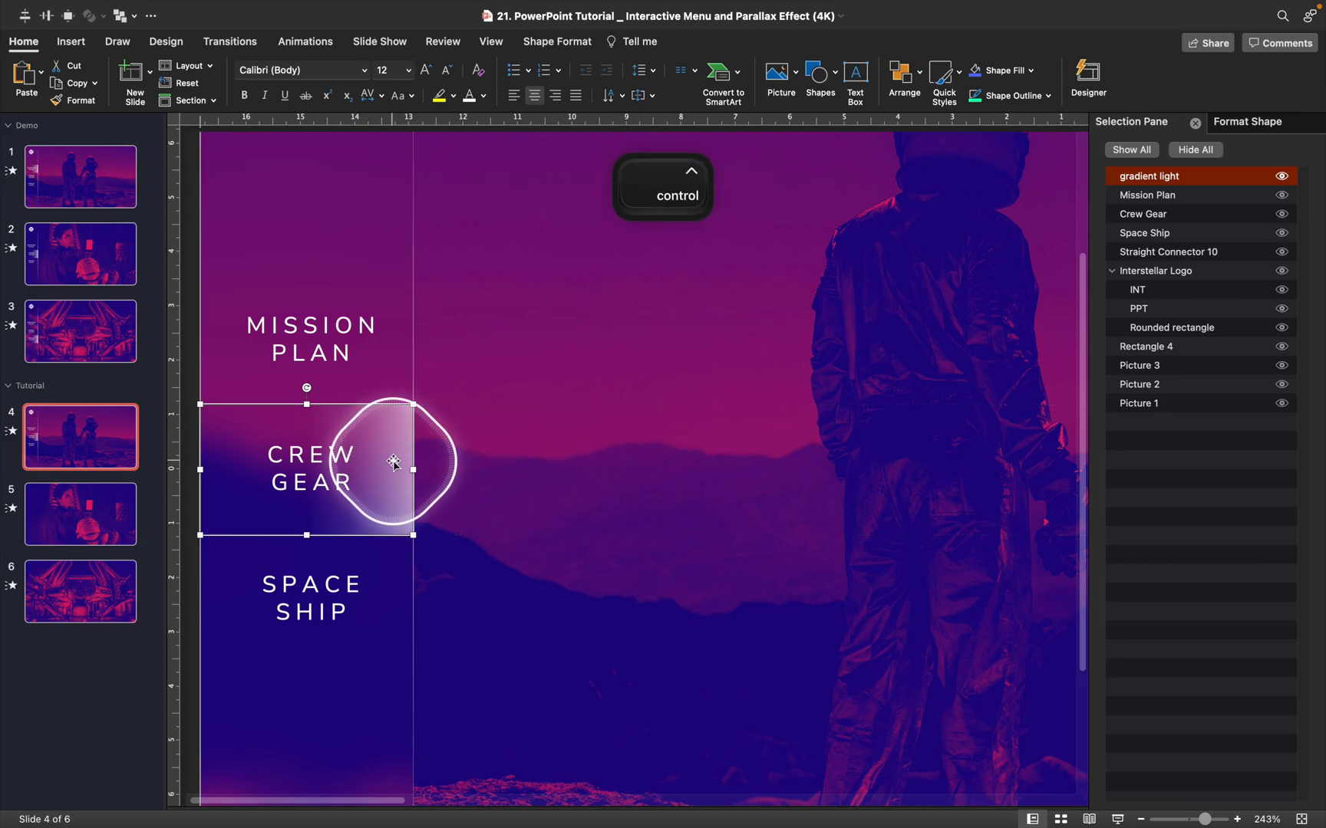
{"action": "scroll", "coordinate": [393, 462], "scroll_direction": "up", "scroll_amount": 5}
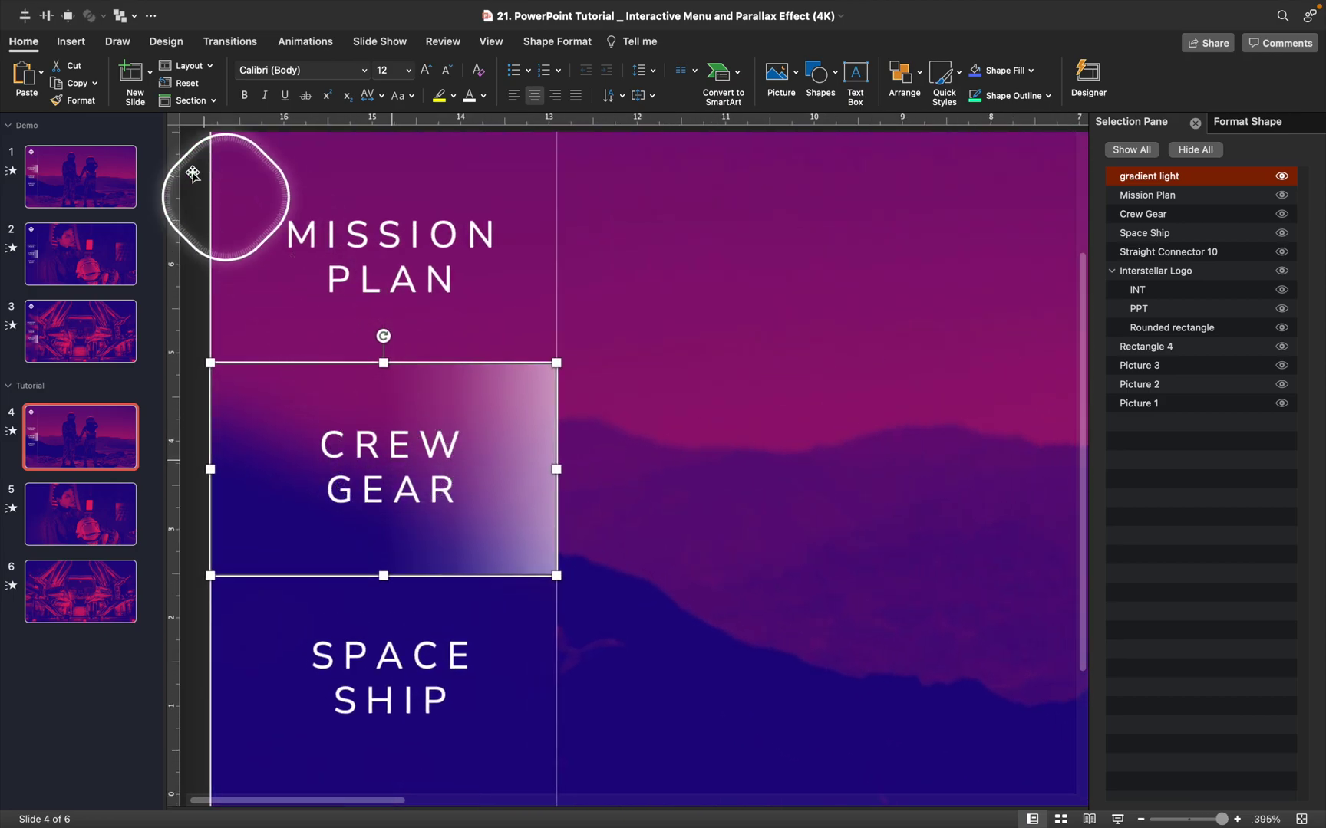
{"action": "left_click", "coordinate": [70, 42]}
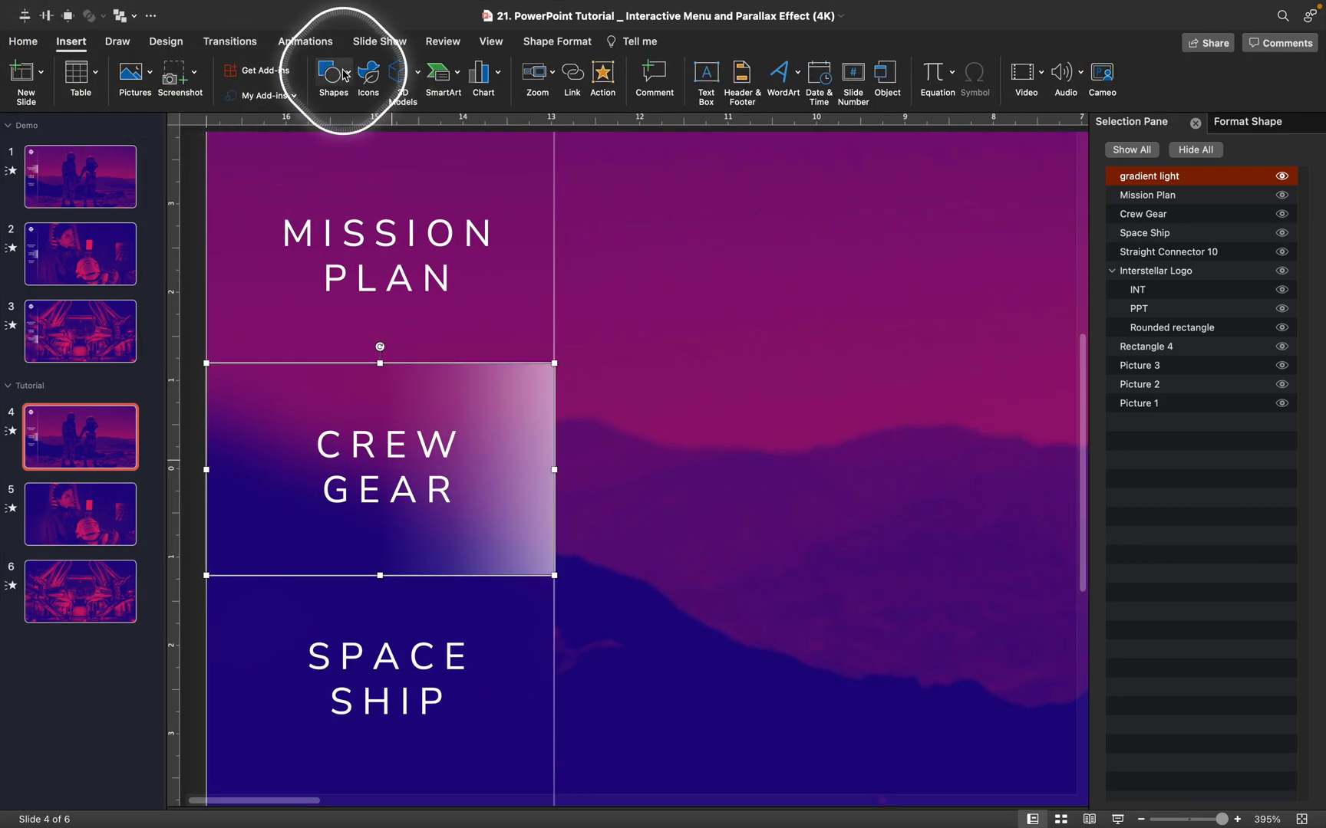
{"action": "left_click", "coordinate": [344, 74]}
{"action": "left_click", "coordinate": [381, 118]}
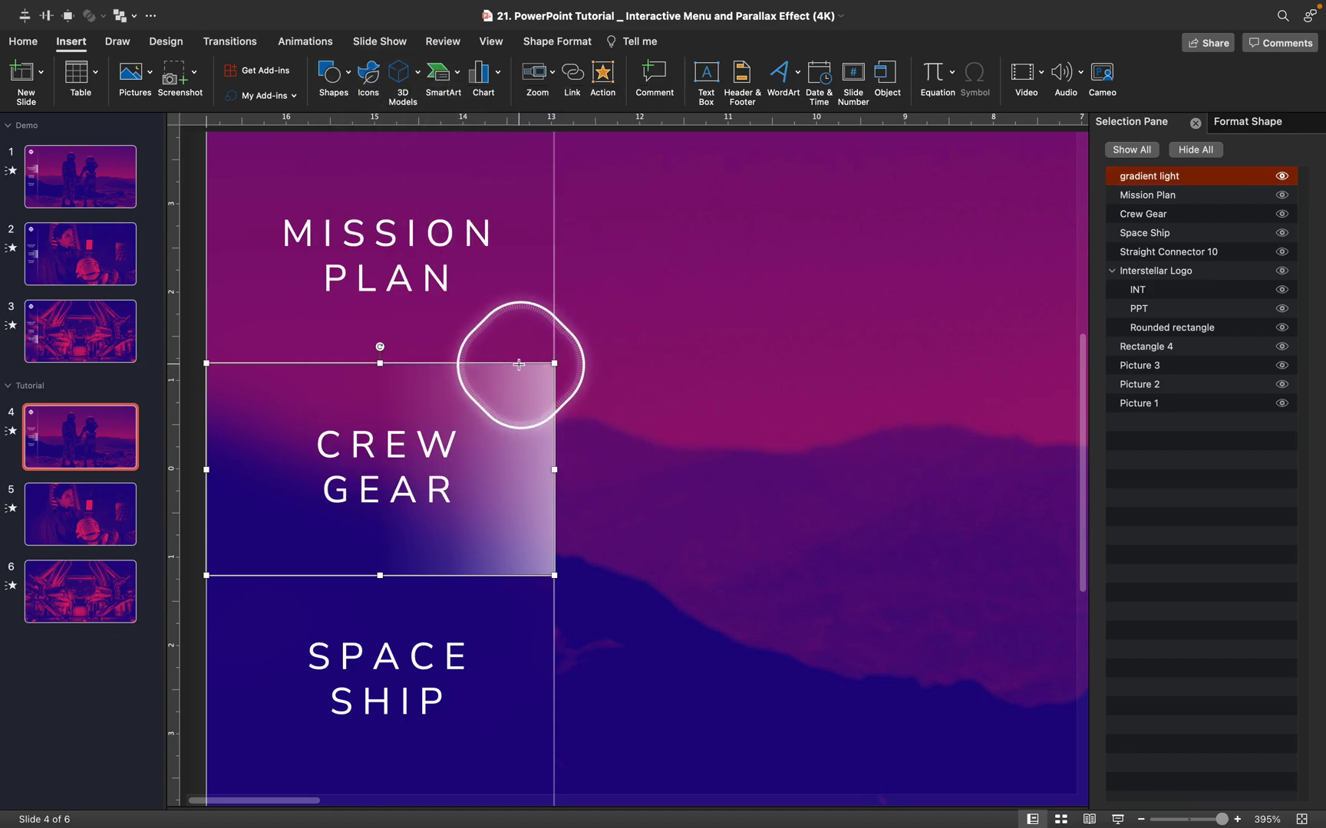
{"action": "left_click_drag", "start_coordinate": [515, 363], "coordinate": [524, 446]}
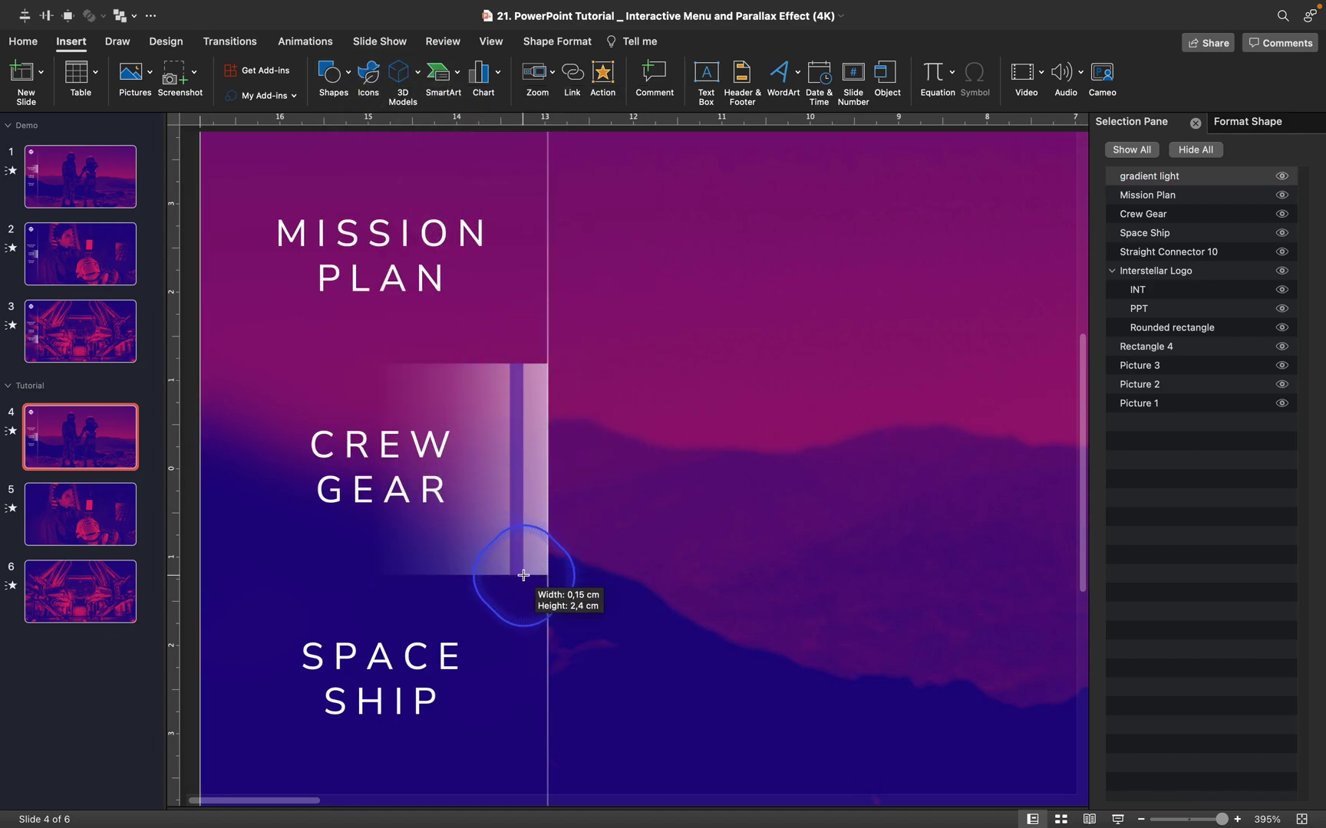